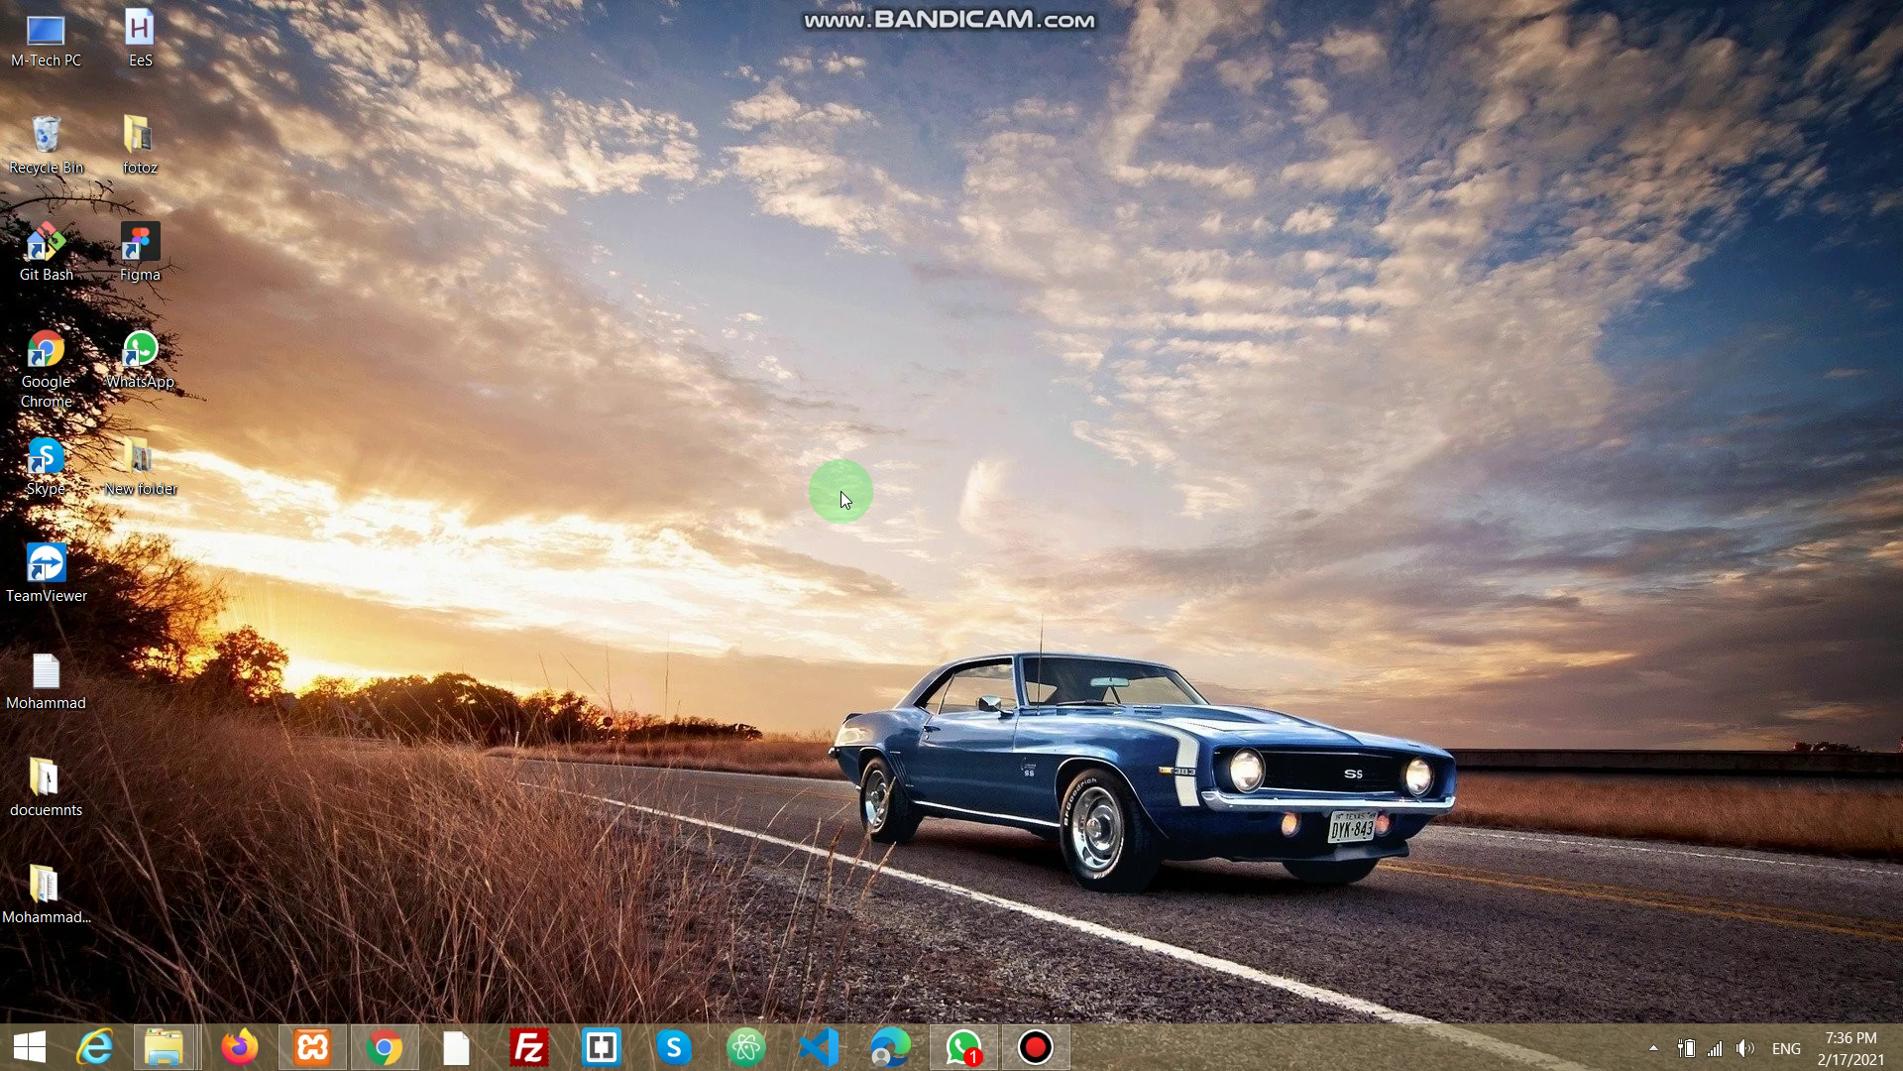
# Launch Windows Media Player and switch it from the library to the Now Playing view
pyautogui.press('super')
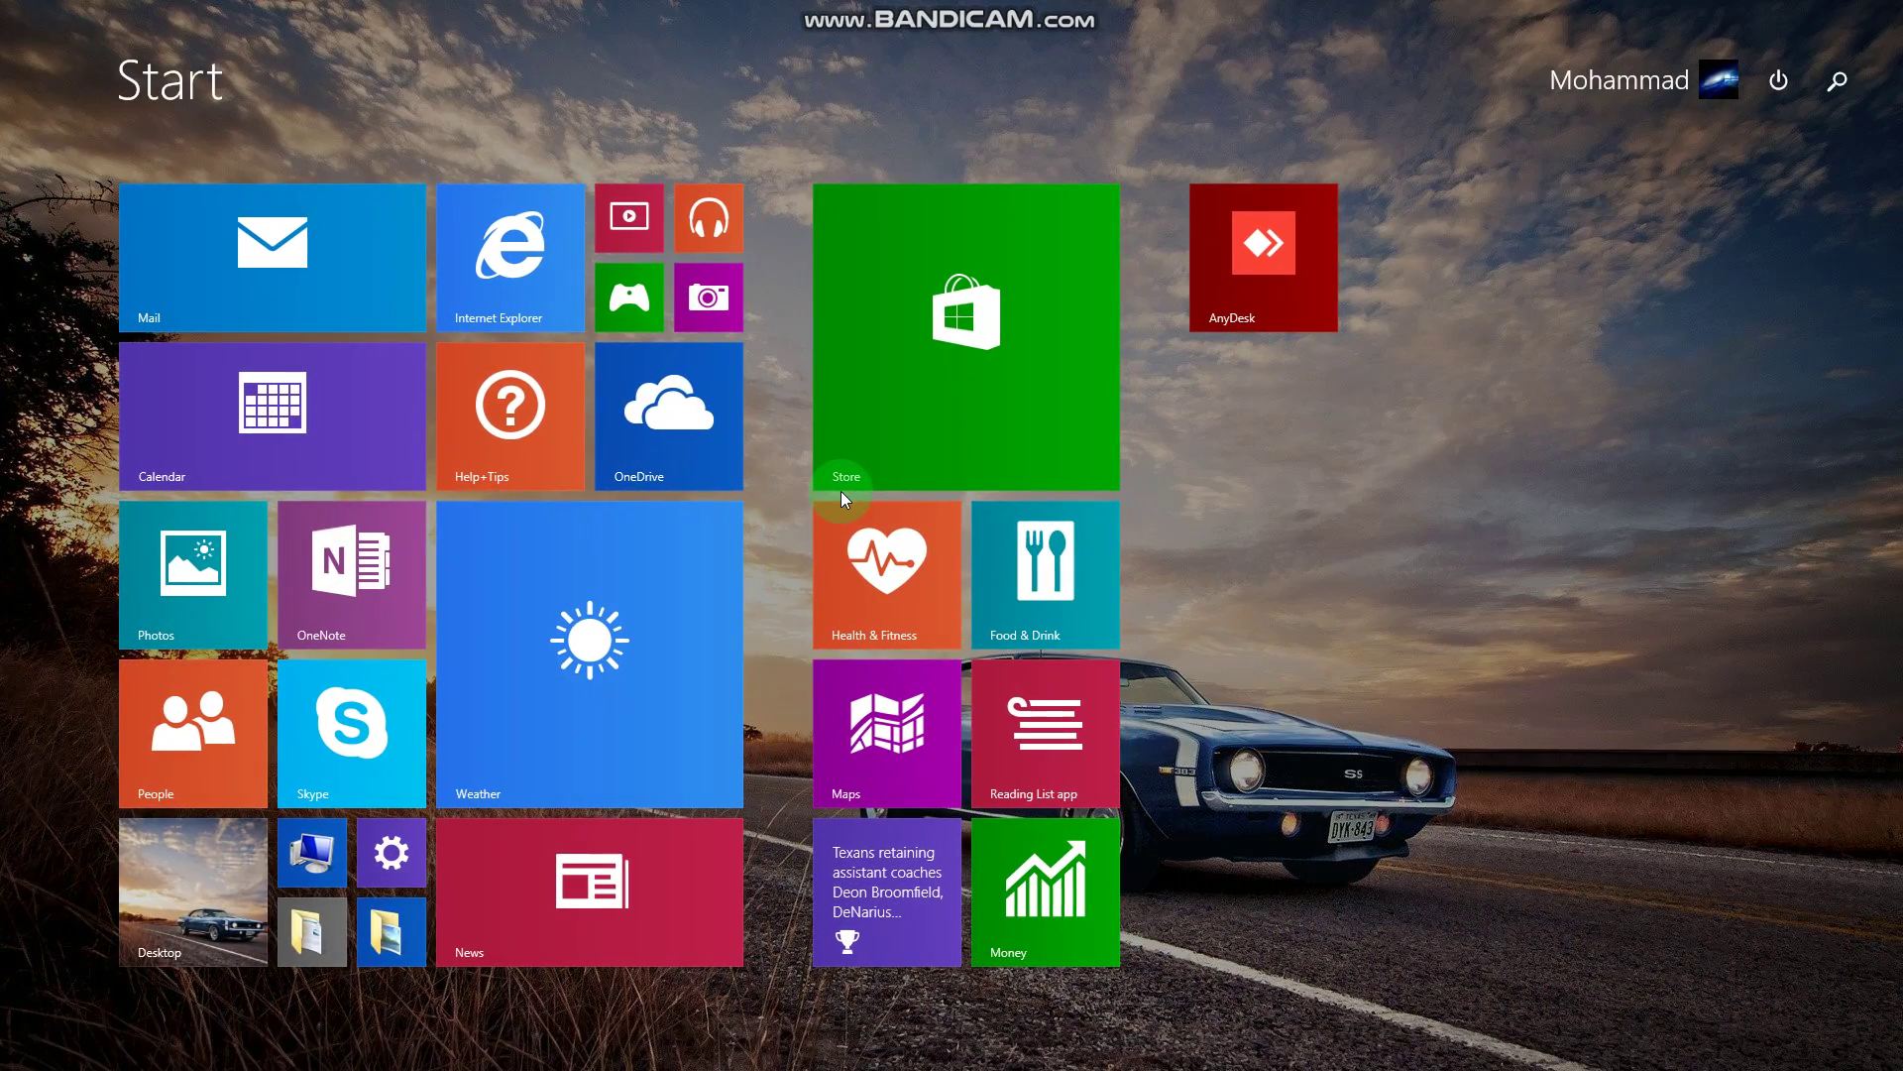
pyautogui.write('win')
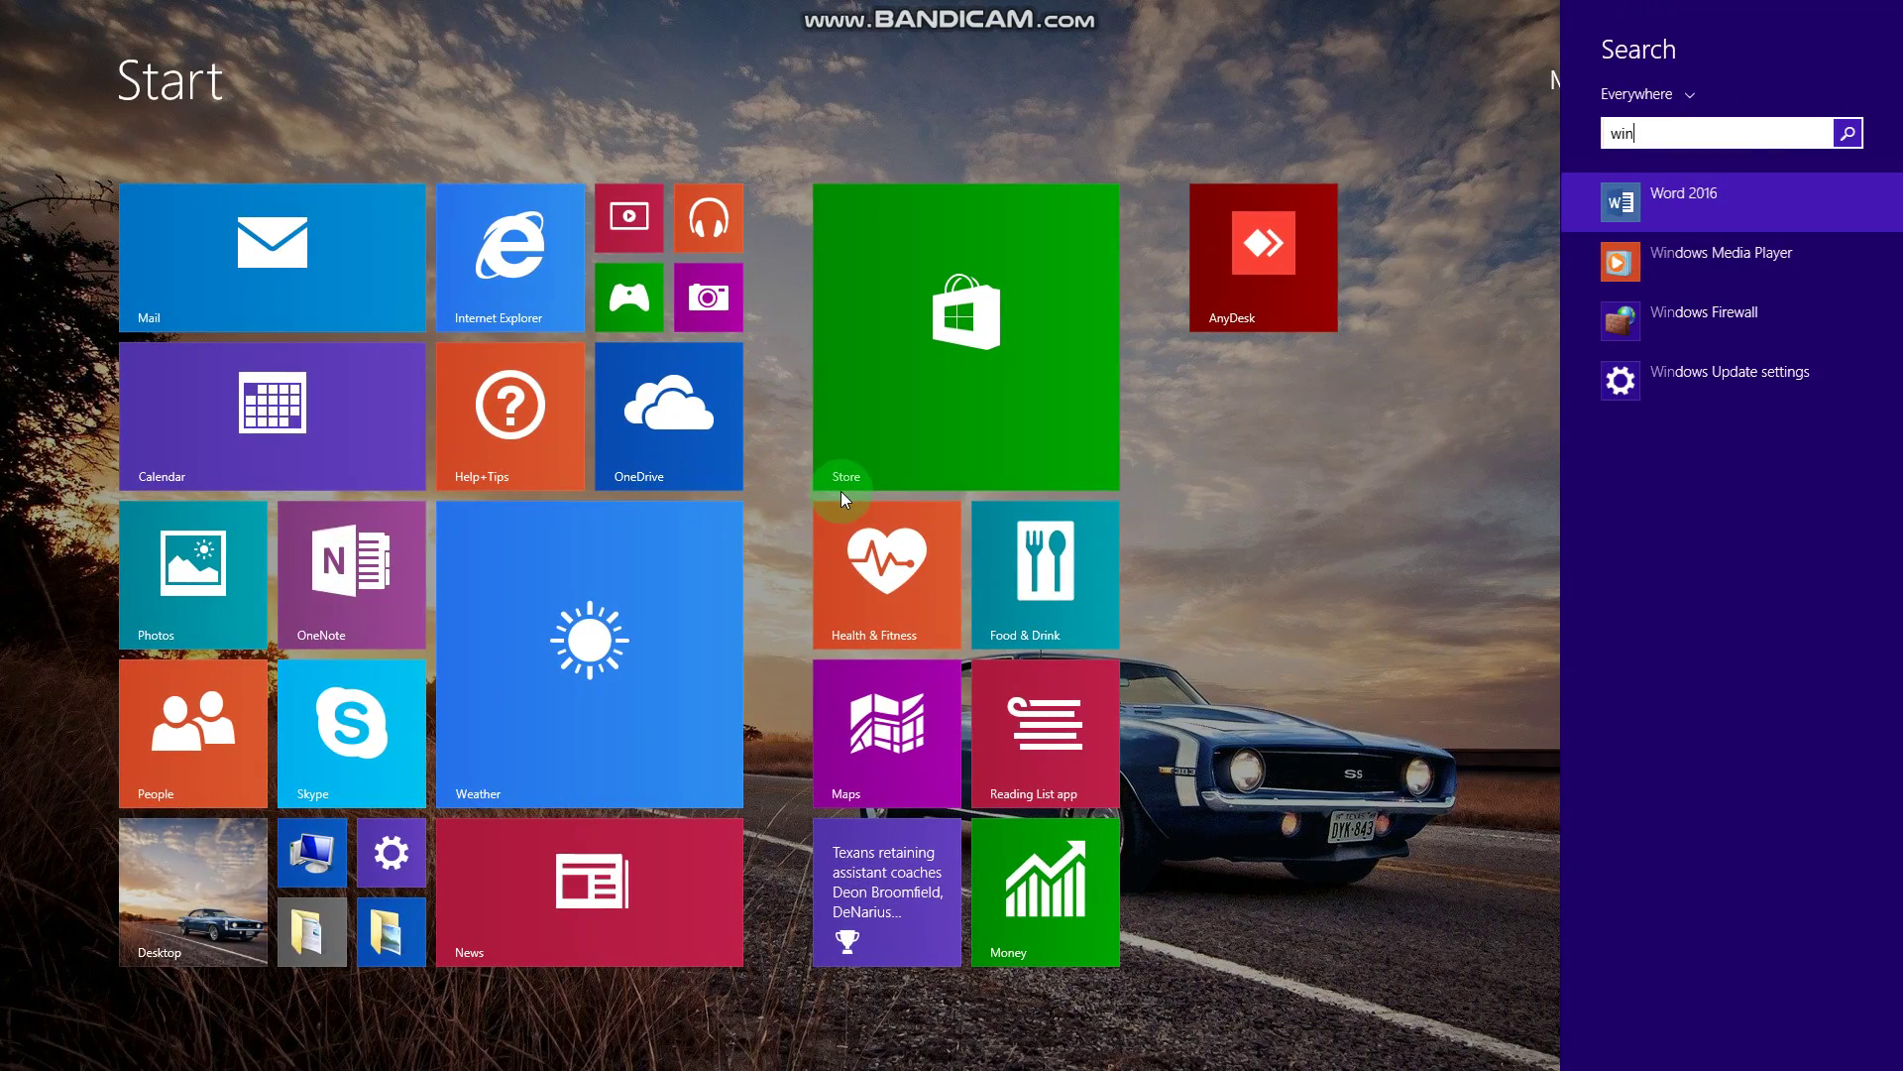
pyautogui.write('dows media player')
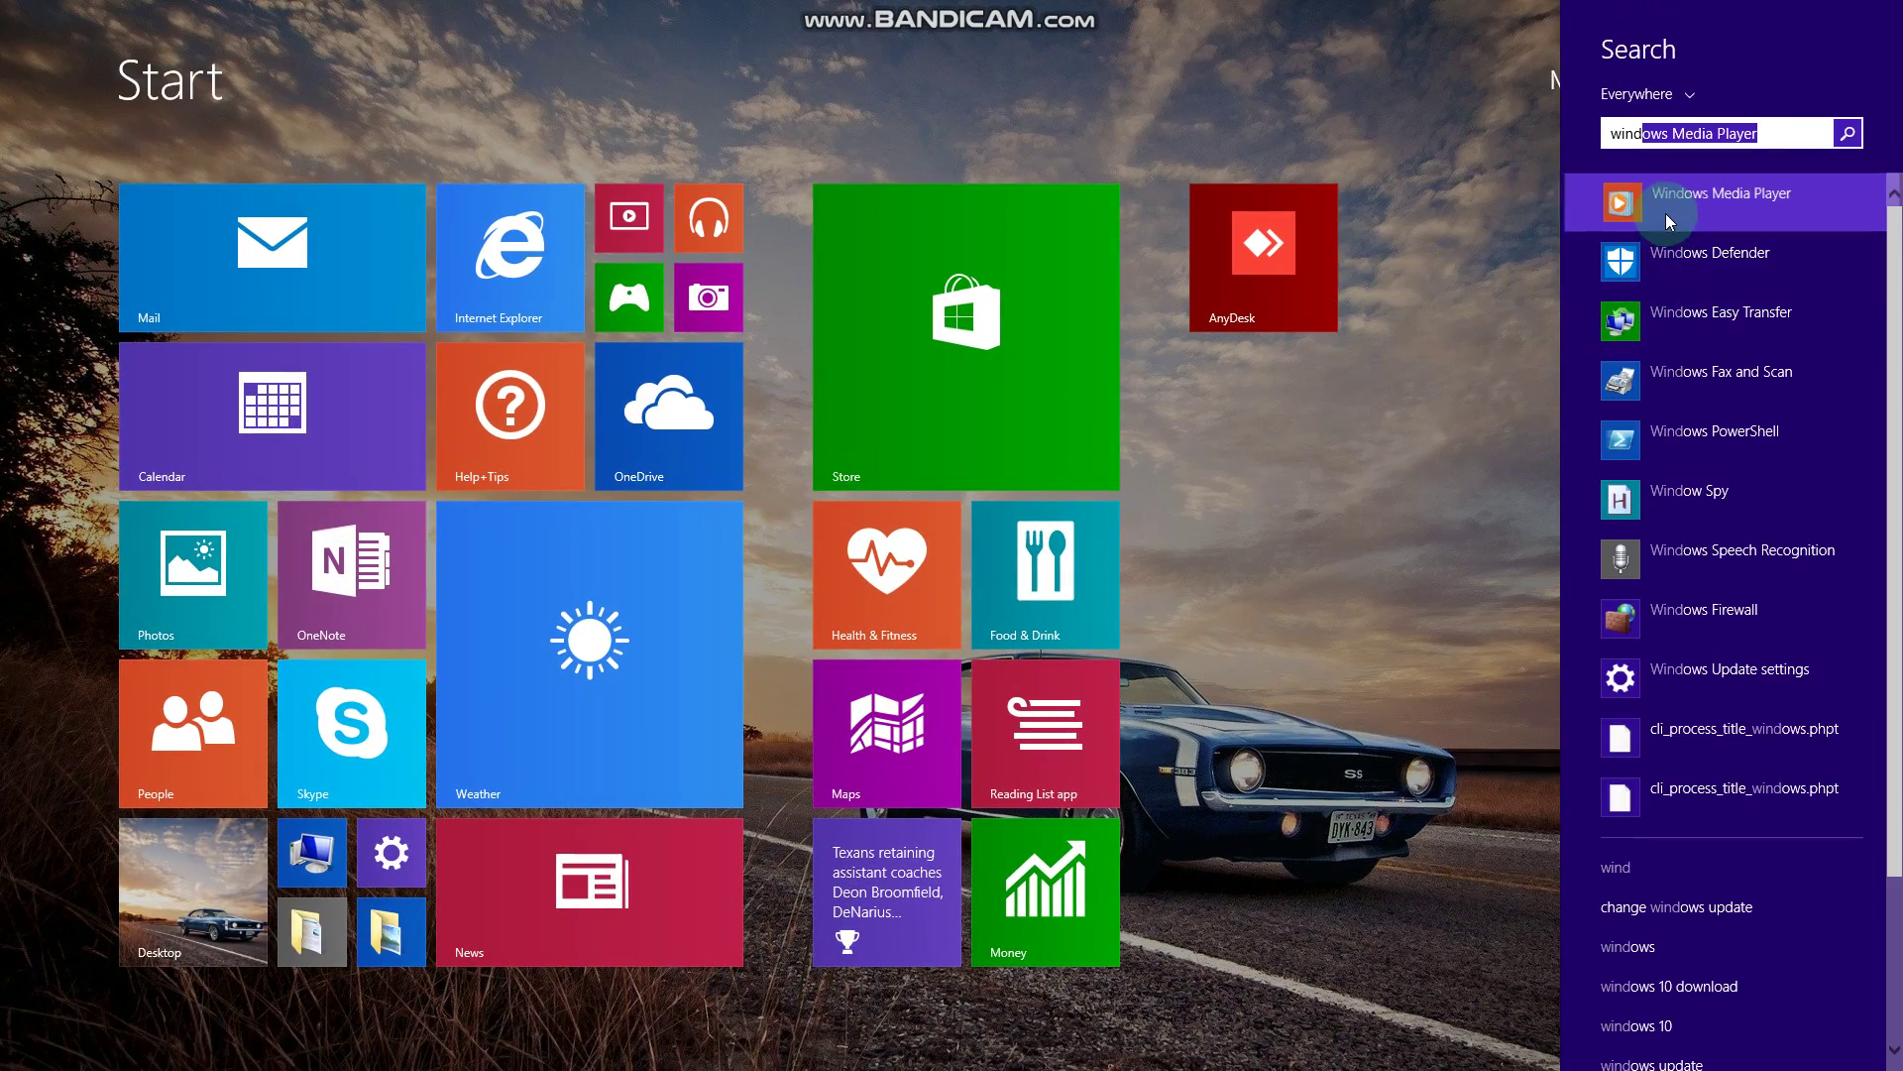
pyautogui.click(1666, 212)
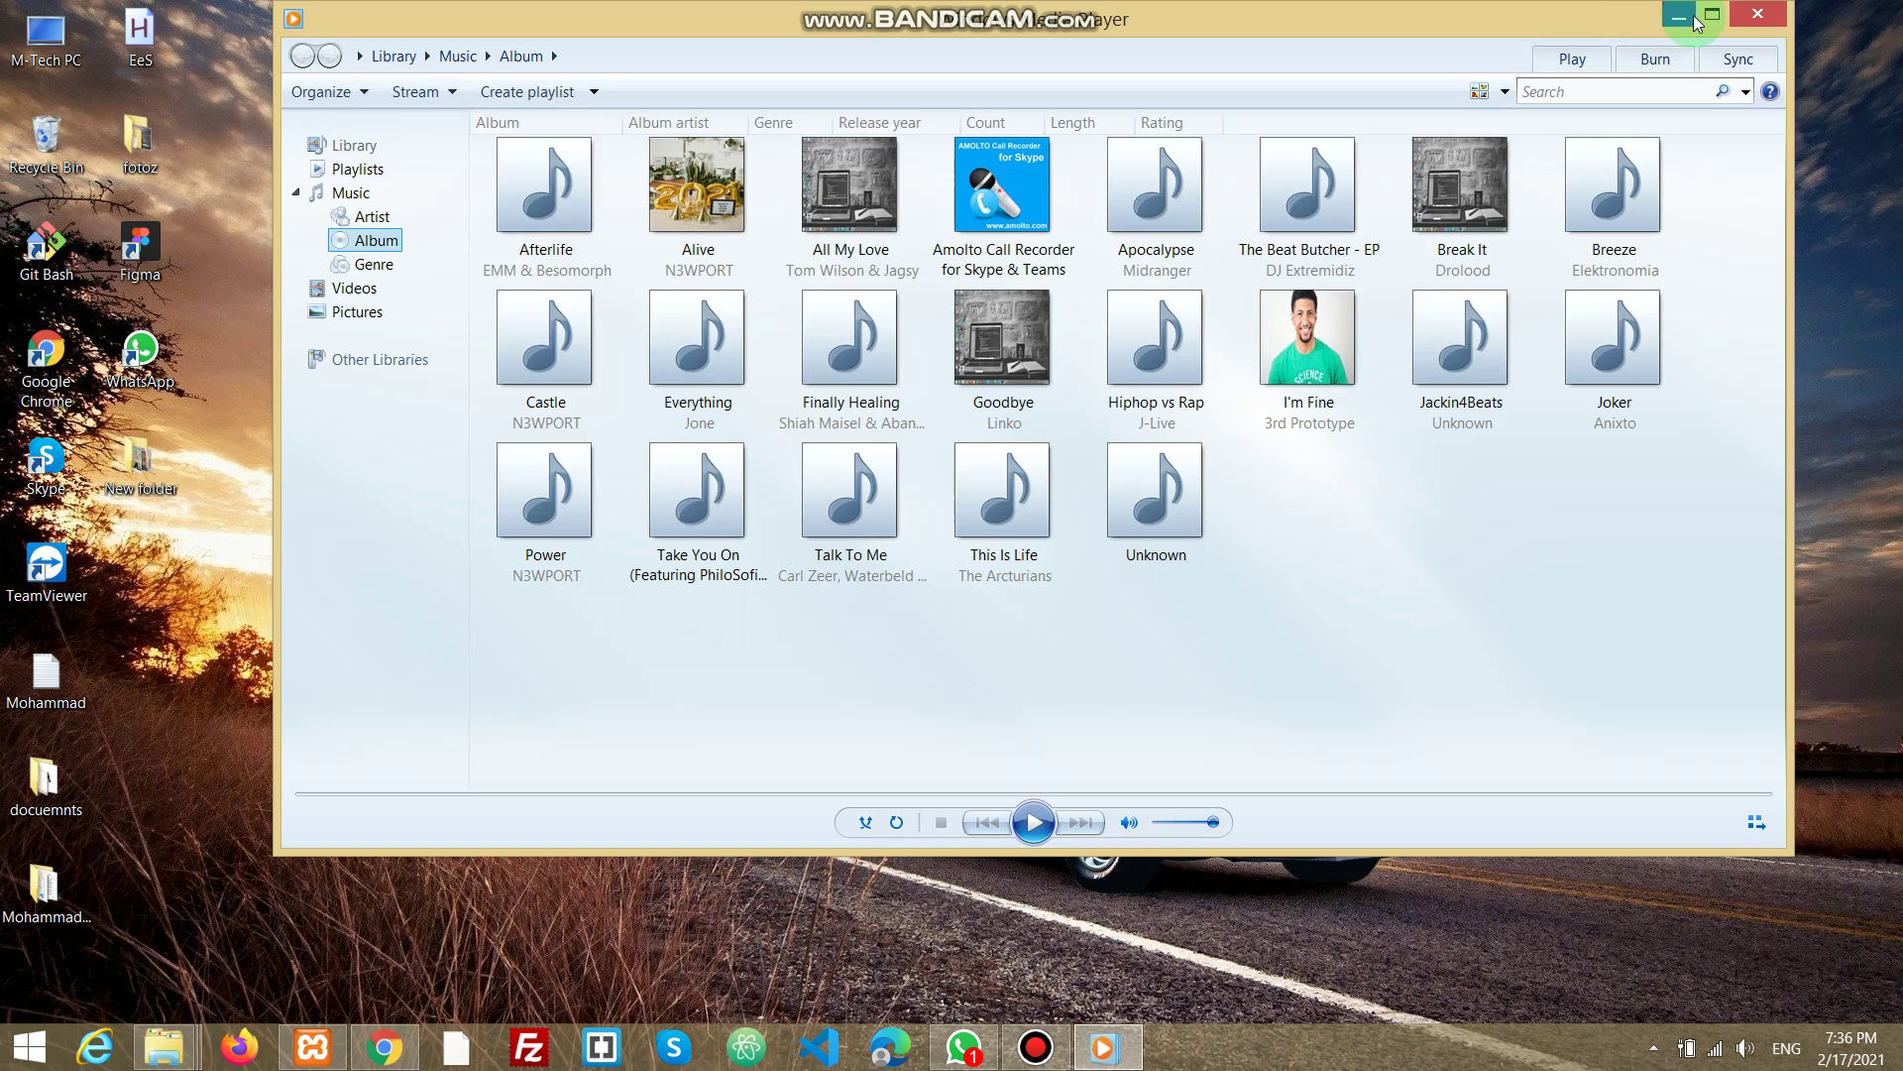
pyautogui.click(1677, 22)
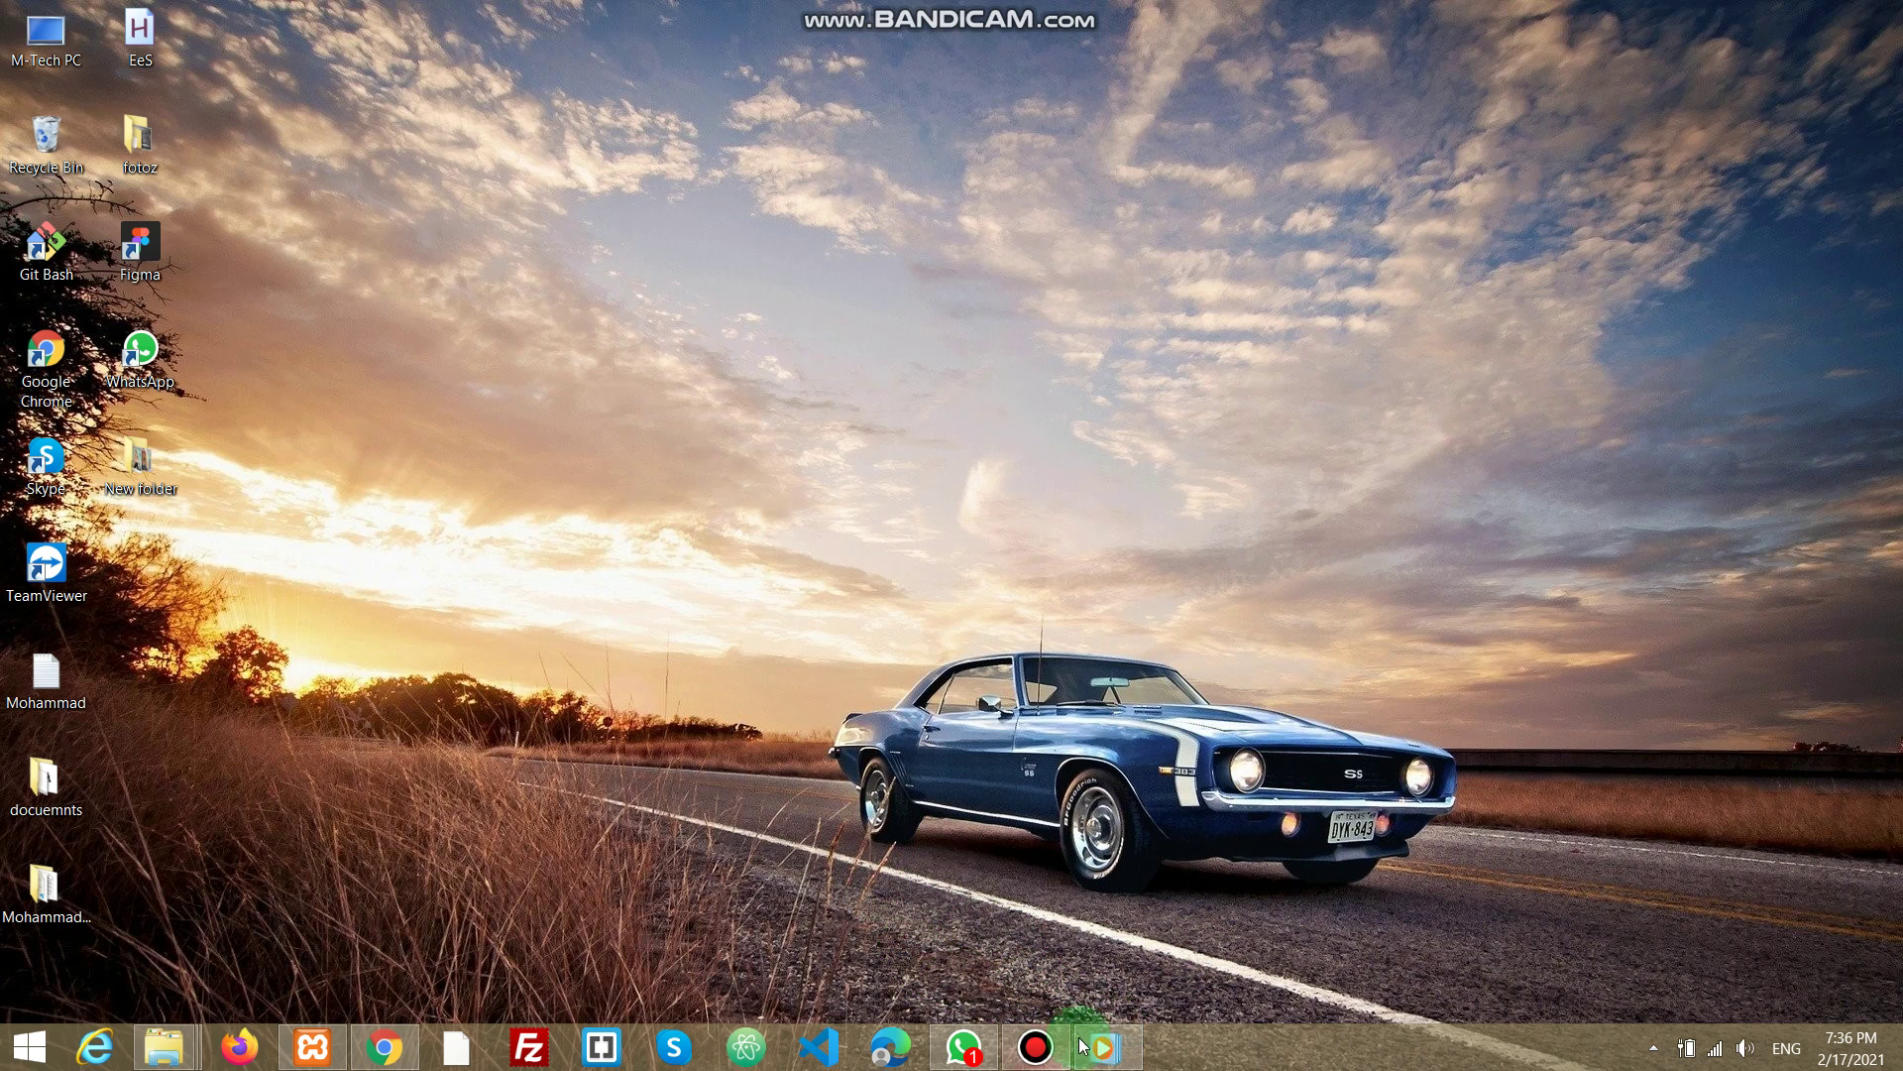
pyautogui.click(1109, 1046)
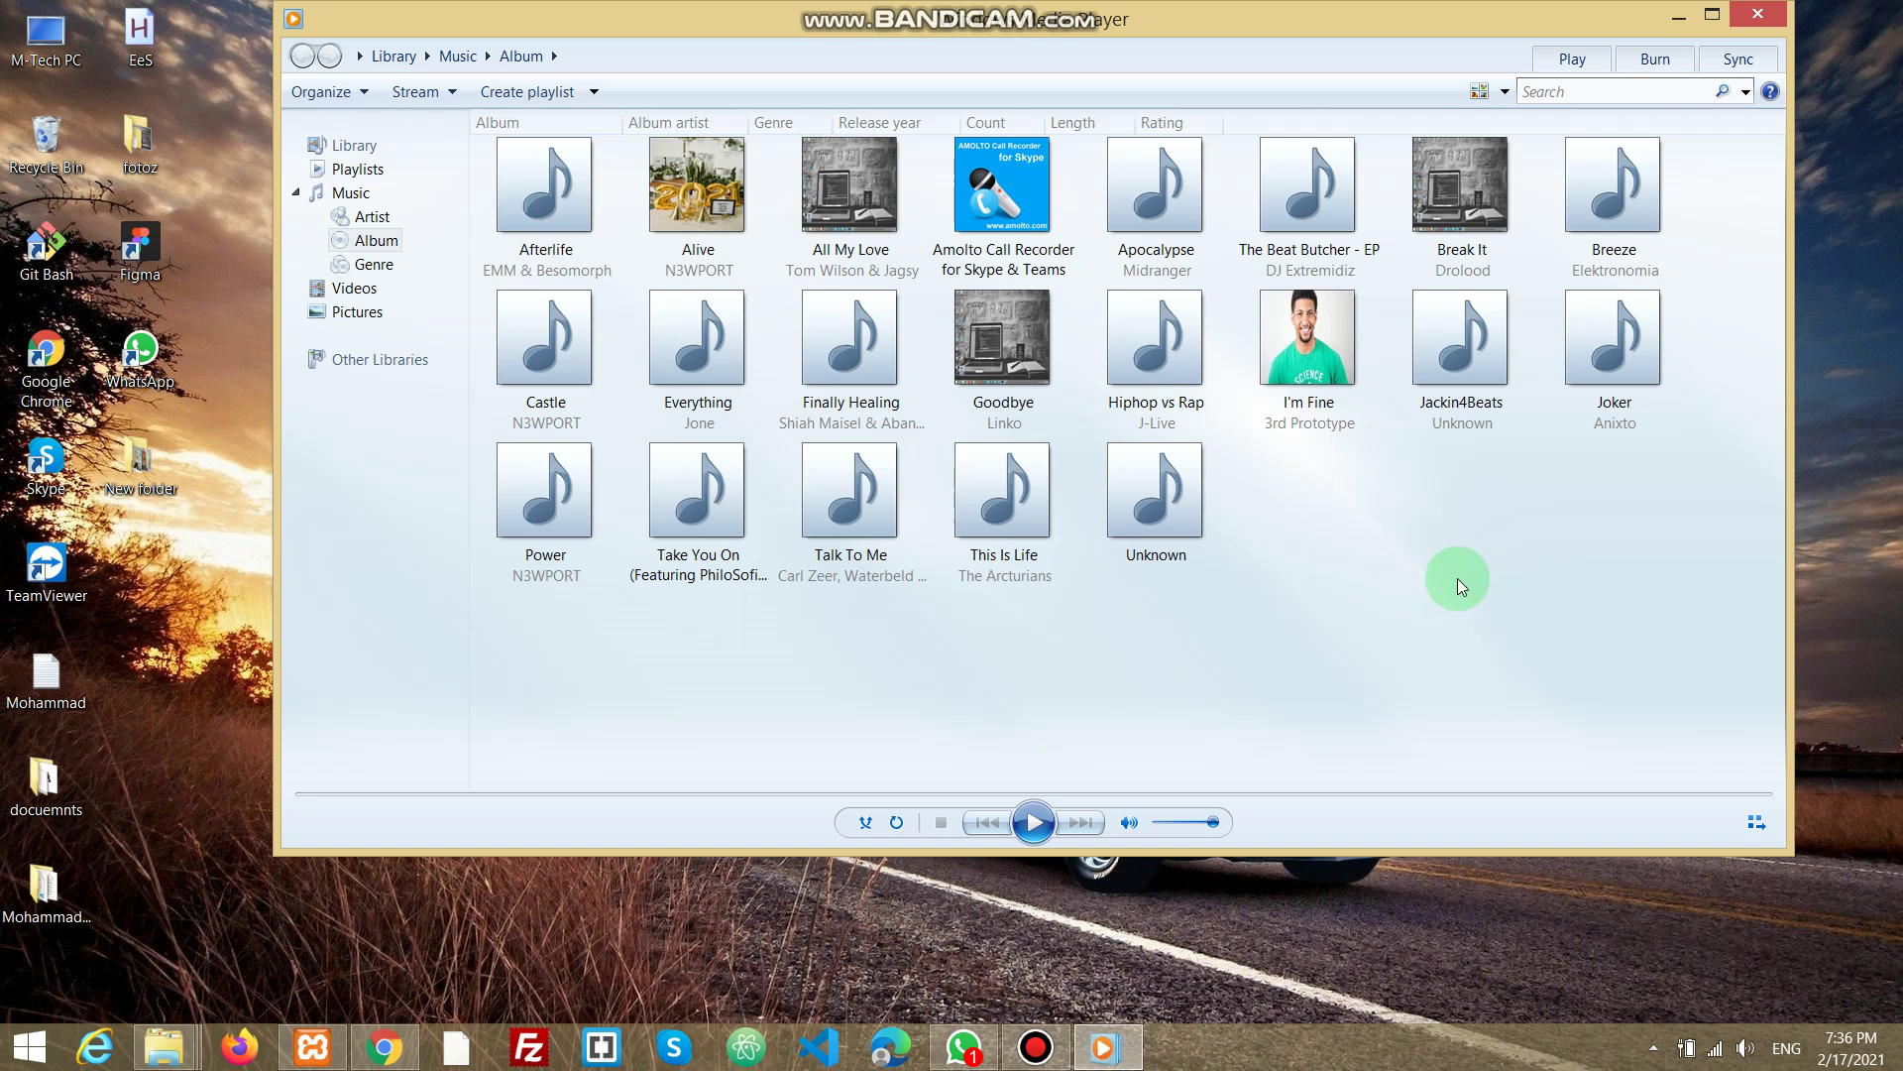
pyautogui.click(1755, 829)
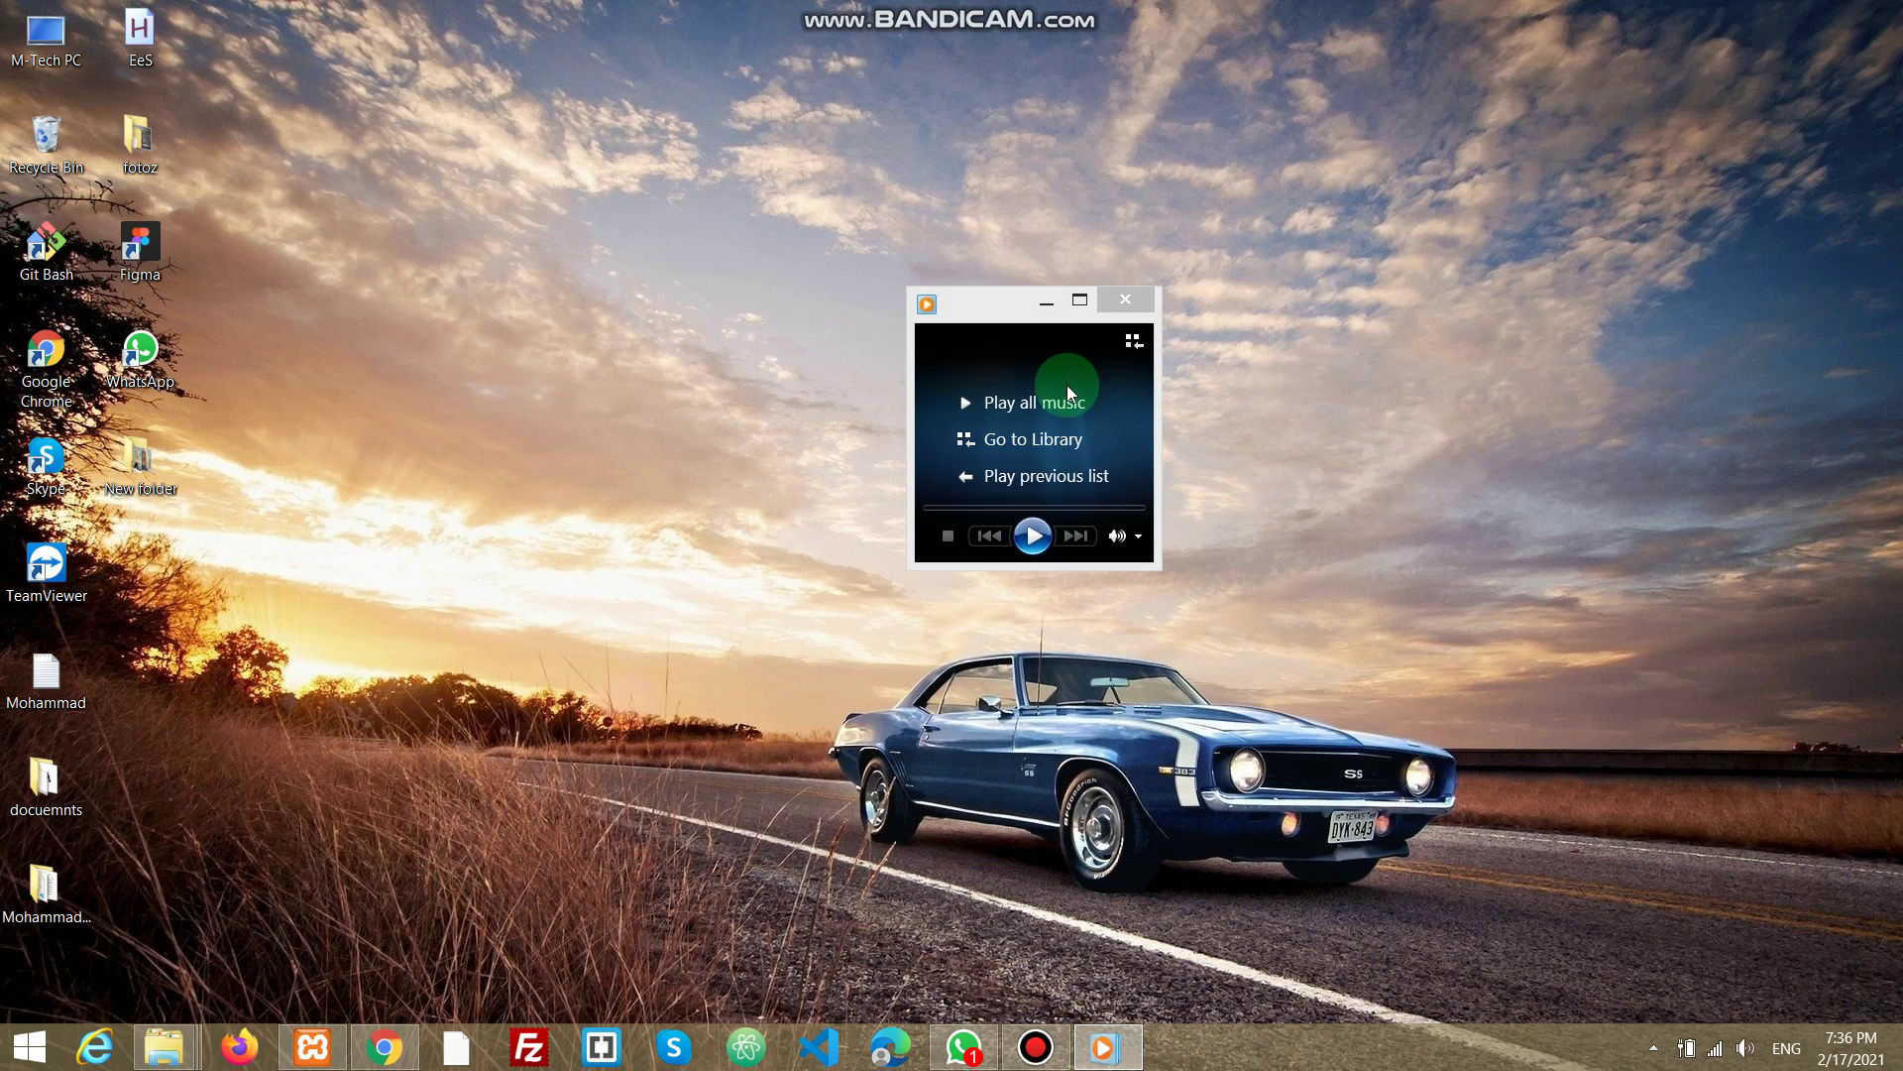
# Copy the "Fire word" image from the fotoz folder on the desktop and minimize the folder window
pyautogui.doubleClick(139, 139)
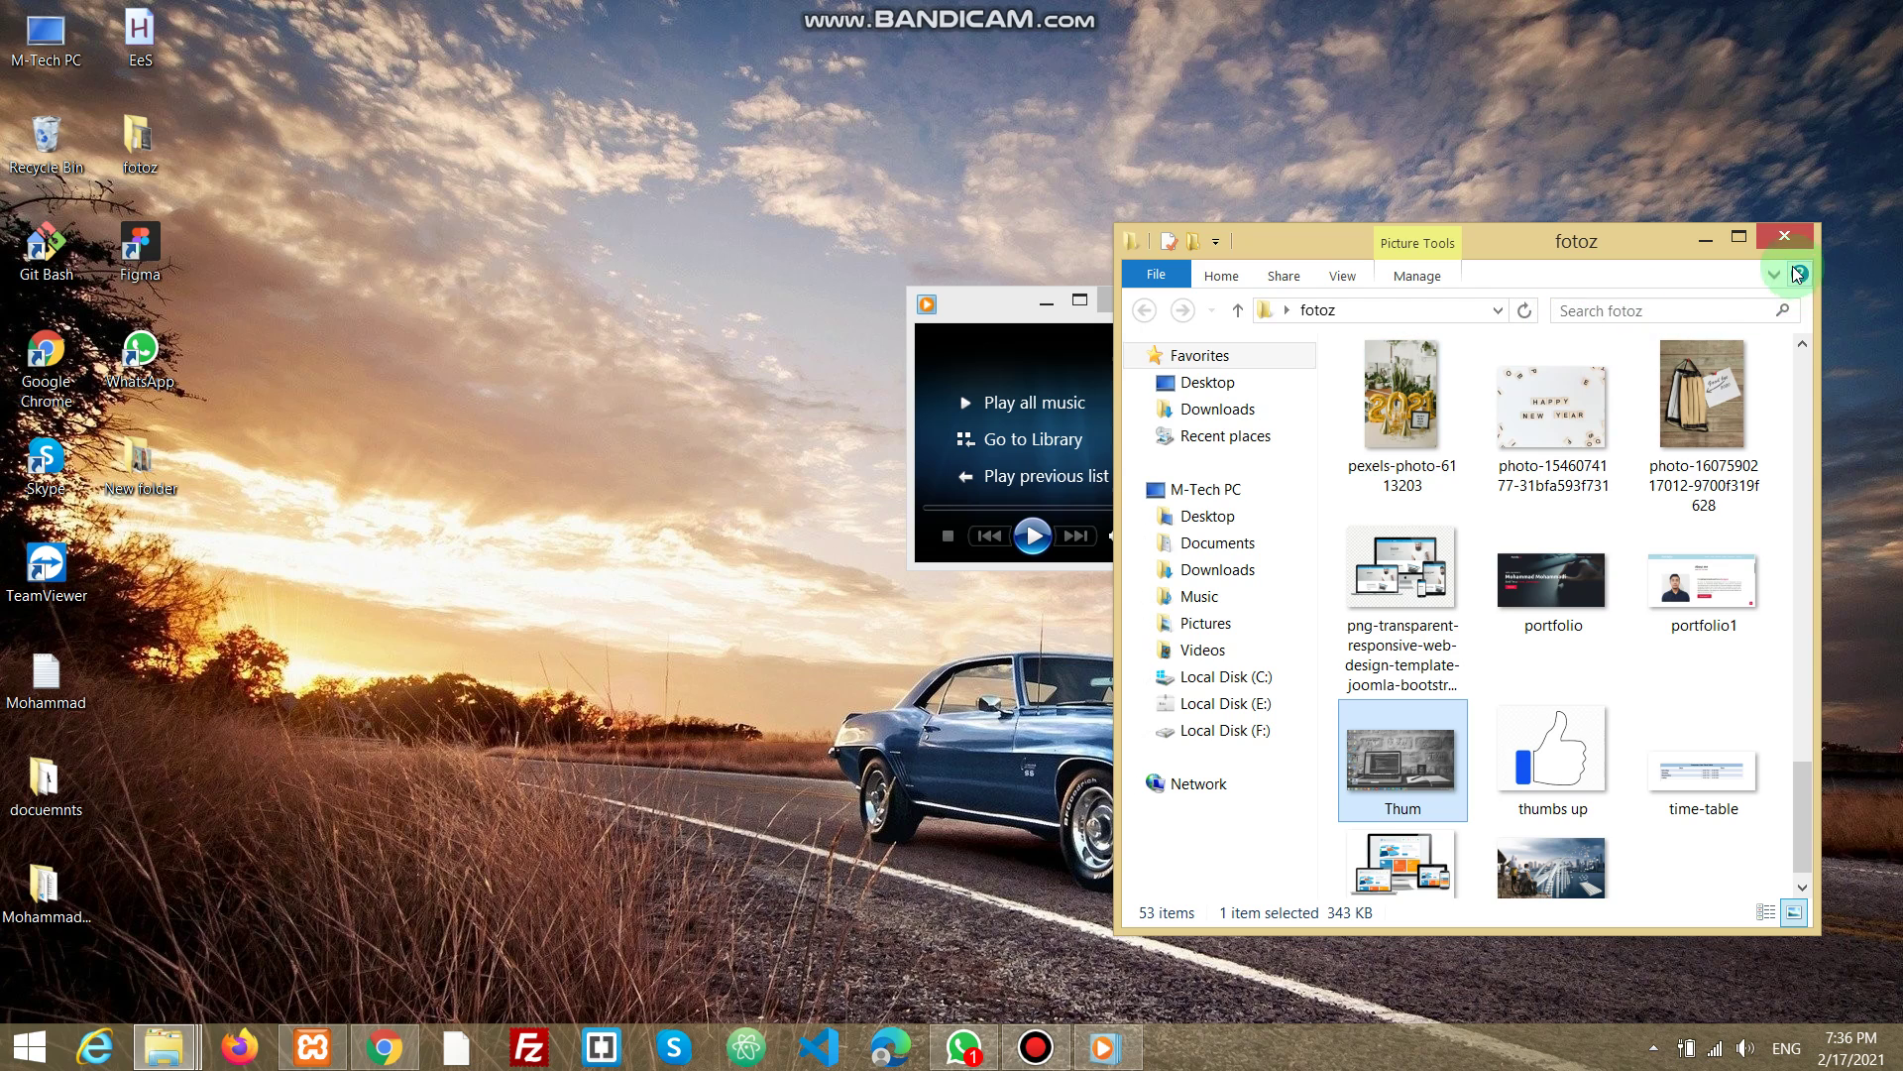
pyautogui.click(1737, 240)
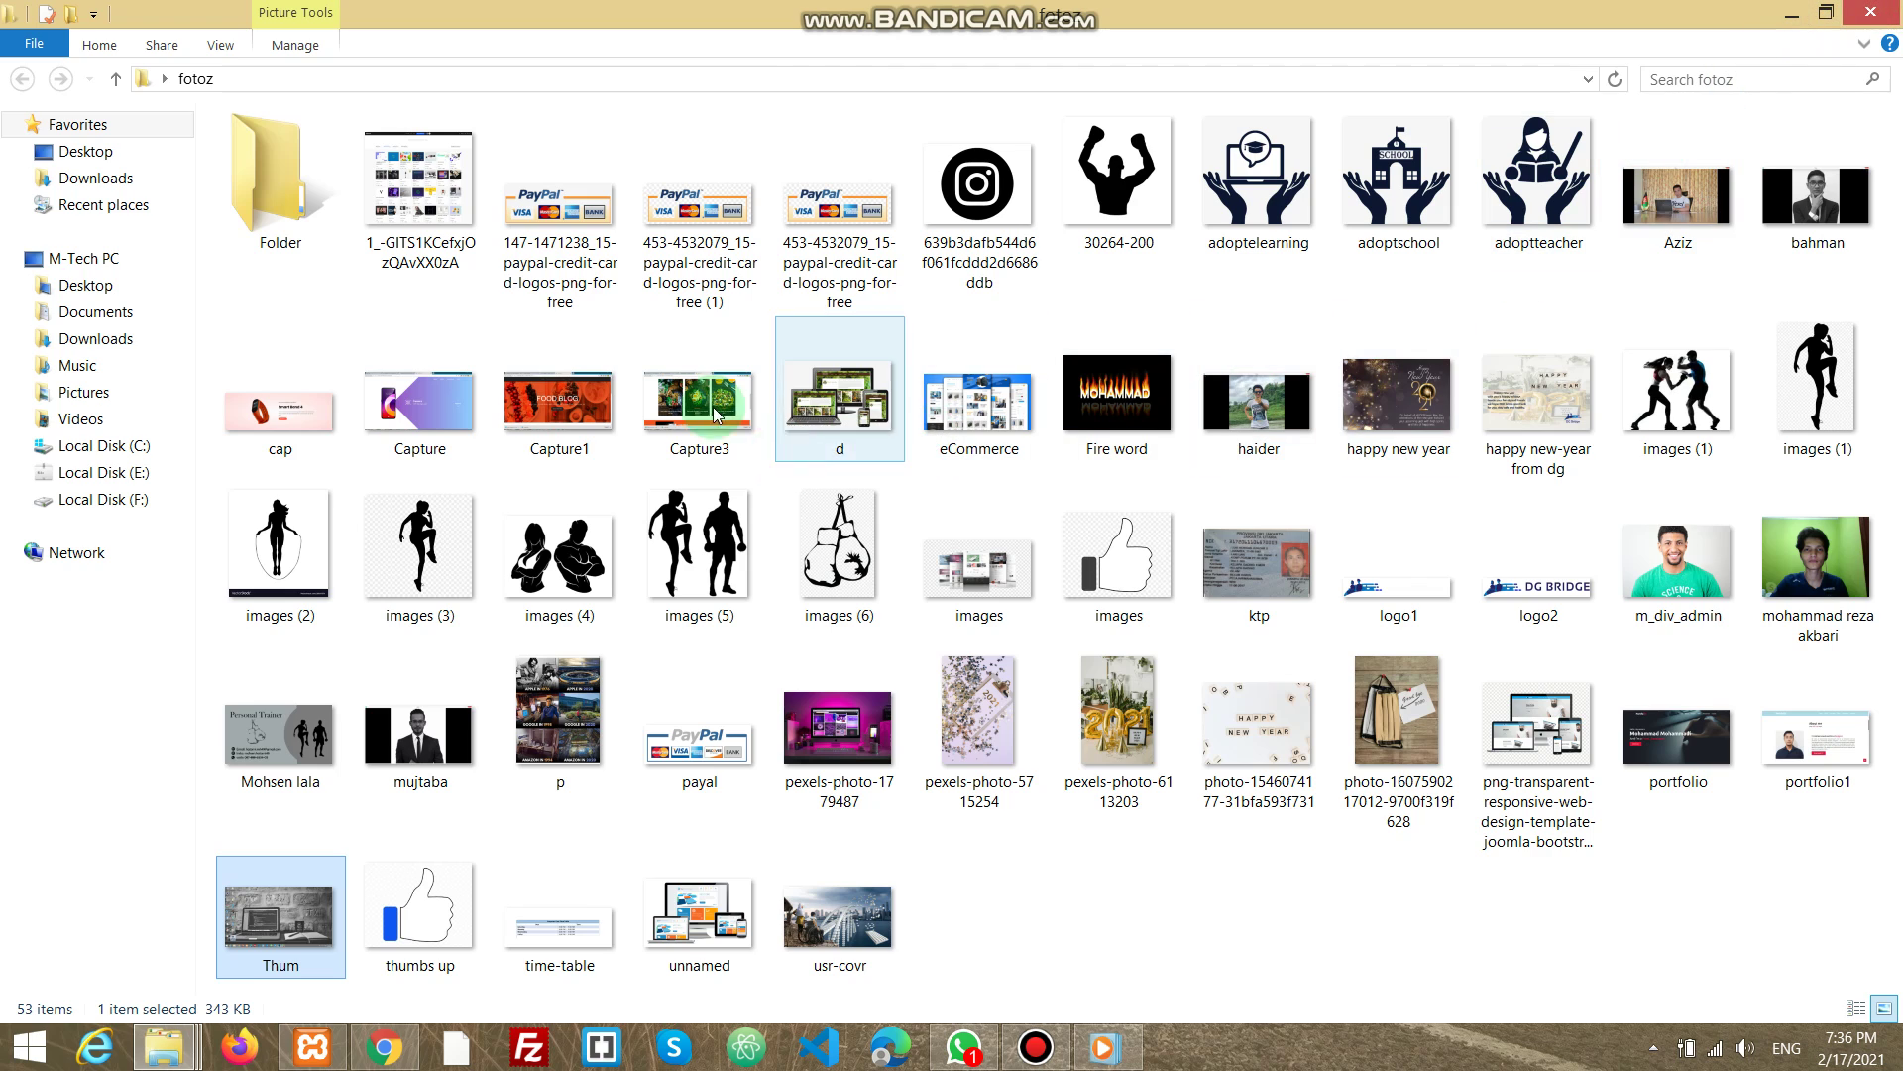
pyautogui.rightClick(1115, 400)
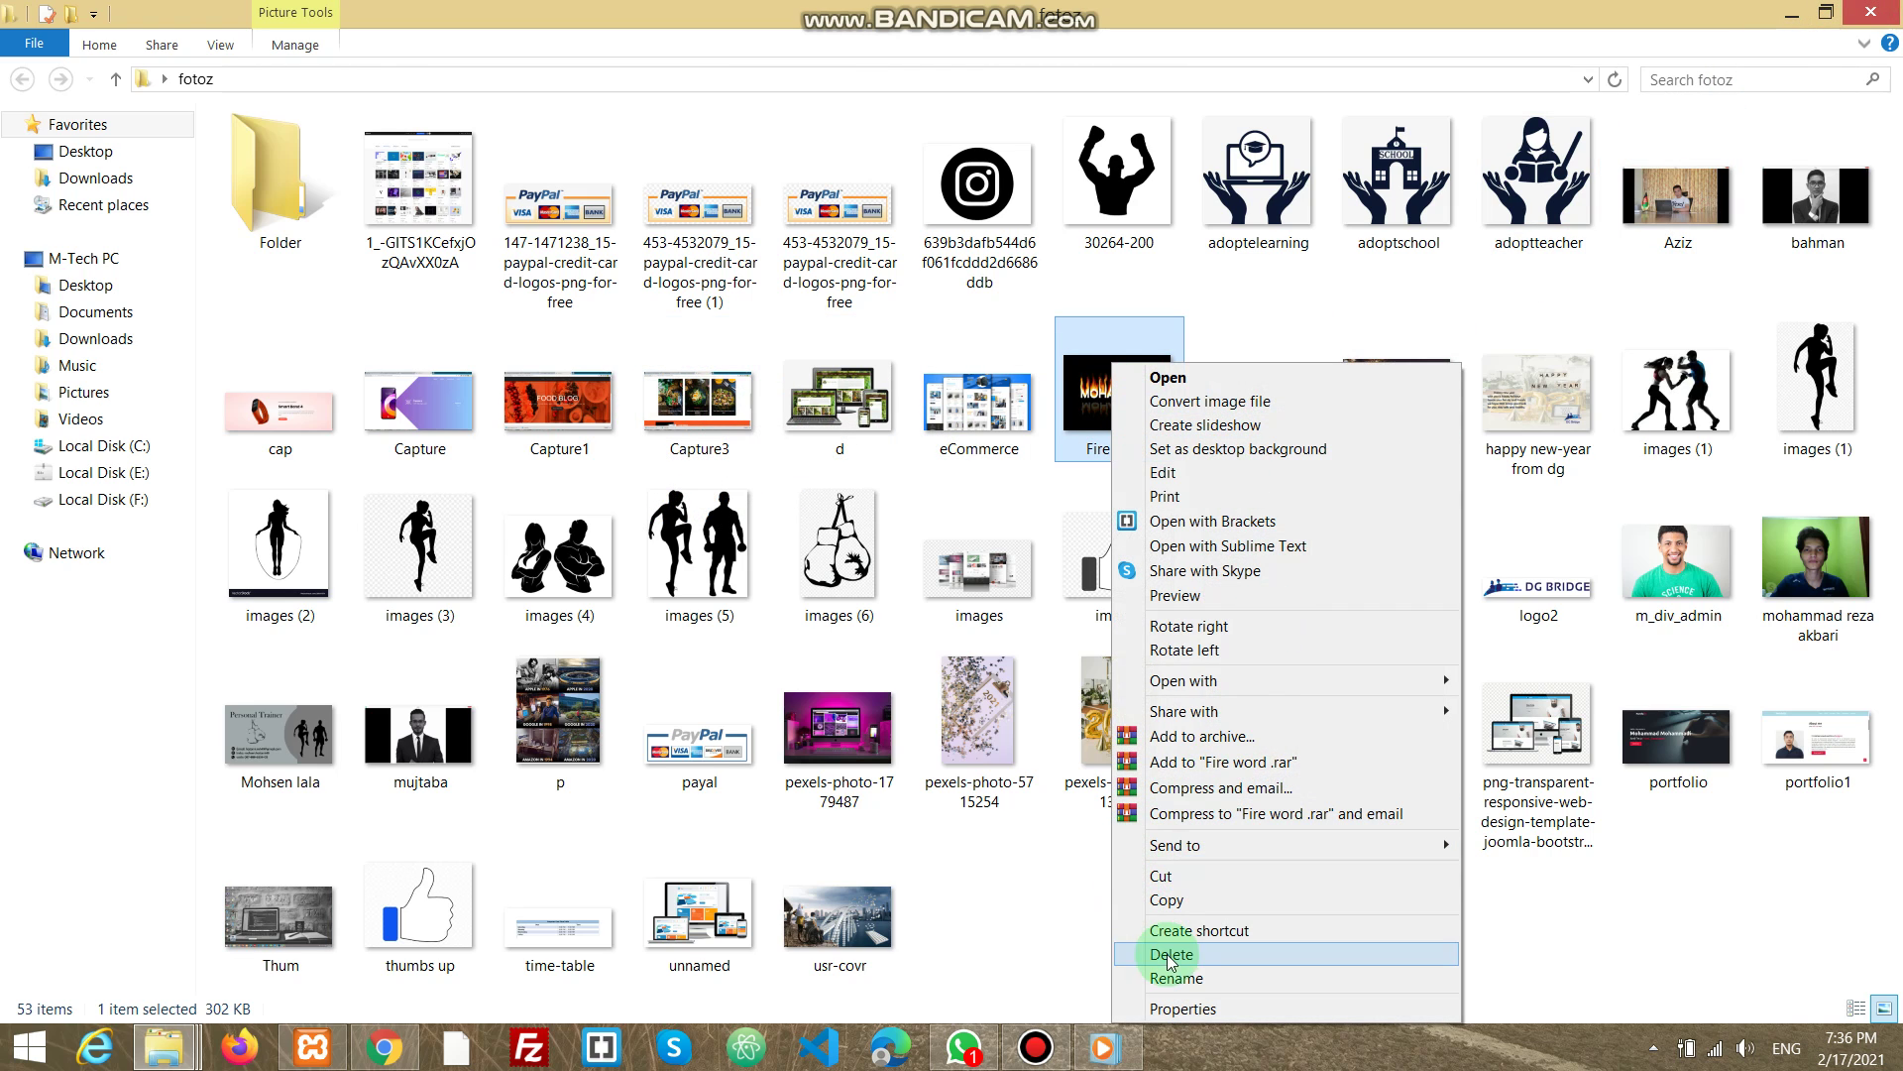
pyautogui.click(1167, 899)
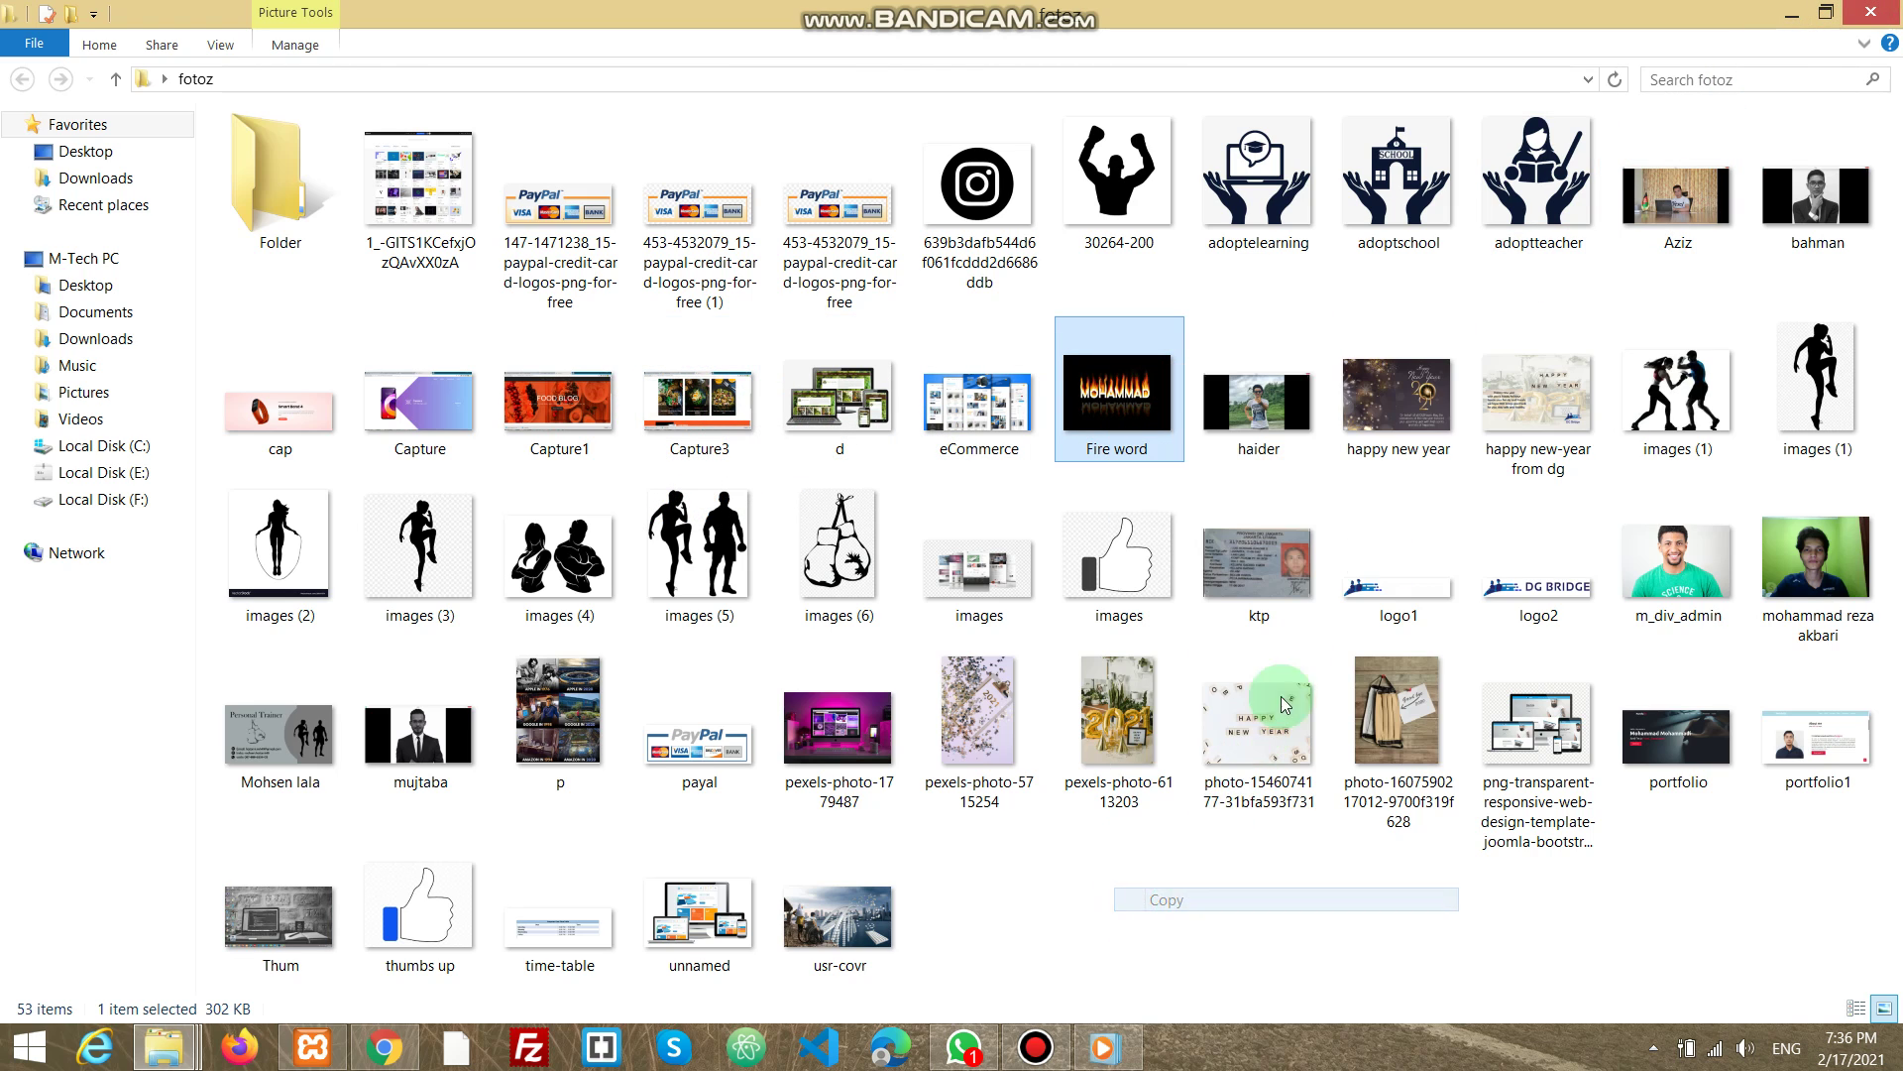
pyautogui.click(1790, 12)
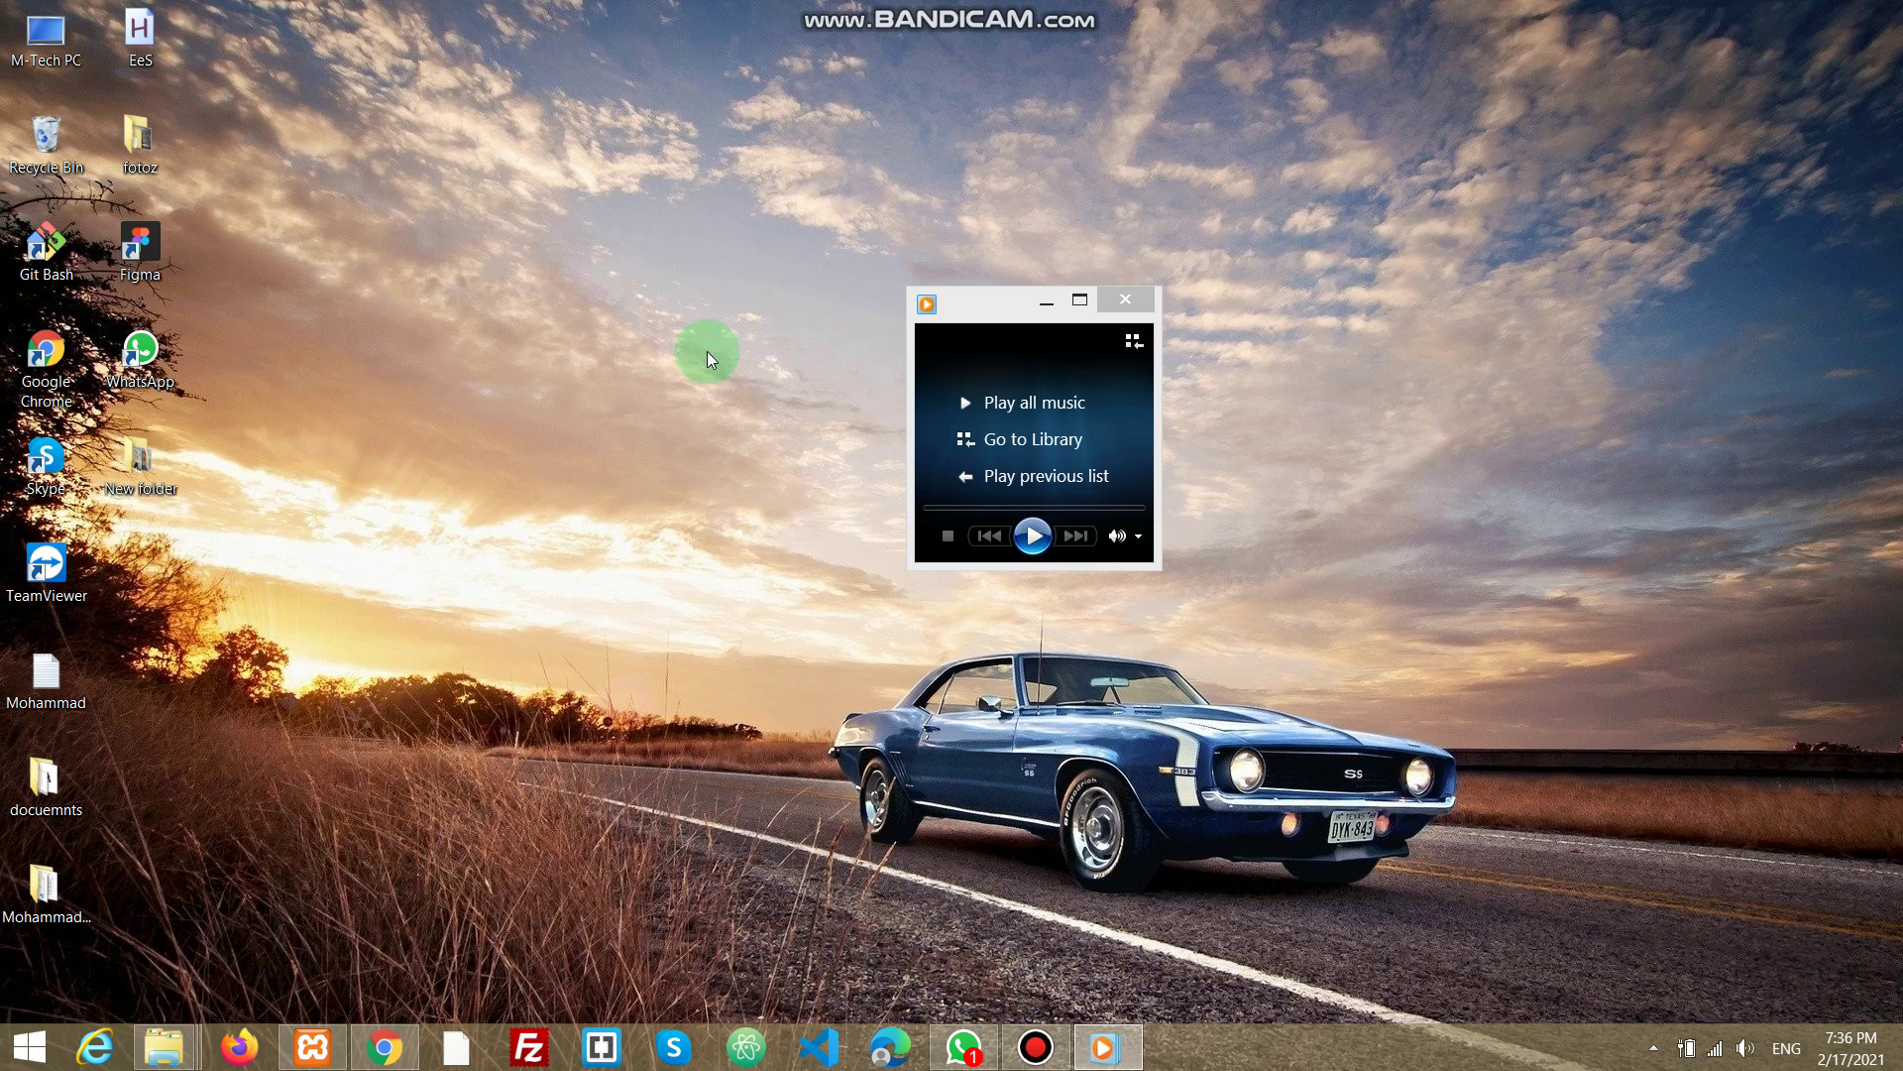
# Return to the media library, open the Apocalypse album and play it
pyautogui.click(1136, 343)
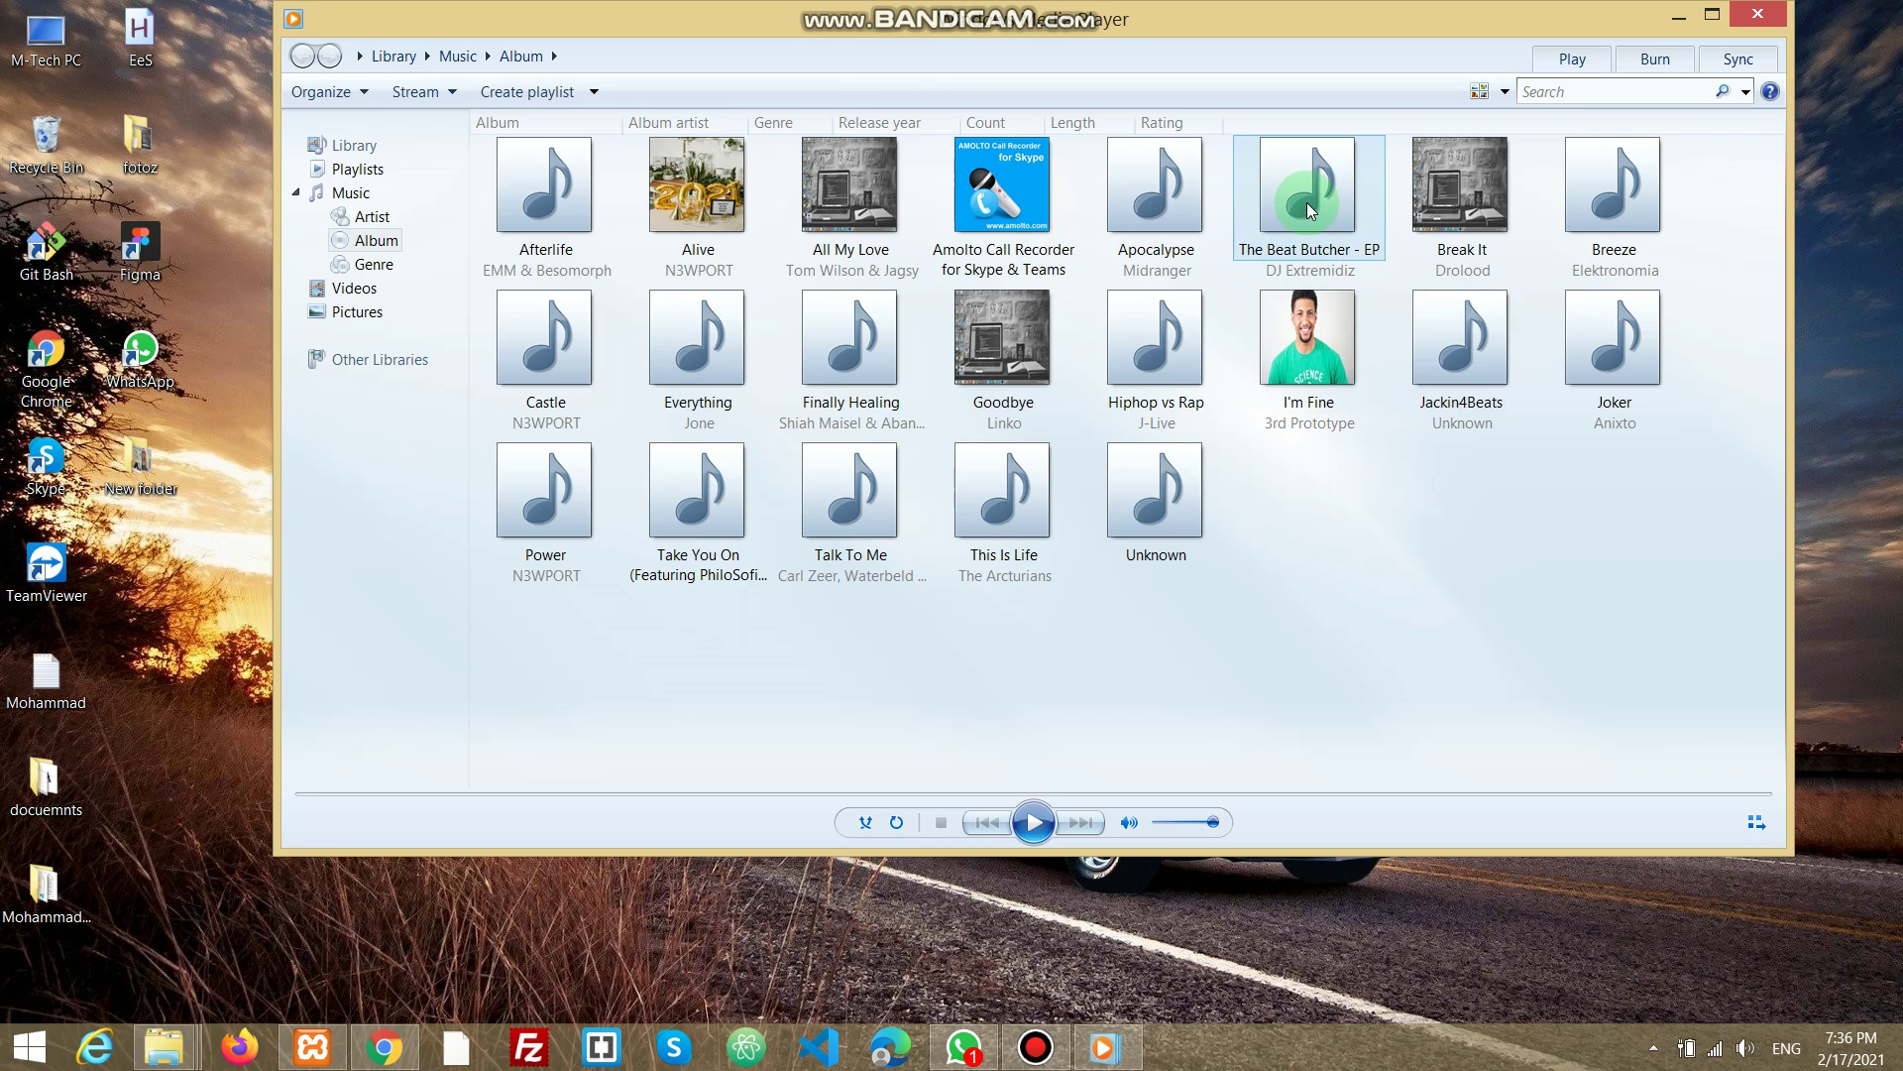
pyautogui.doubleClick(1158, 187)
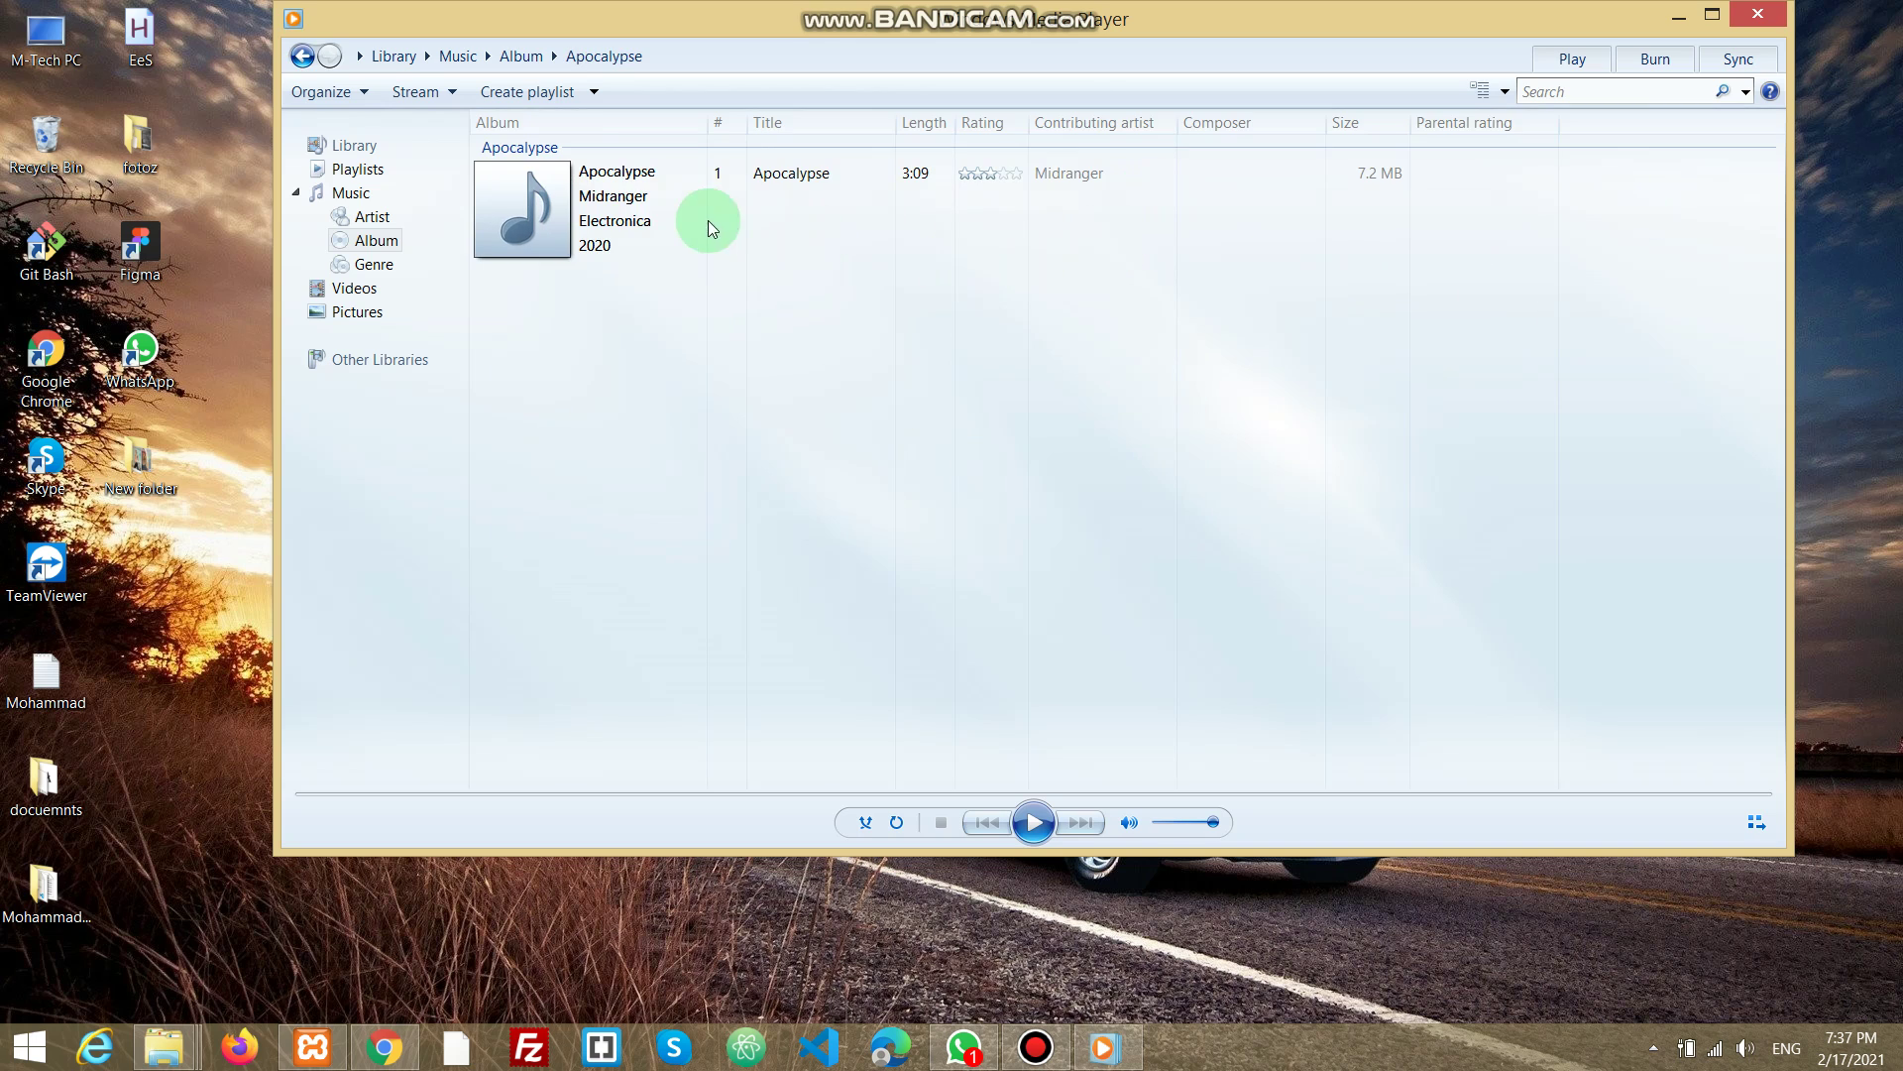
pyautogui.doubleClick(529, 198)
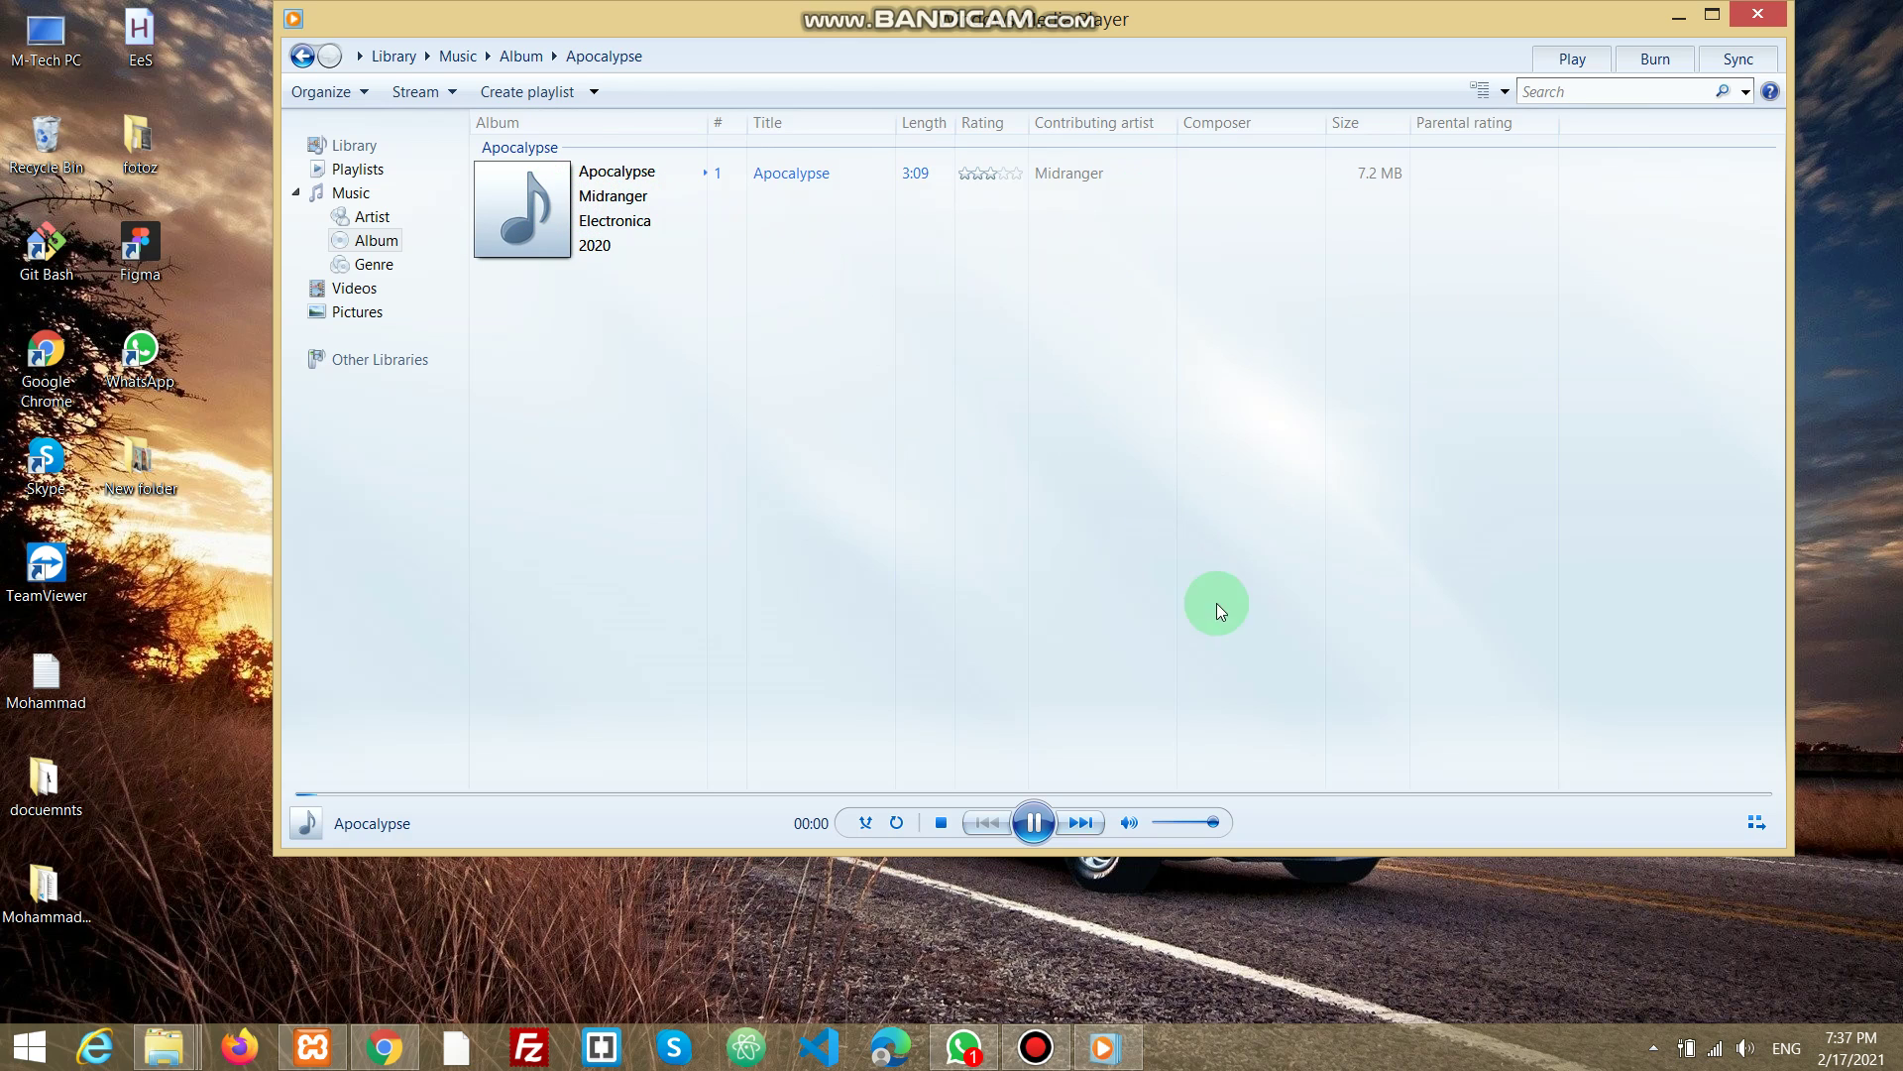
# Show Apocalypse in the Now Playing view, skip ahead to about one minute and pause the song
pyautogui.click(1754, 821)
pyautogui.moveTo(959, 459)
pyautogui.click(997, 506)
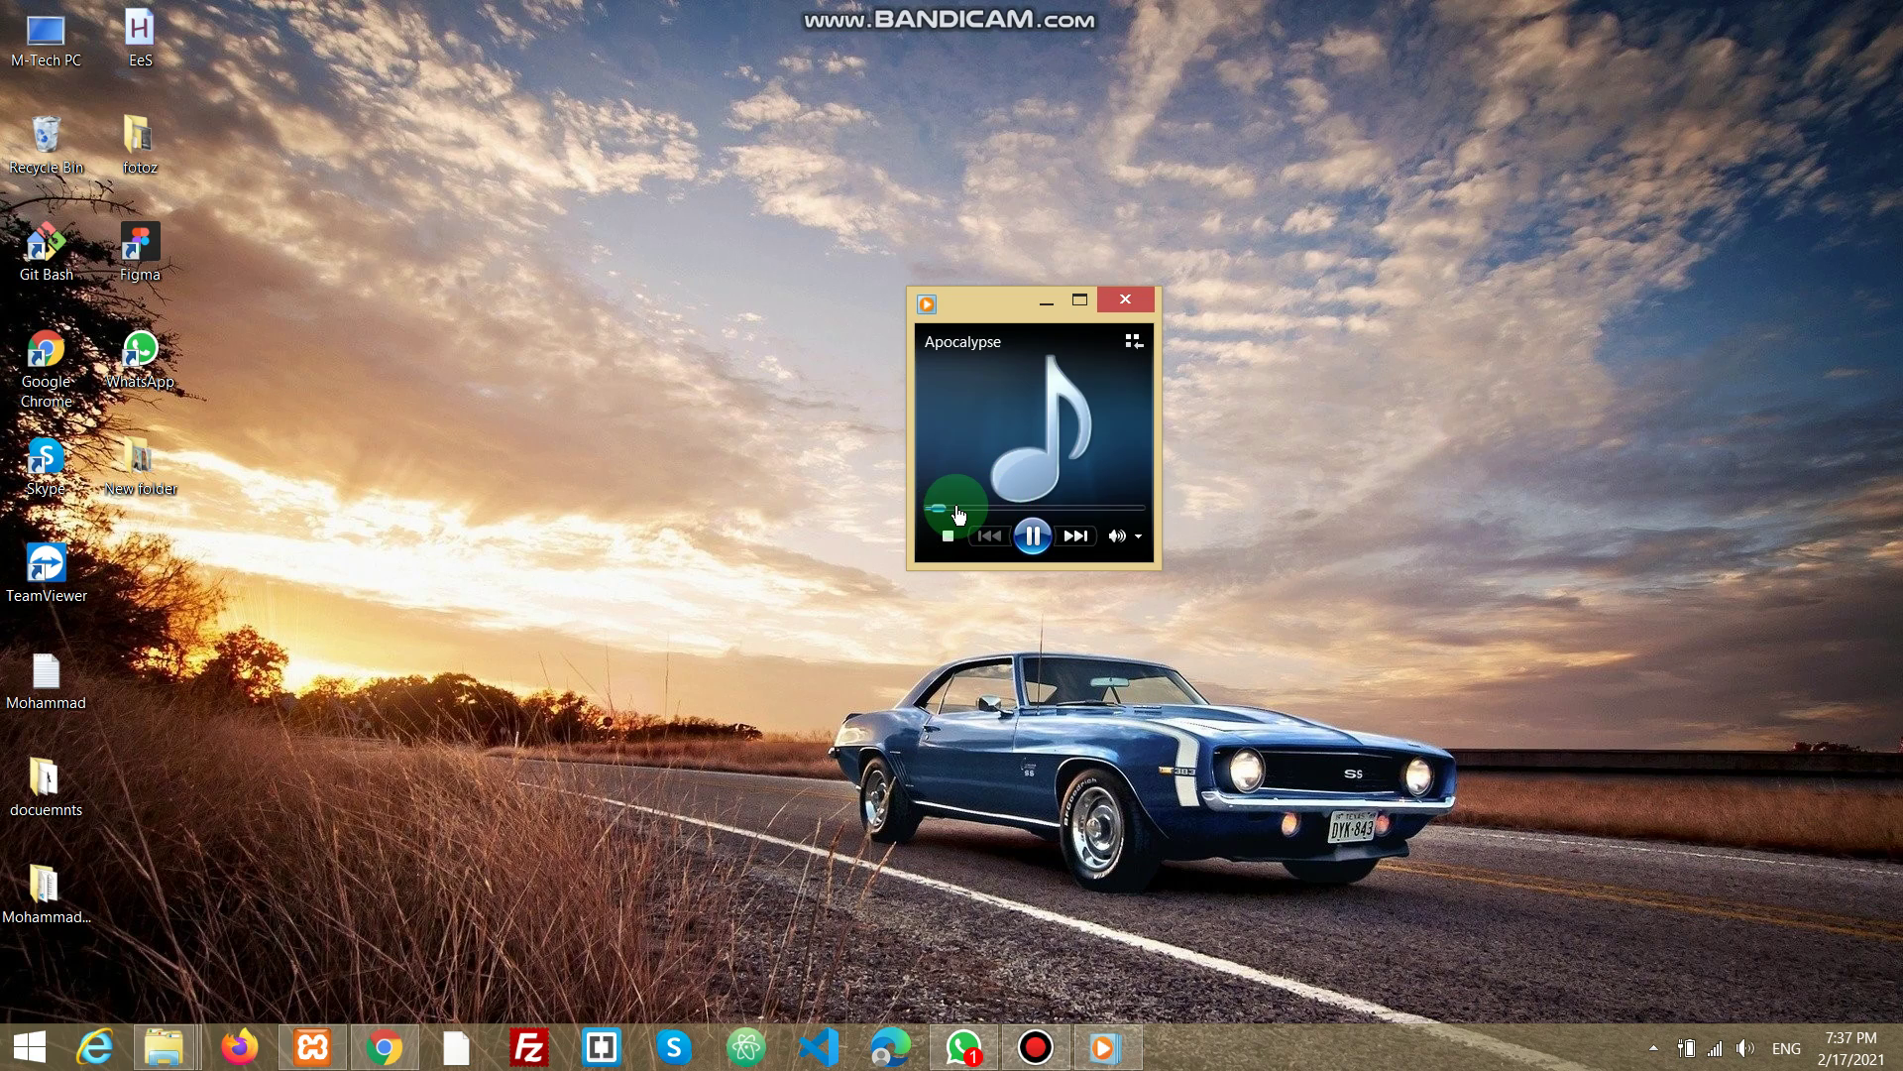
pyautogui.click(1037, 533)
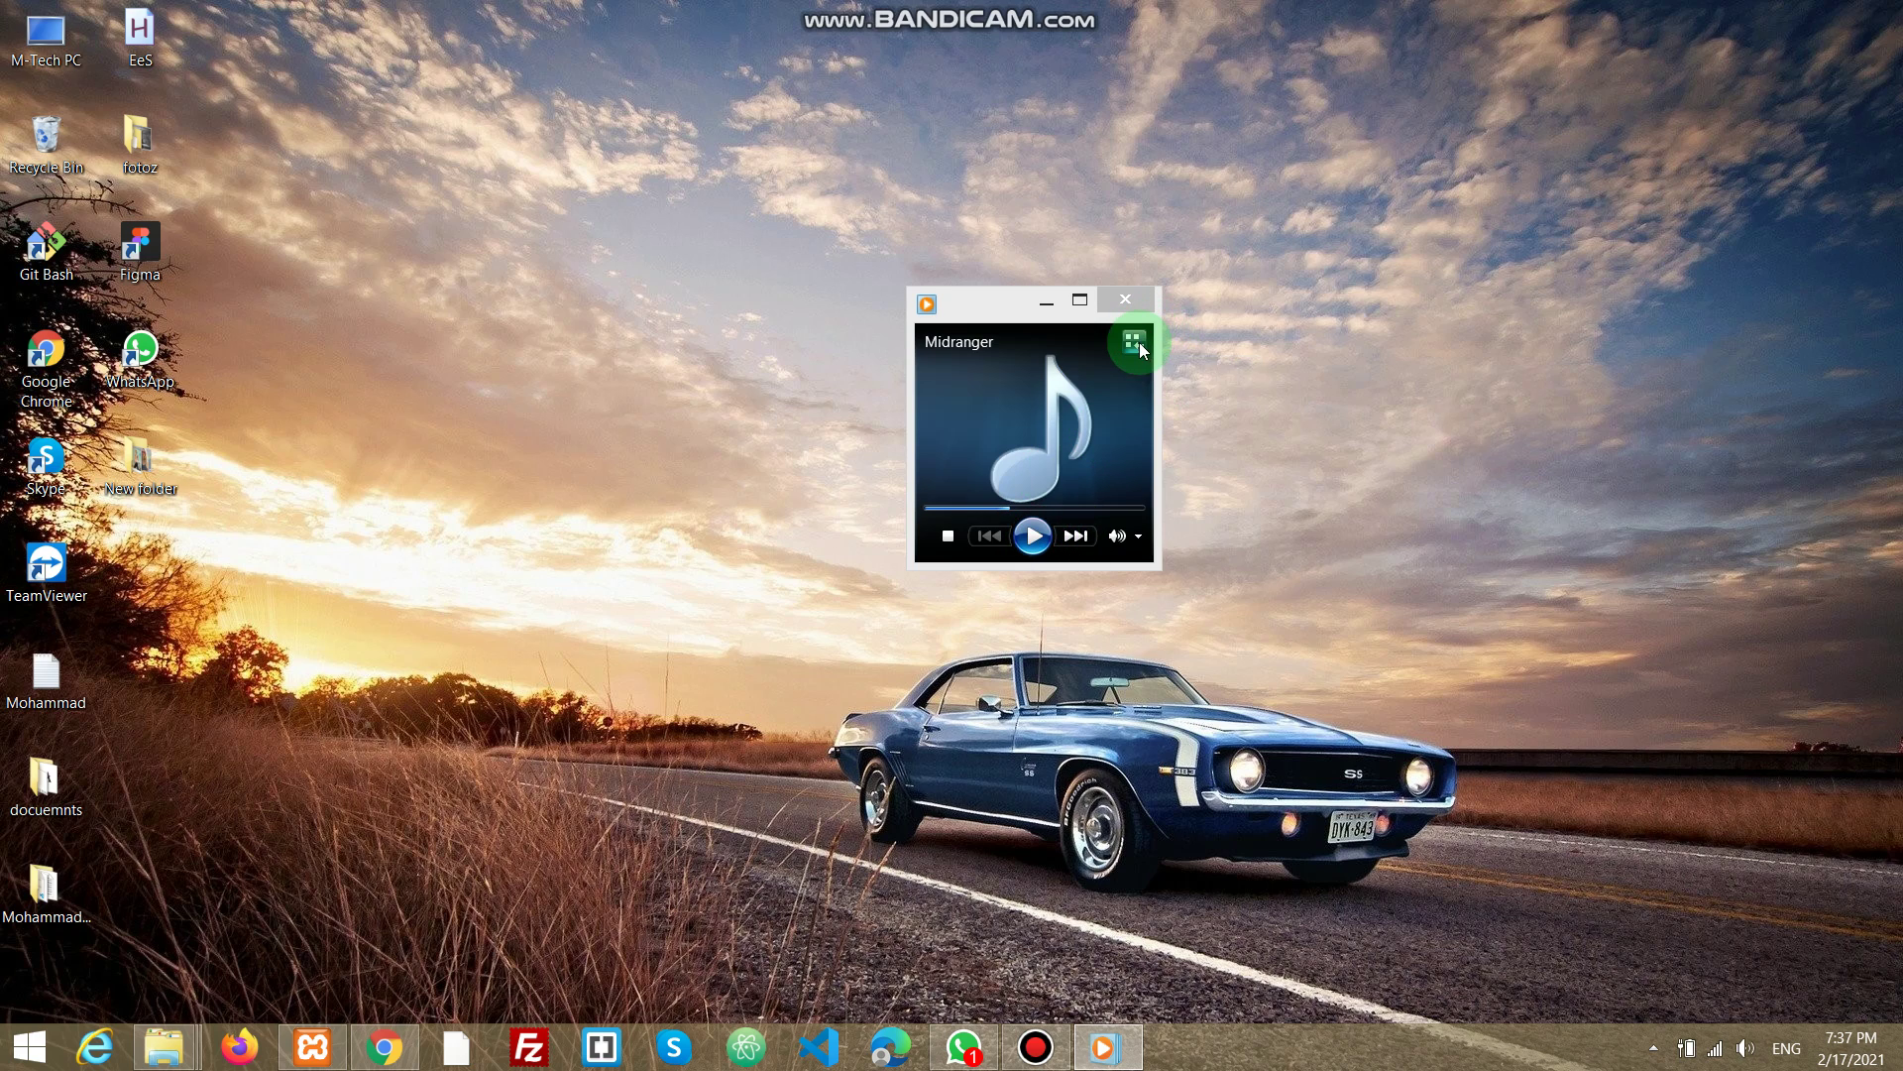
# Go back to the library's album list and try to paste the copied image as the Apocalypse album art
pyautogui.click(1139, 341)
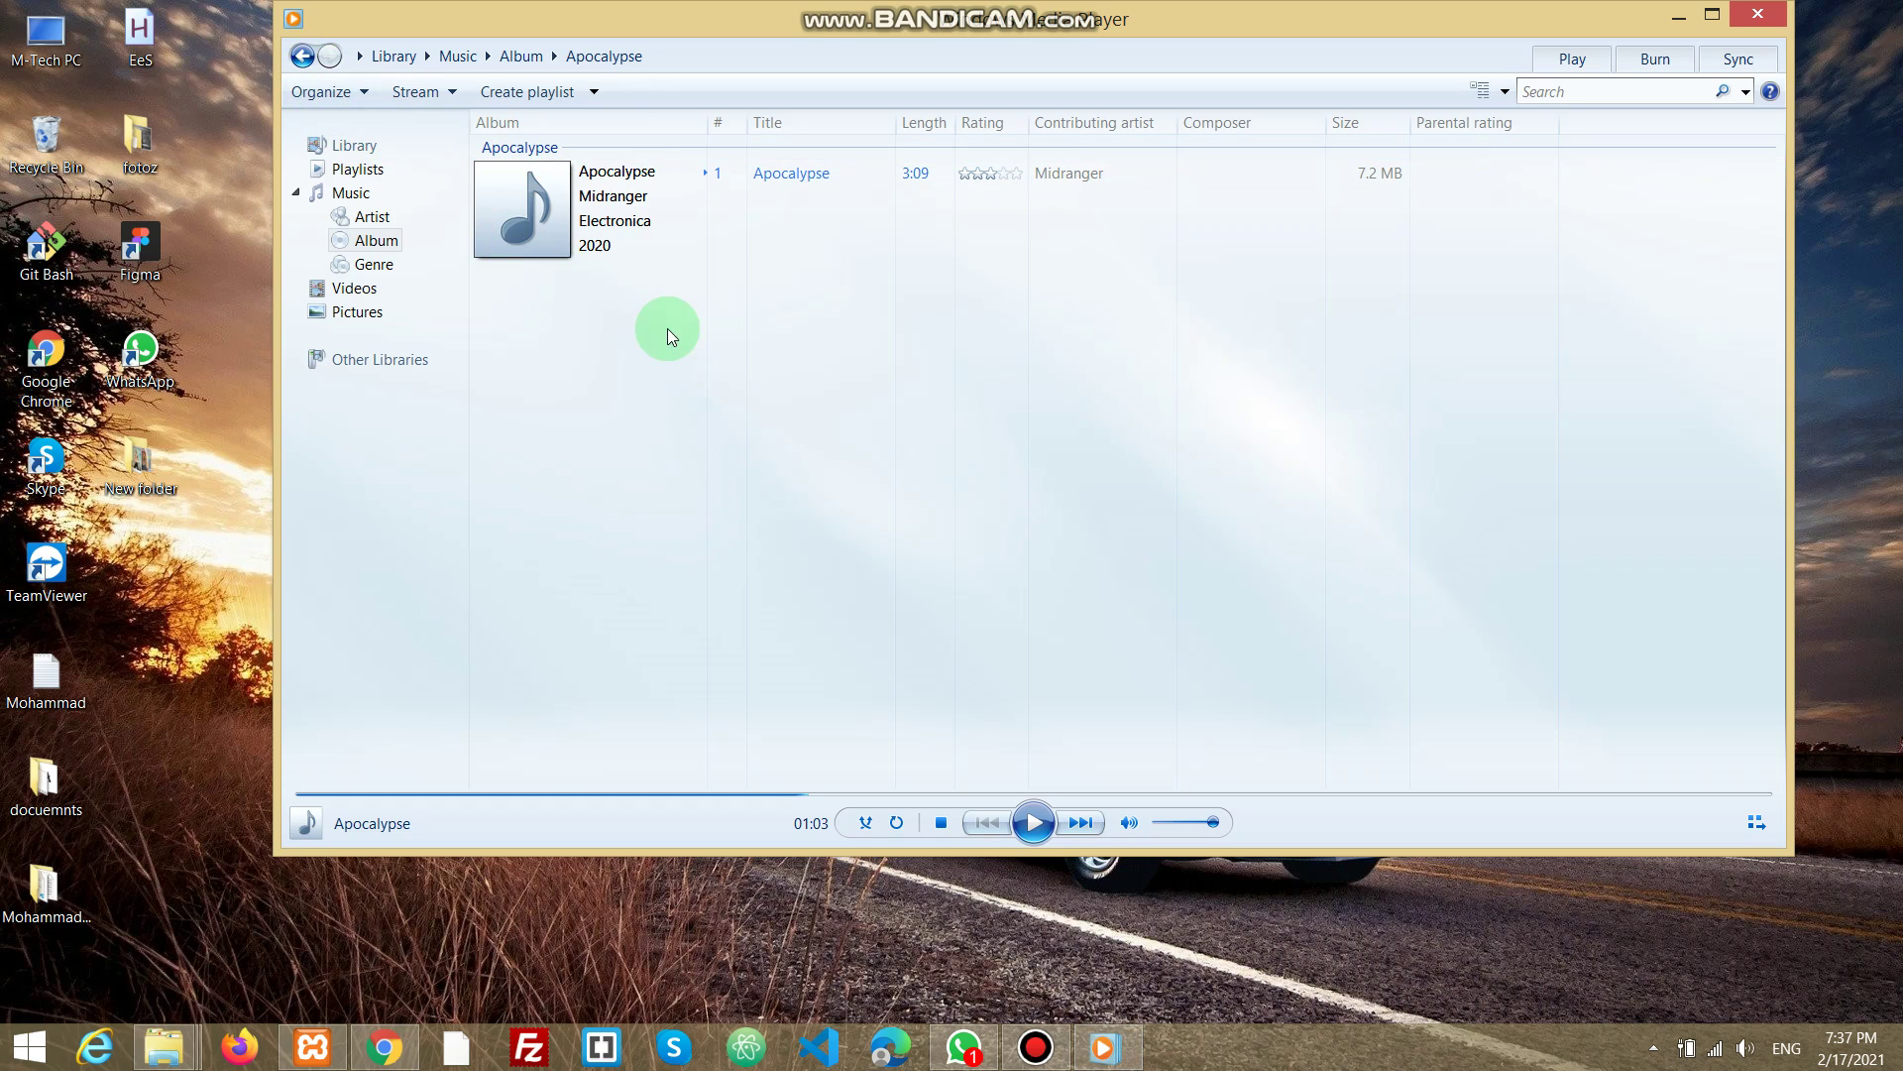
pyautogui.click(304, 56)
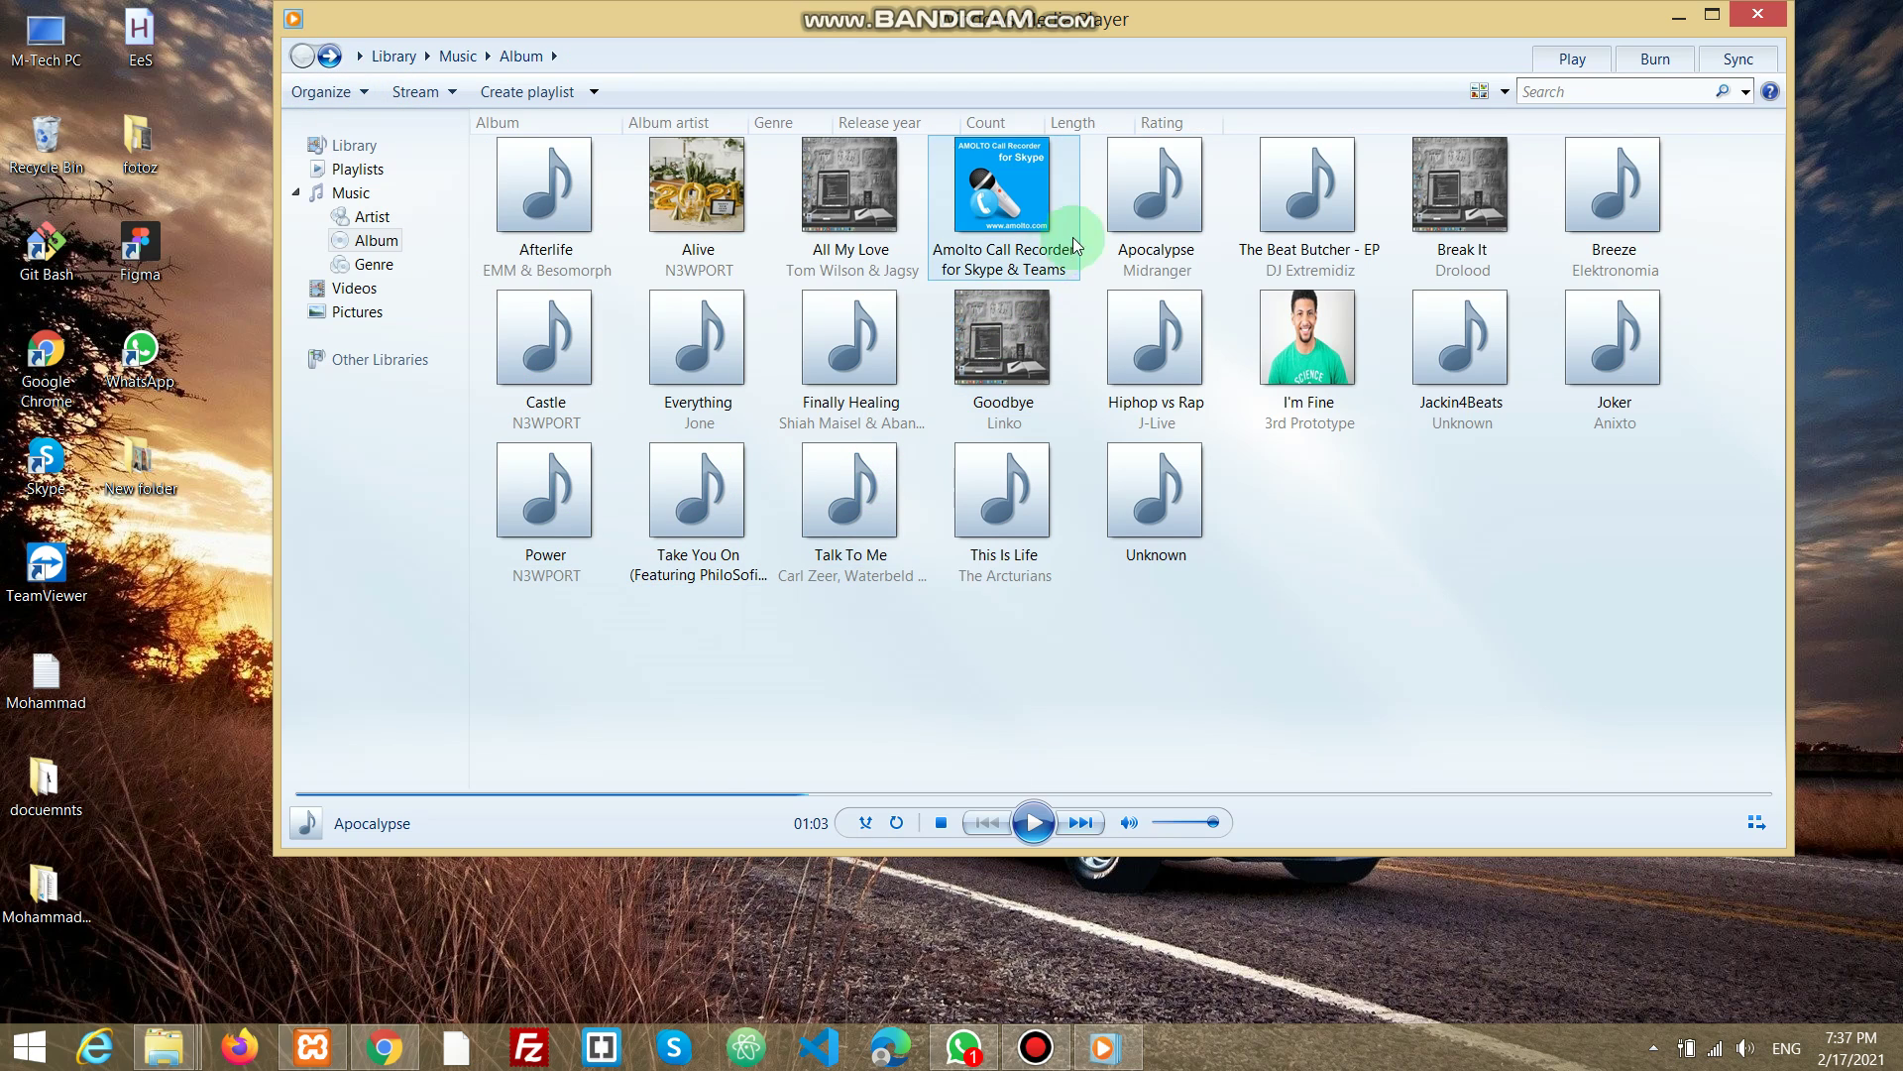
pyautogui.rightClick(1156, 212)
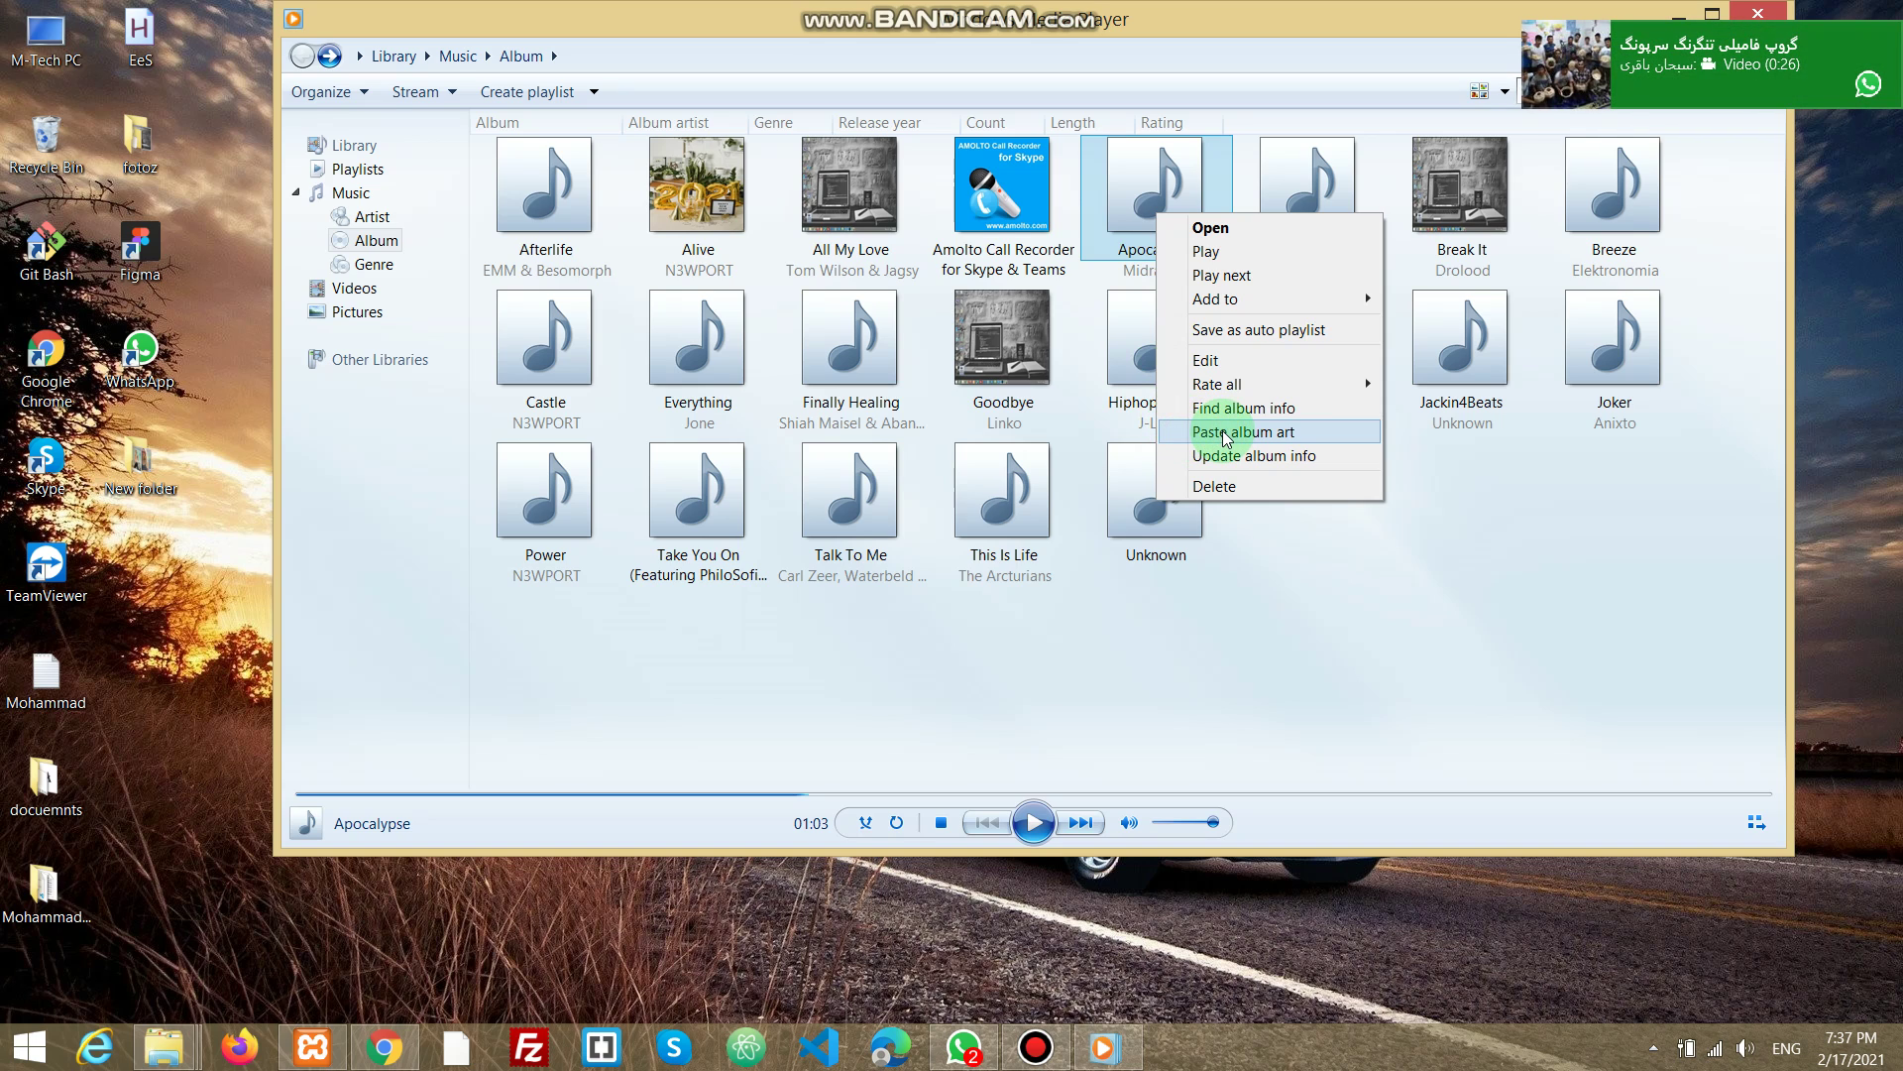
pyautogui.click(1227, 434)
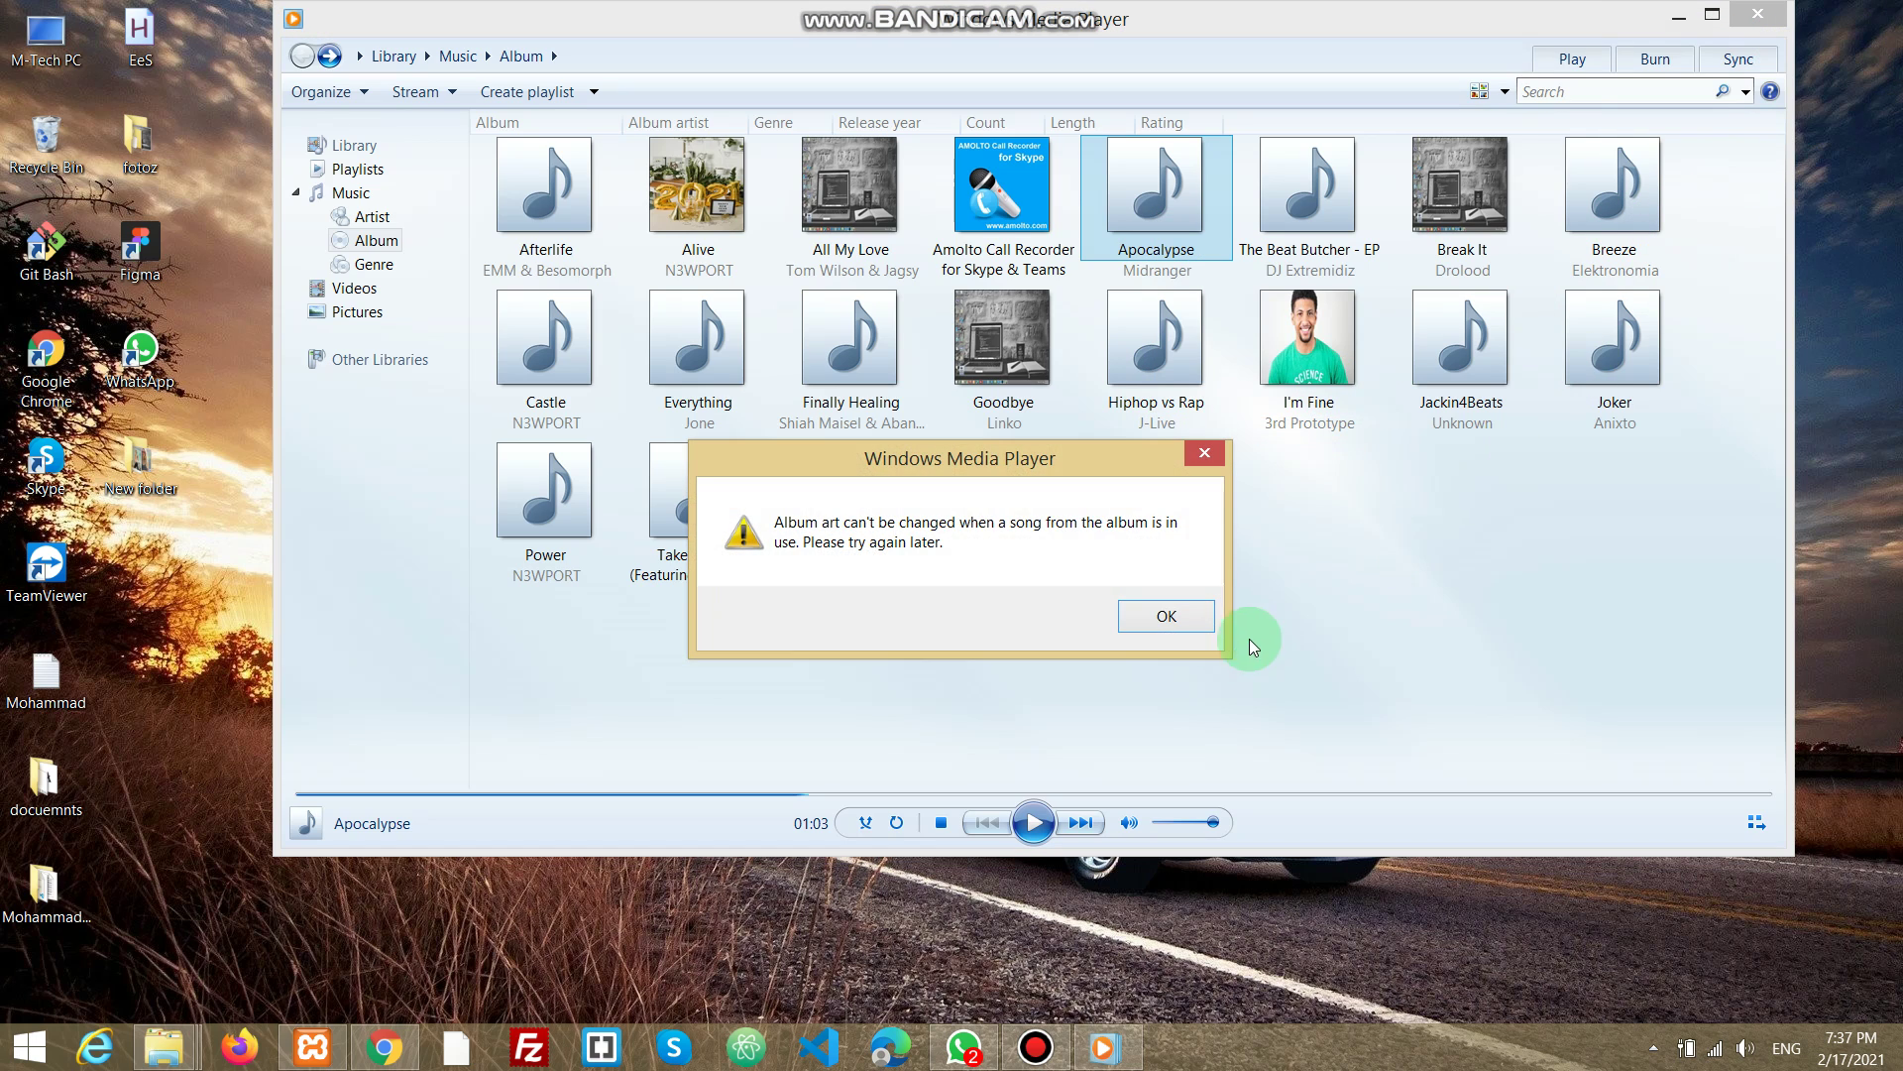
pyautogui.click(1167, 615)
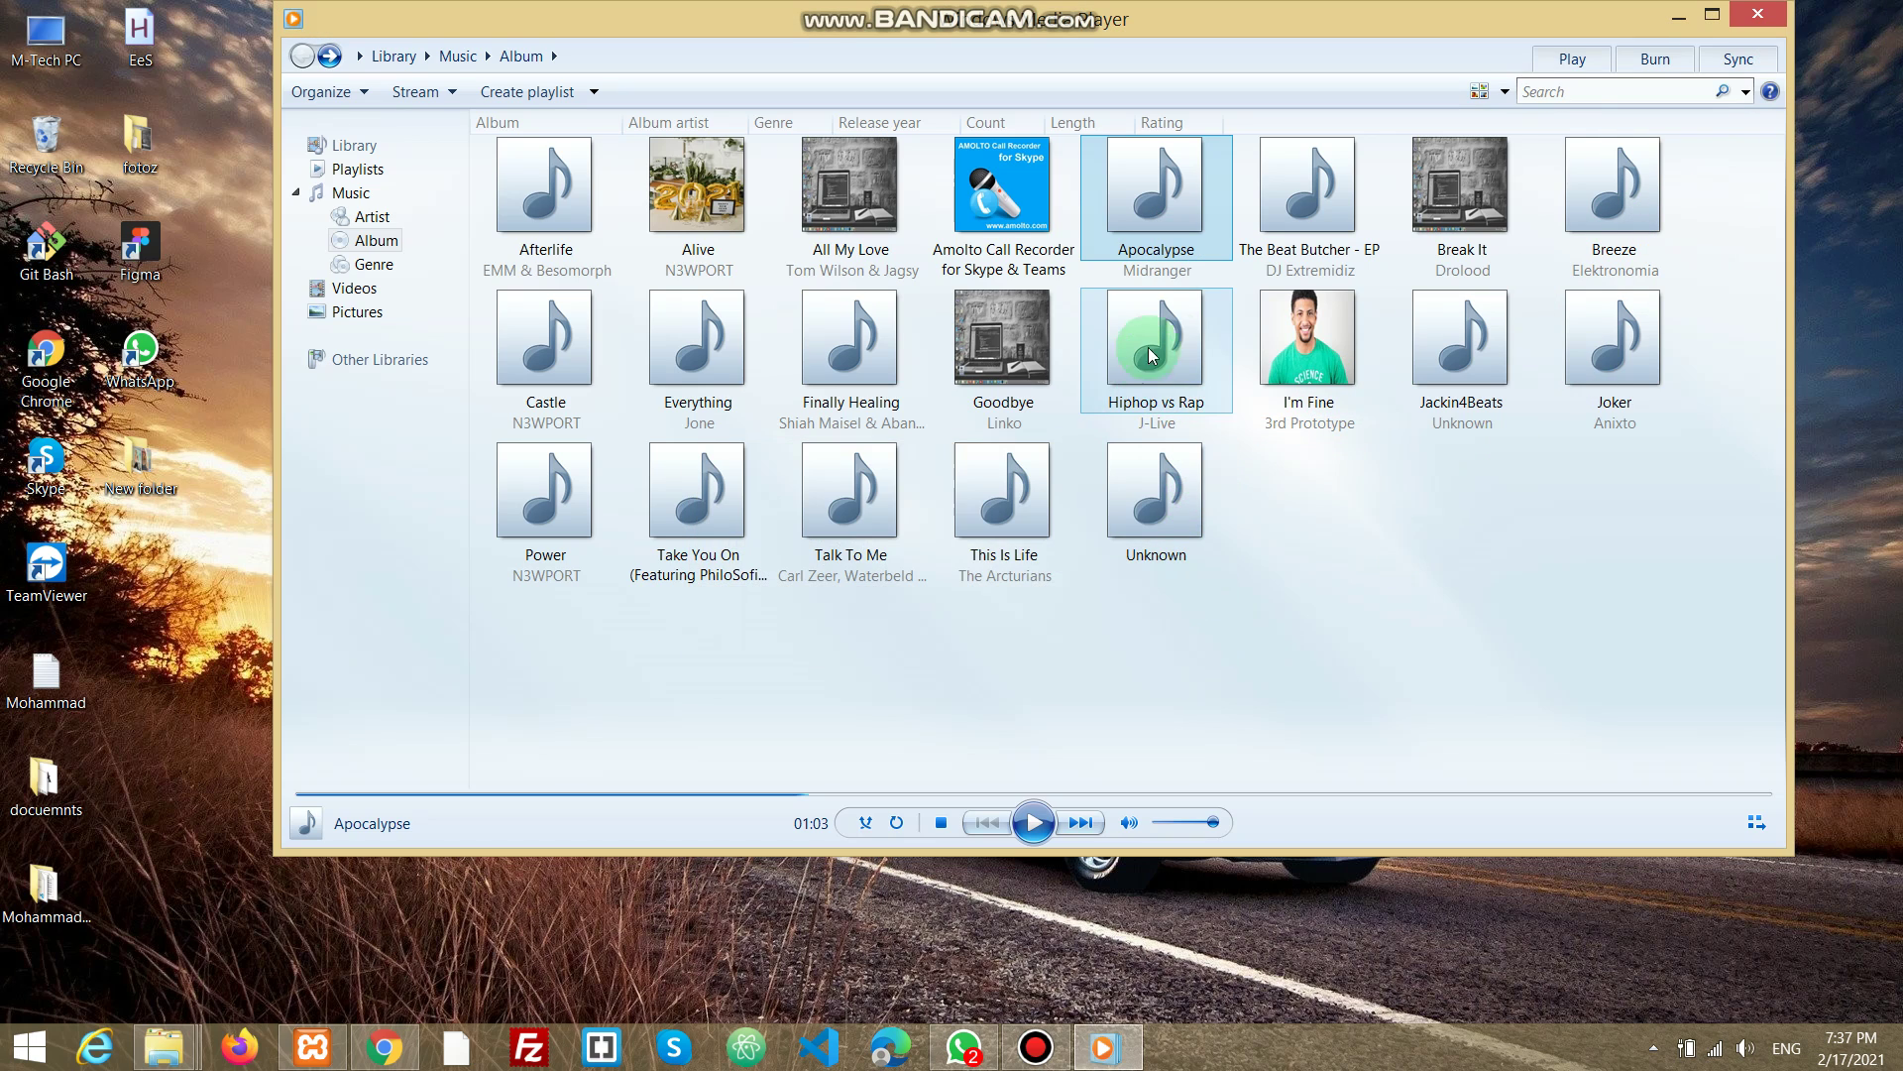
# Paste the copied image as album art for the Afterlife album
pyautogui.click(1153, 382)
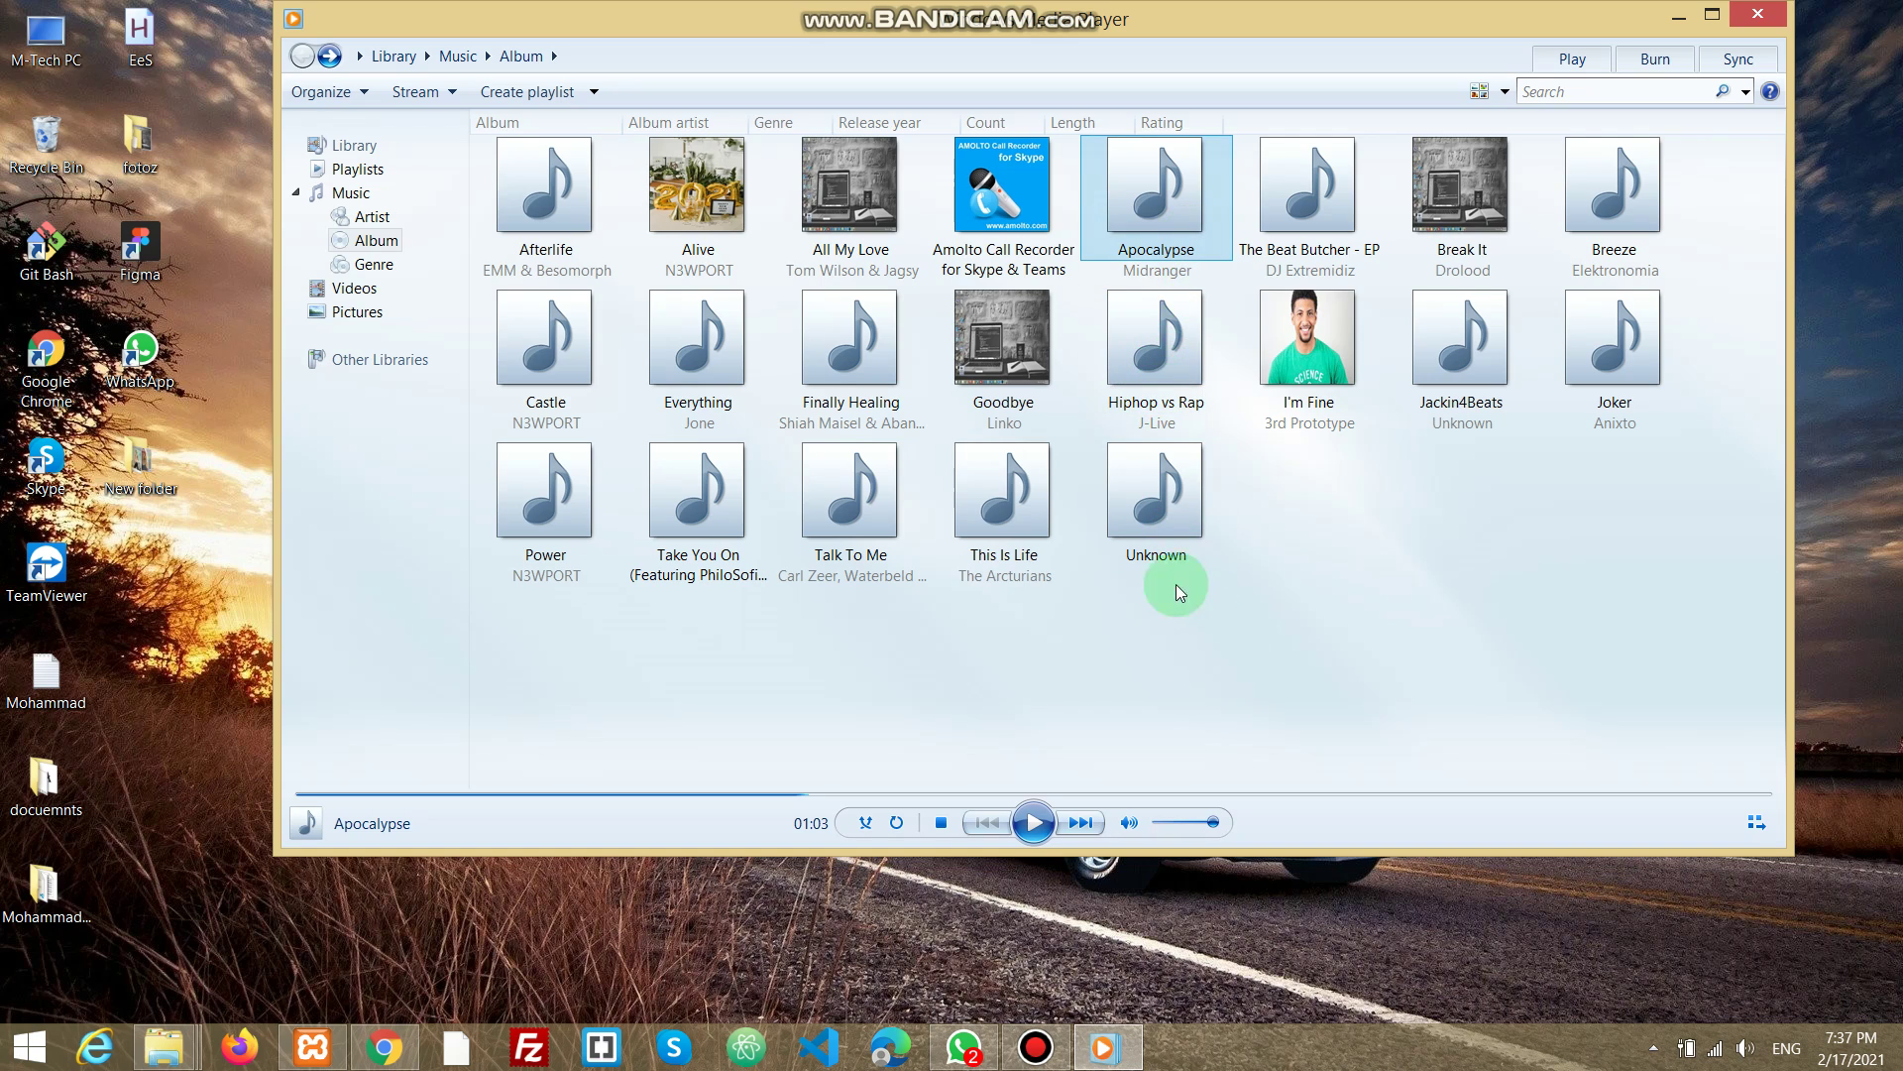
pyautogui.click(526, 193)
pyautogui.rightClick(526, 192)
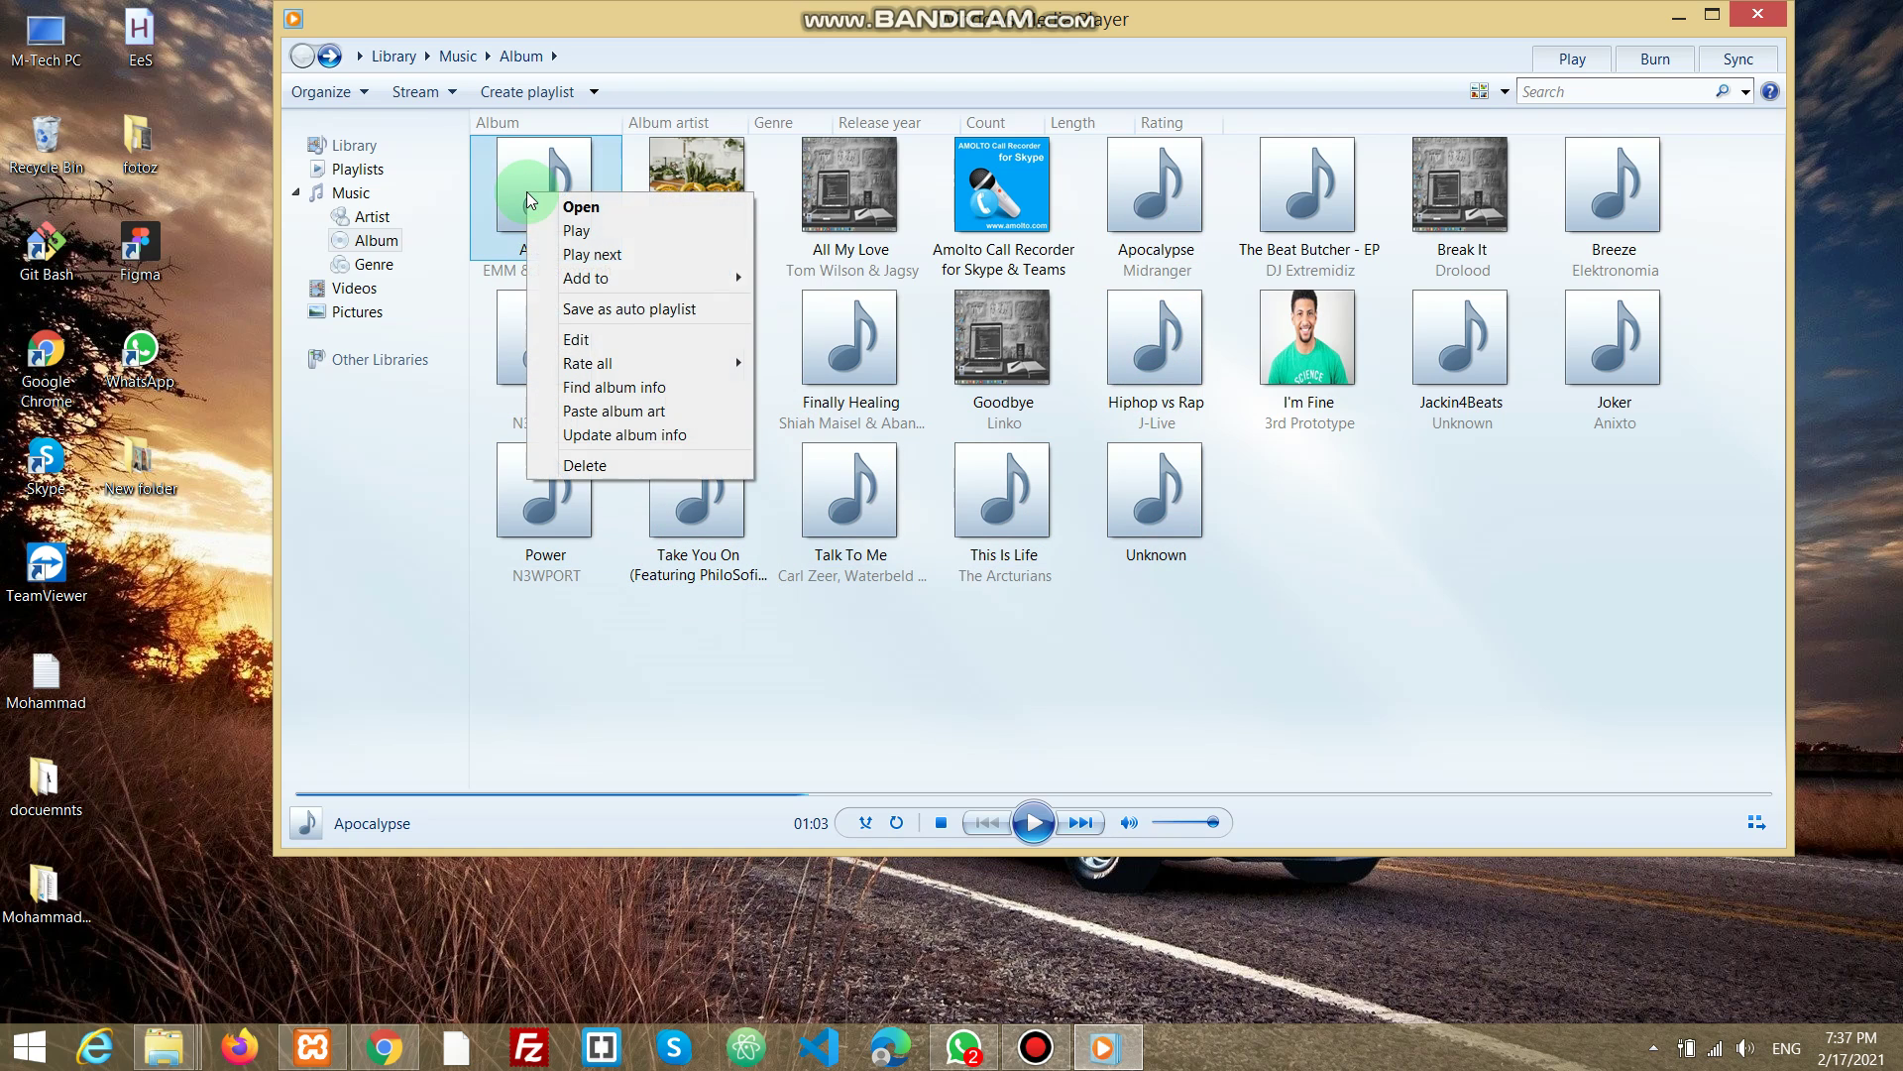
pyautogui.click(602, 419)
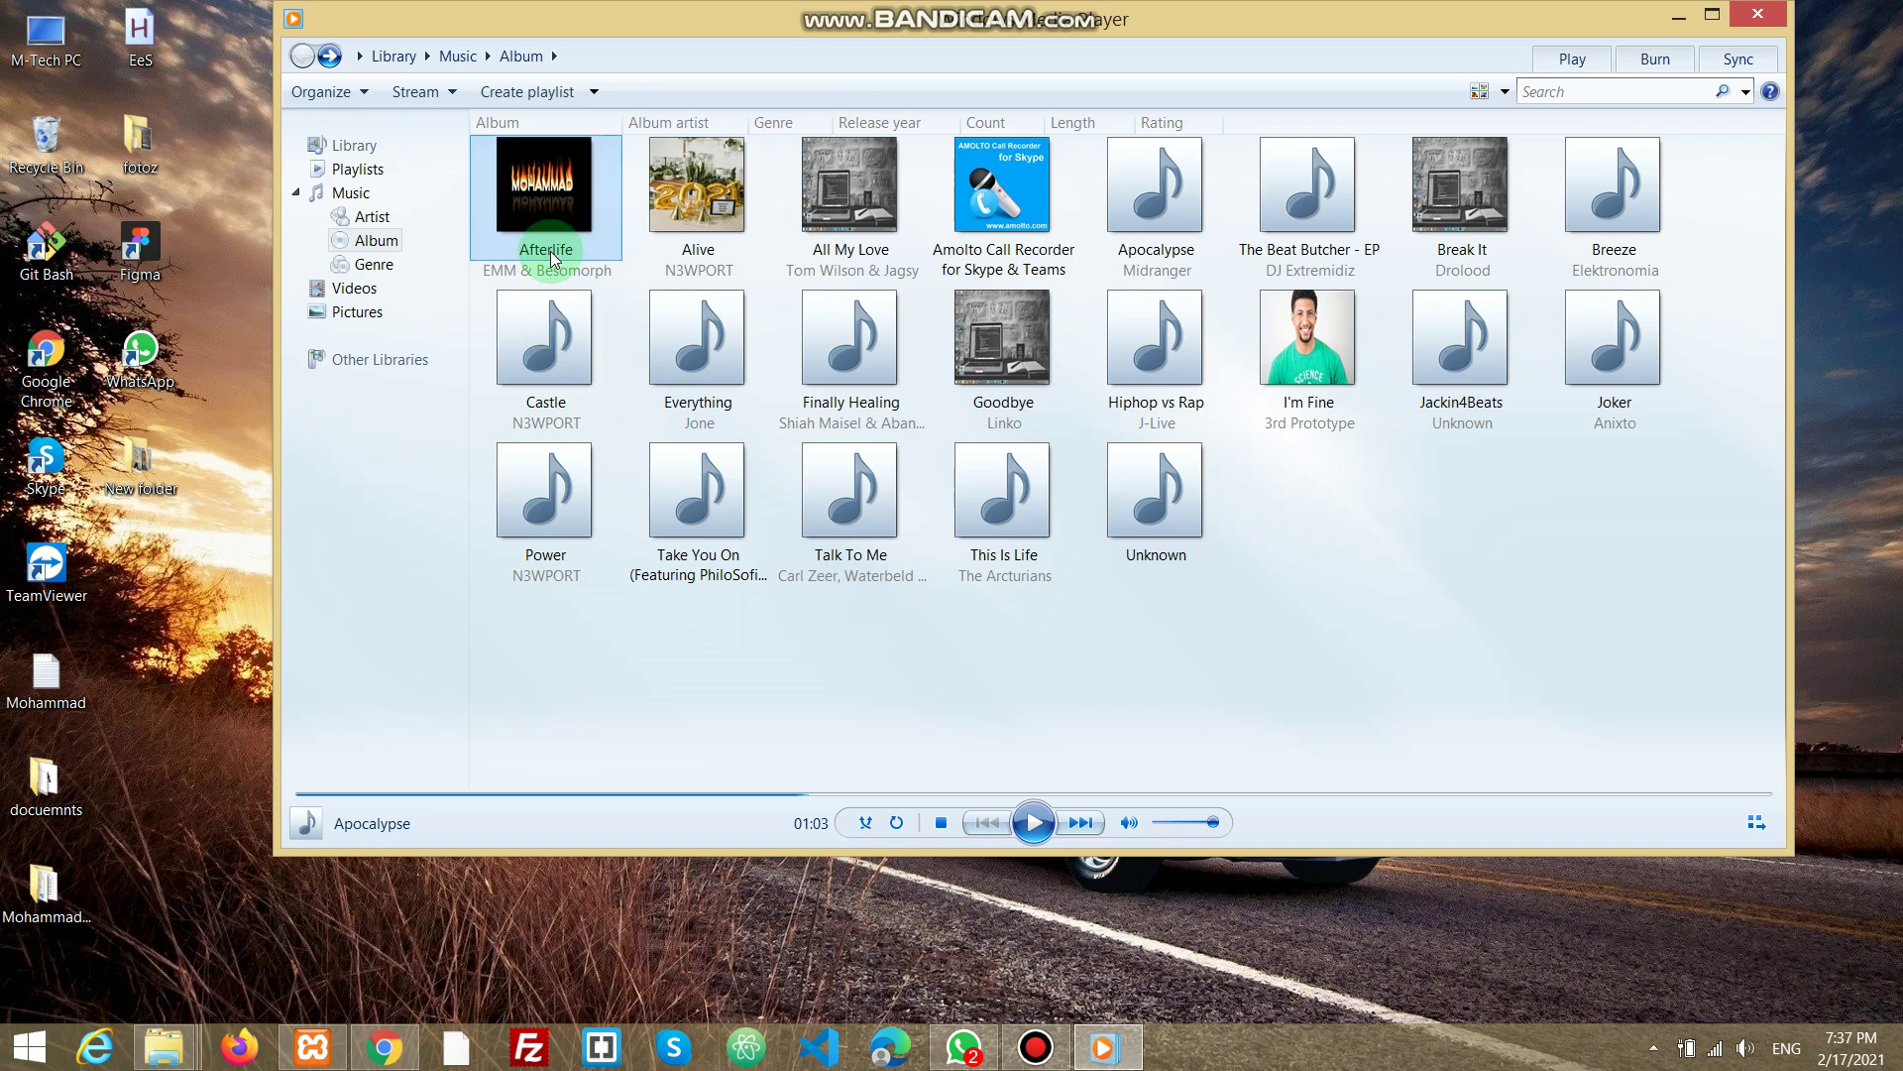
# Open the Afterlife album and play it
pyautogui.click(537, 209)
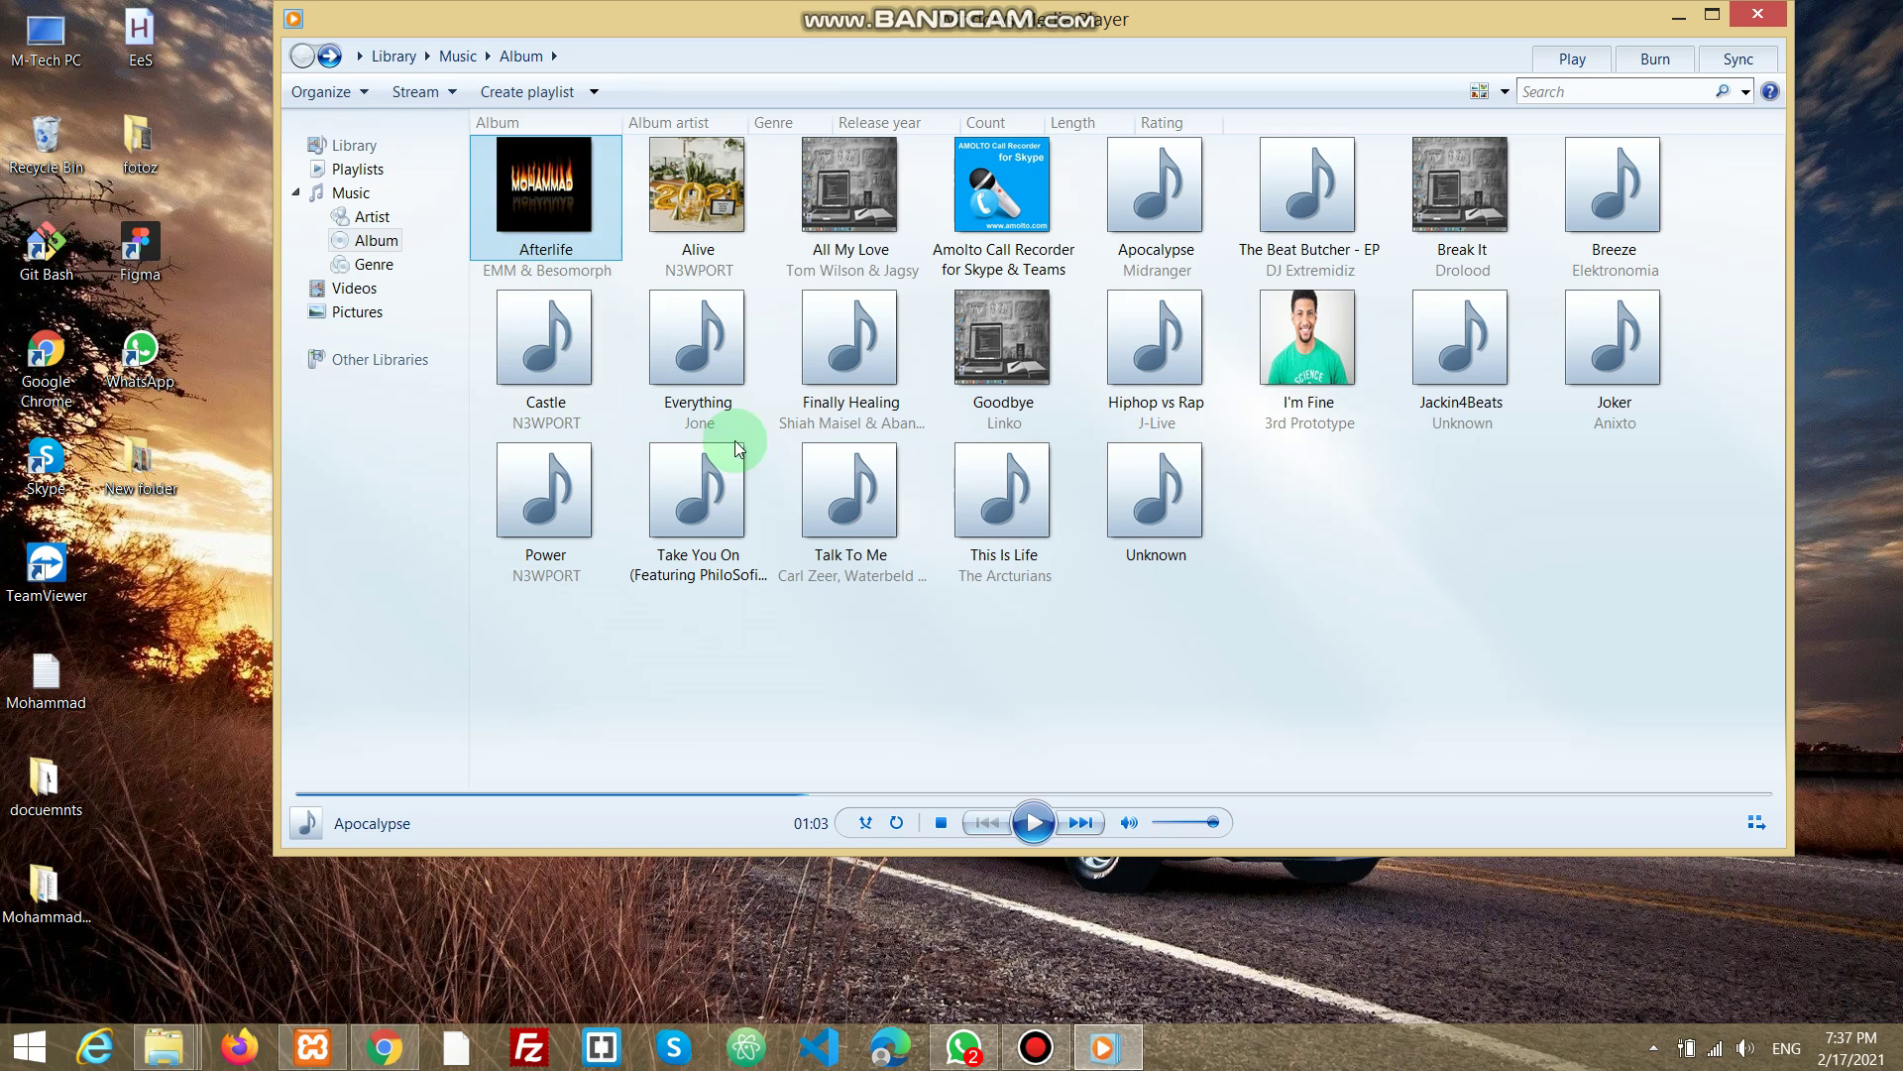
pyautogui.doubleClick(489, 241)
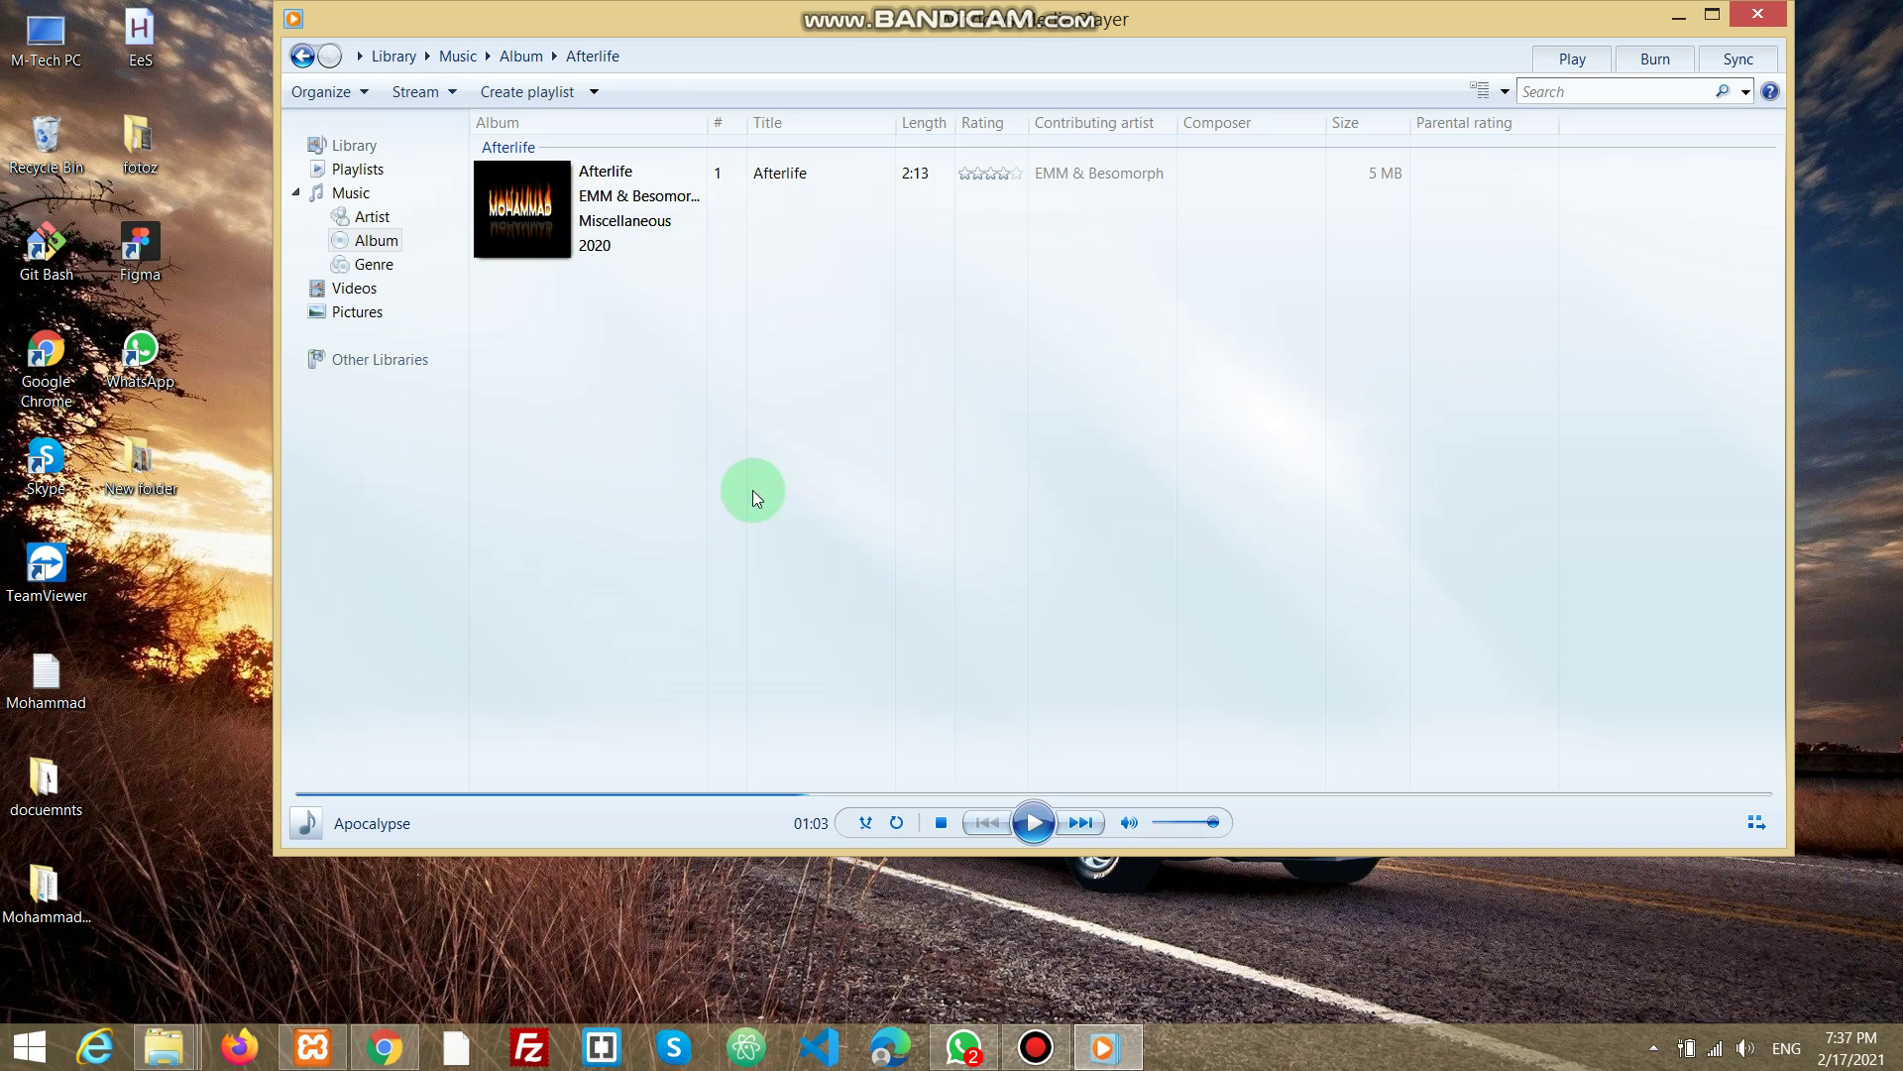
pyautogui.doubleClick(555, 234)
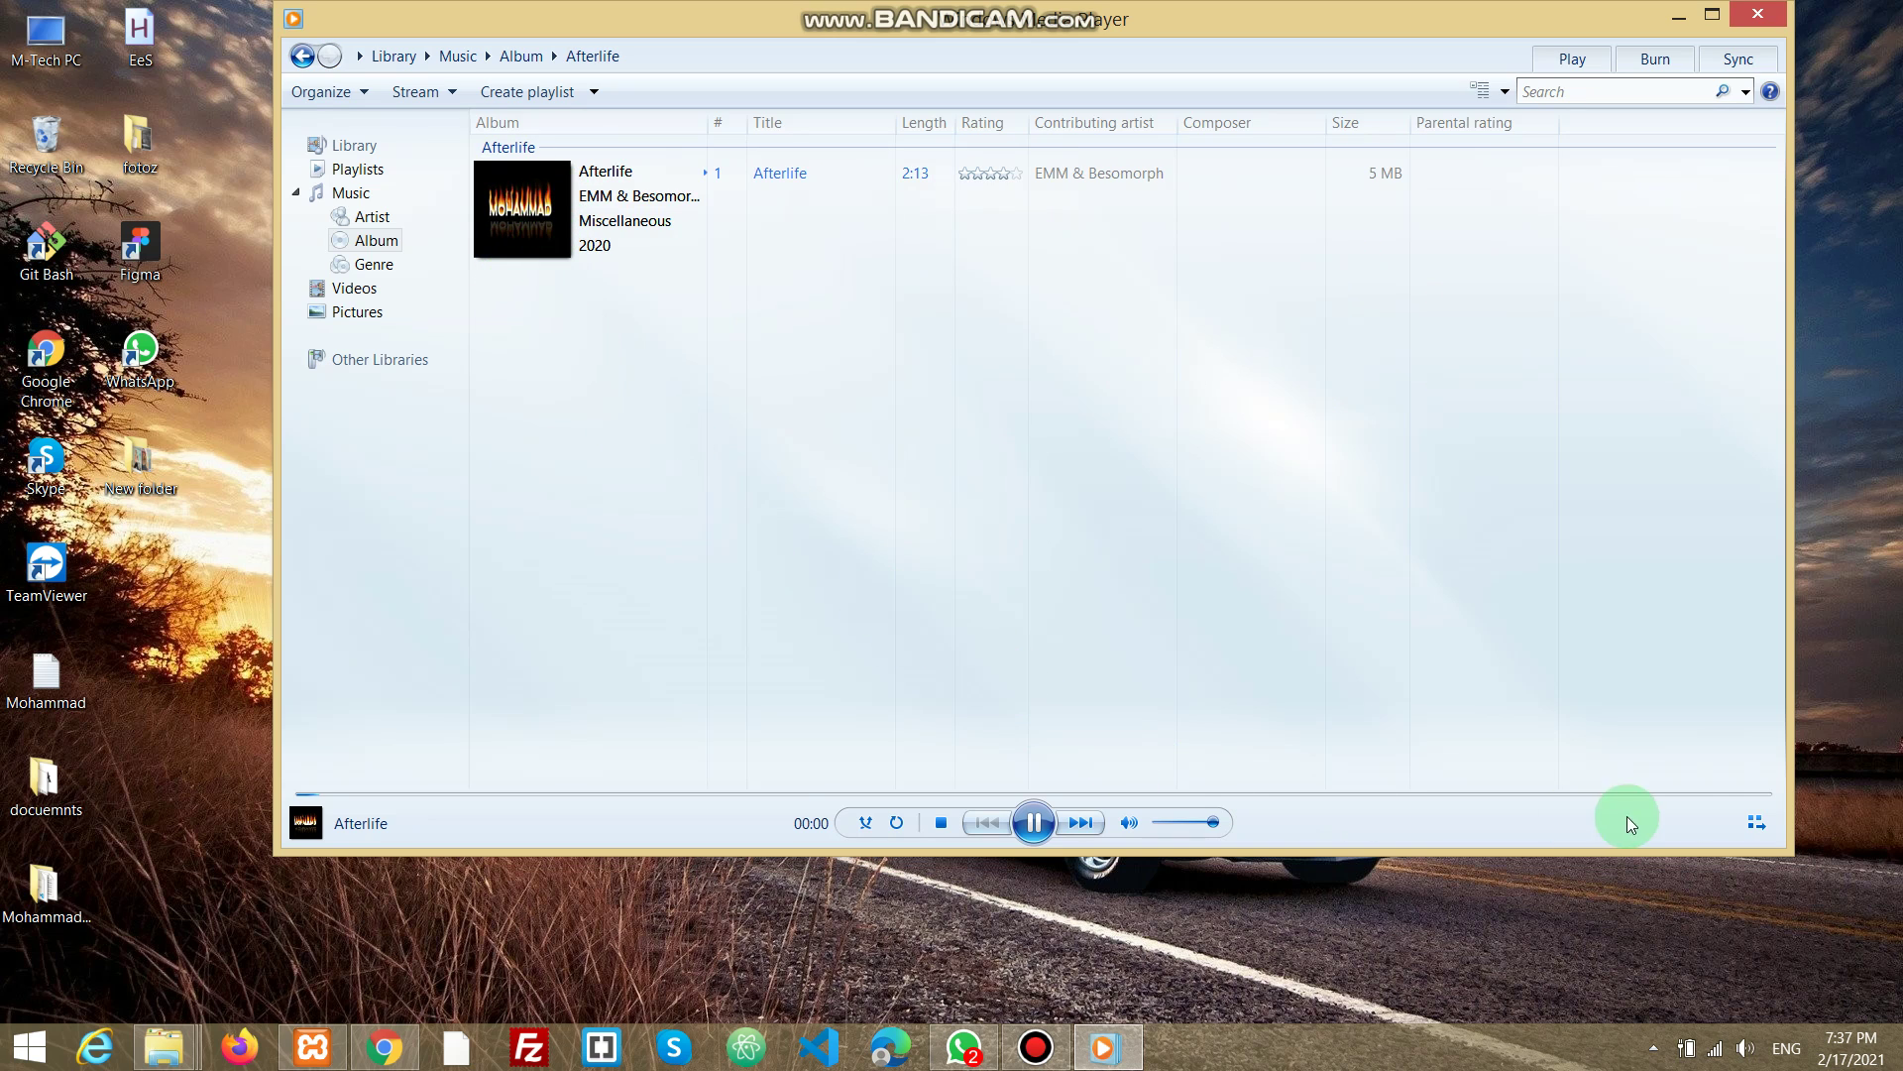
# Show Afterlife in a maximized Now Playing window and skip ahead to about 14 seconds
pyautogui.click(1757, 825)
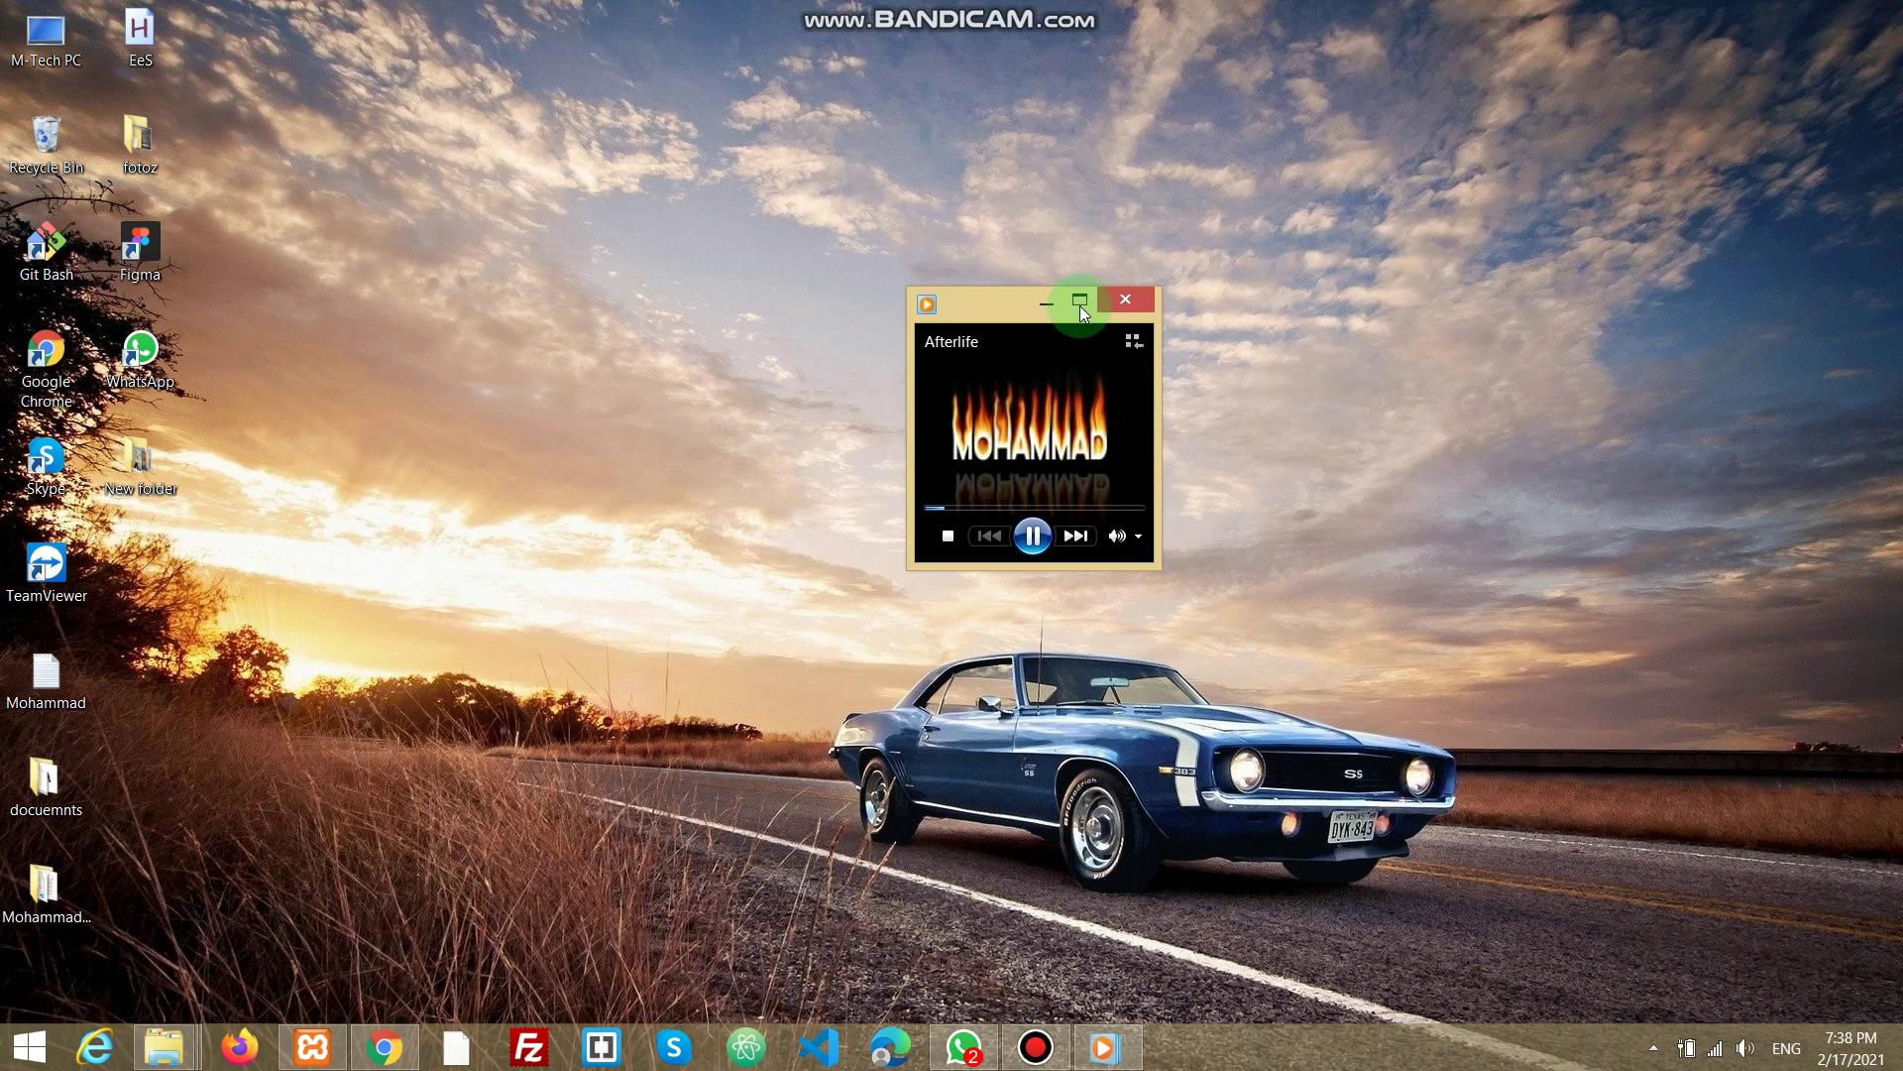
pyautogui.click(1080, 299)
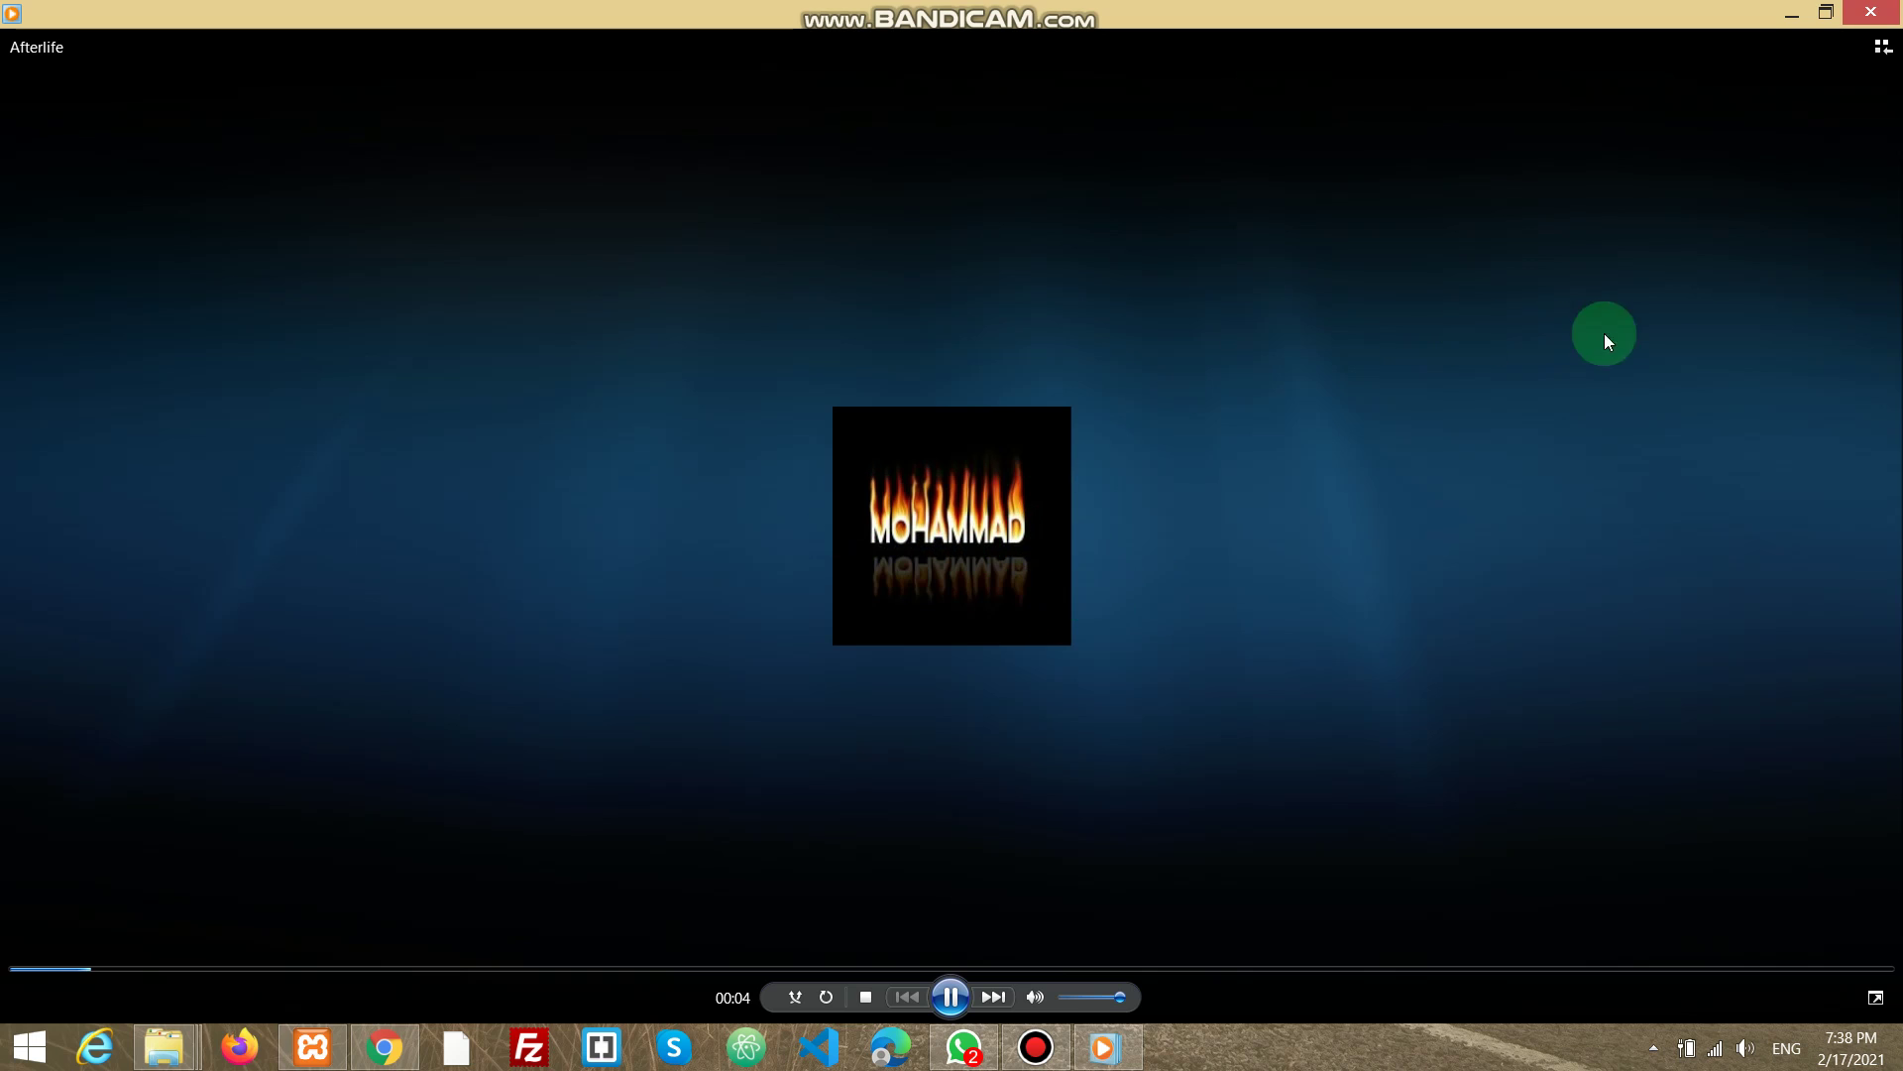
pyautogui.click(218, 969)
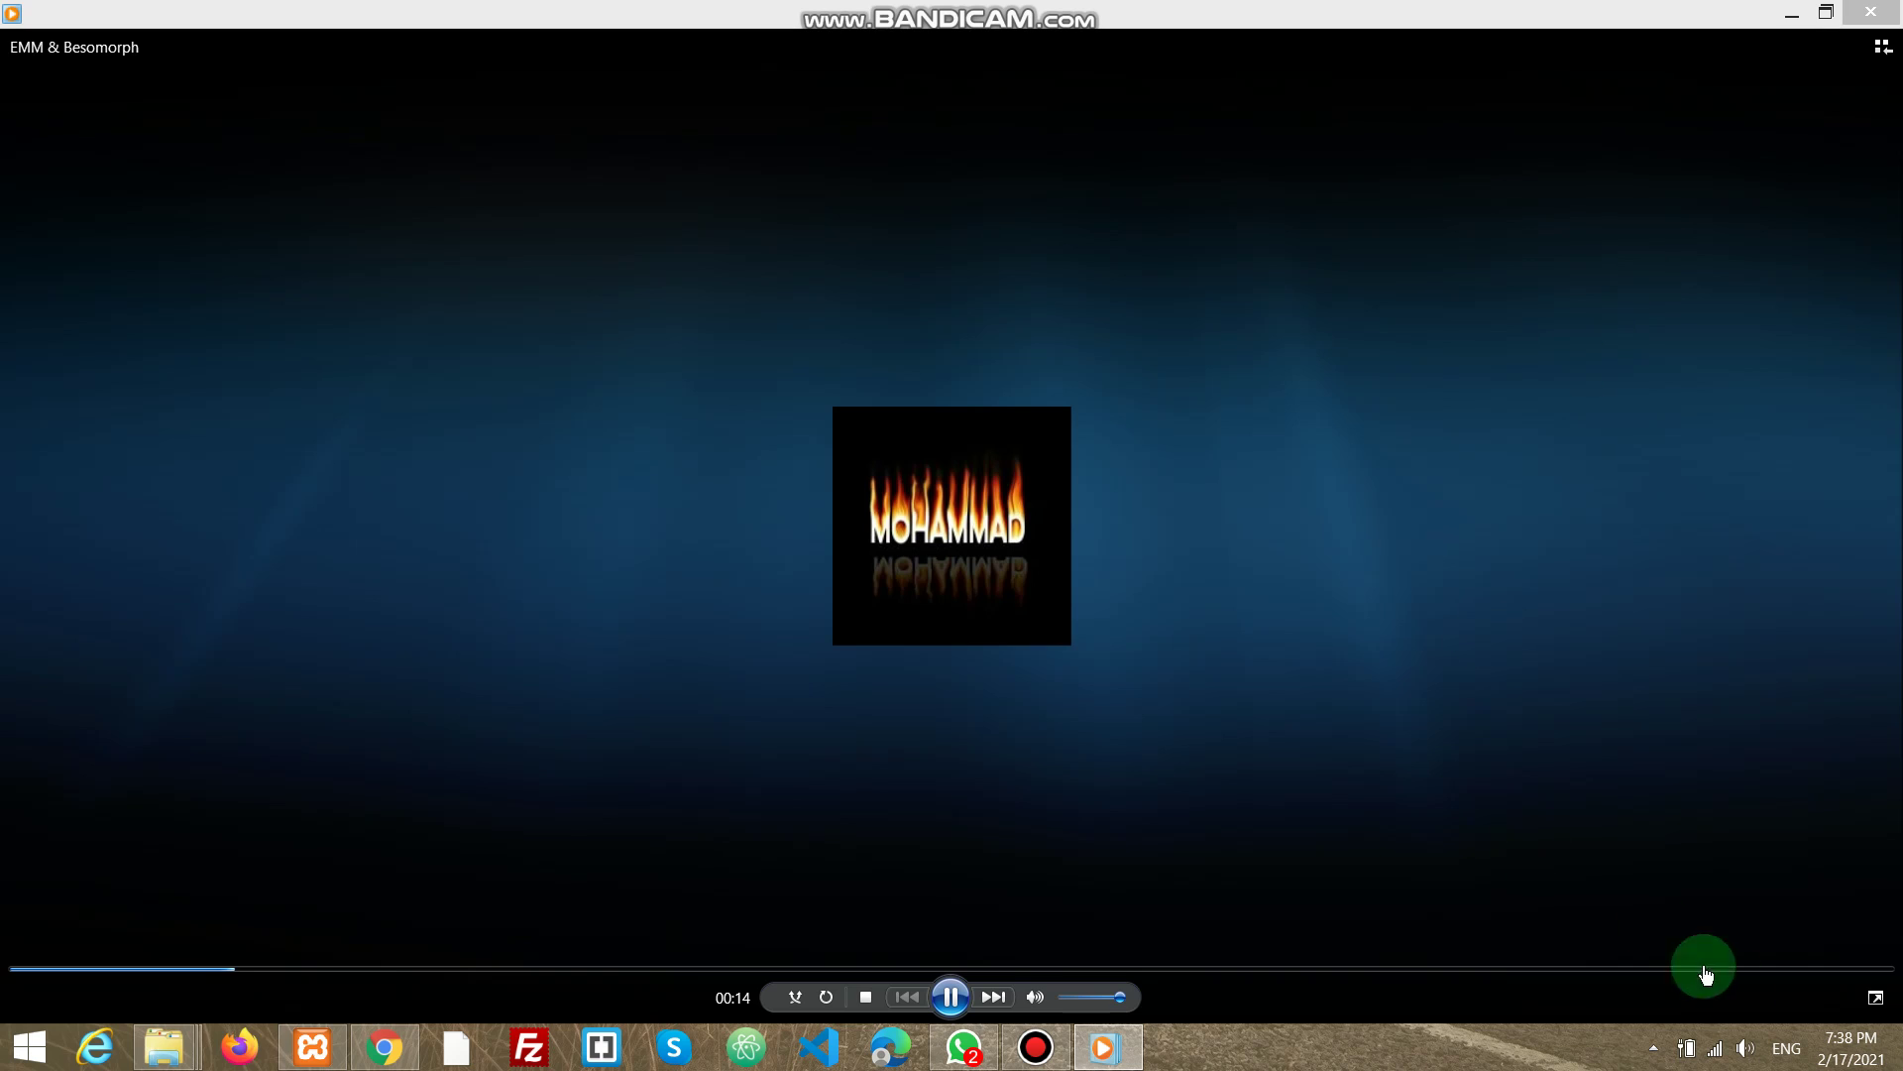
# View Afterlife in full screen, return to the small Now Playing window and pause the song
pyautogui.click(1876, 998)
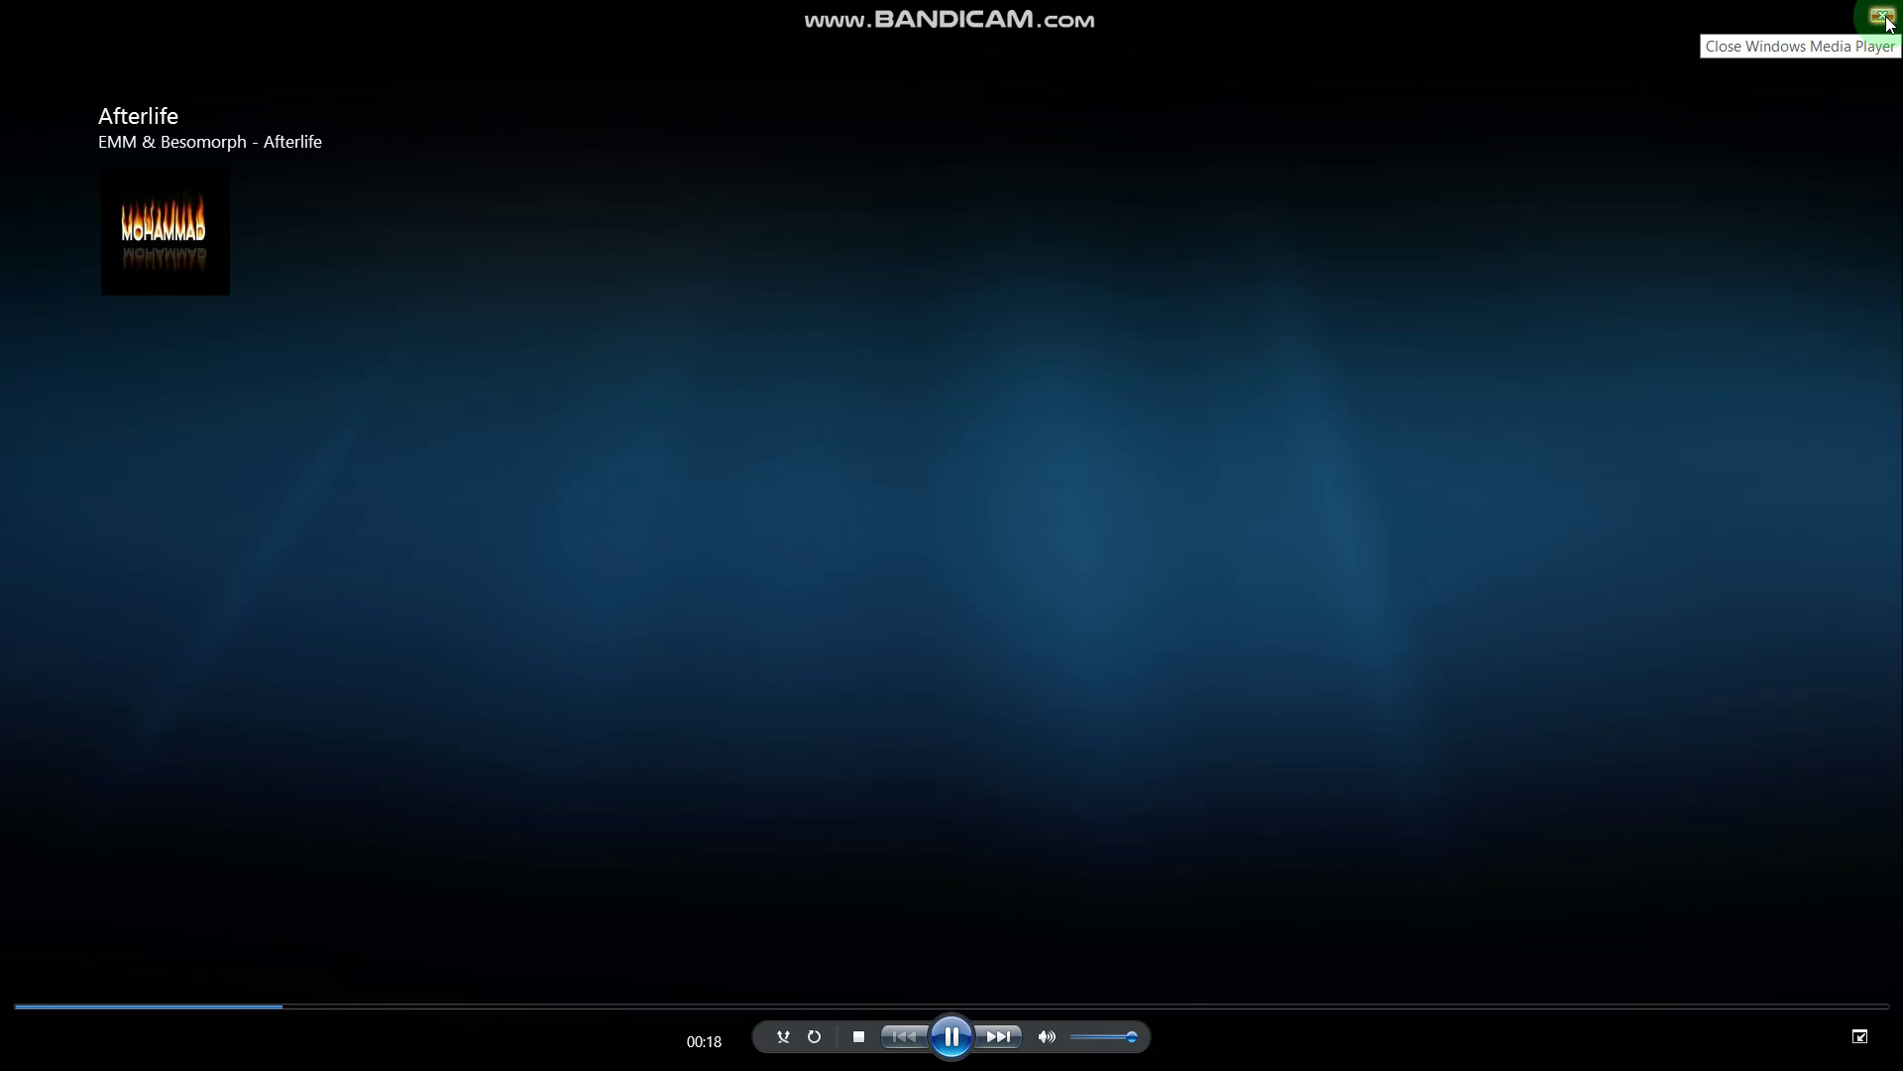
pyautogui.click(1859, 1038)
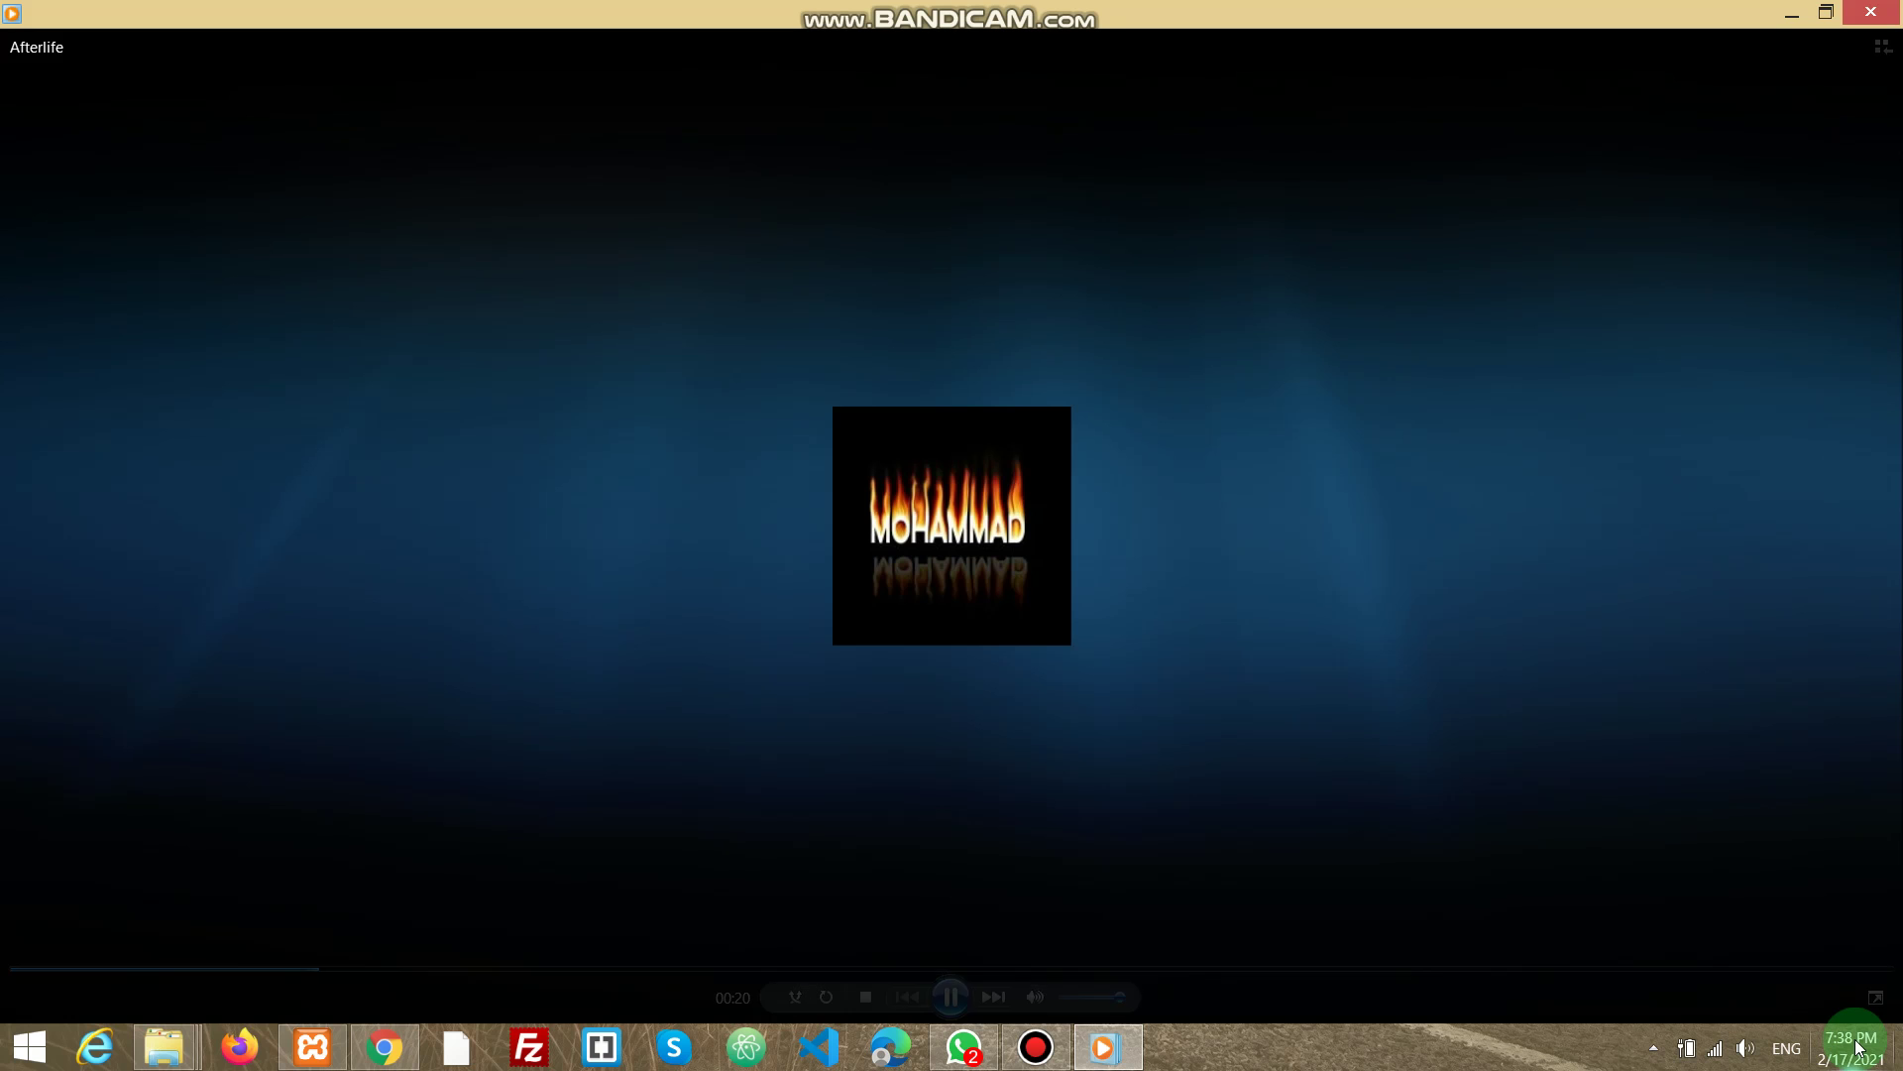
pyautogui.doubleClick(1701, 13)
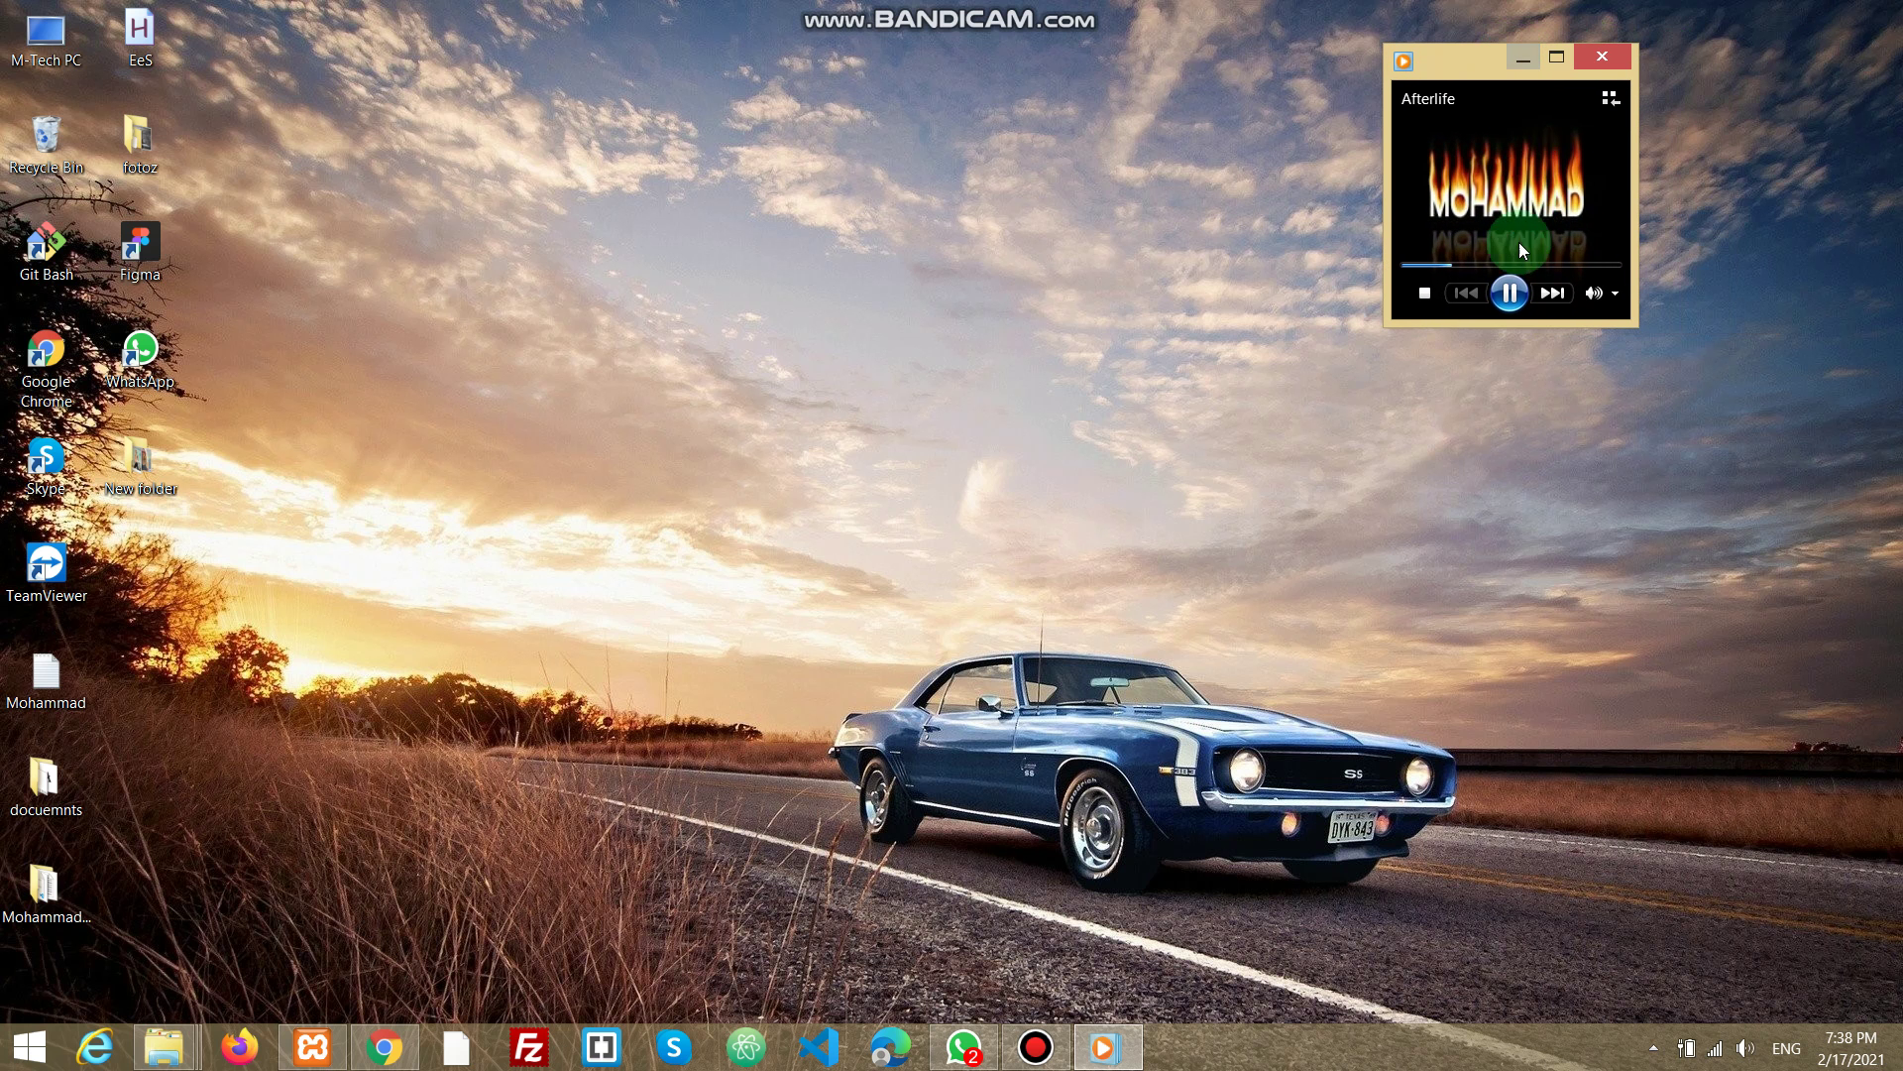
pyautogui.click(1509, 292)
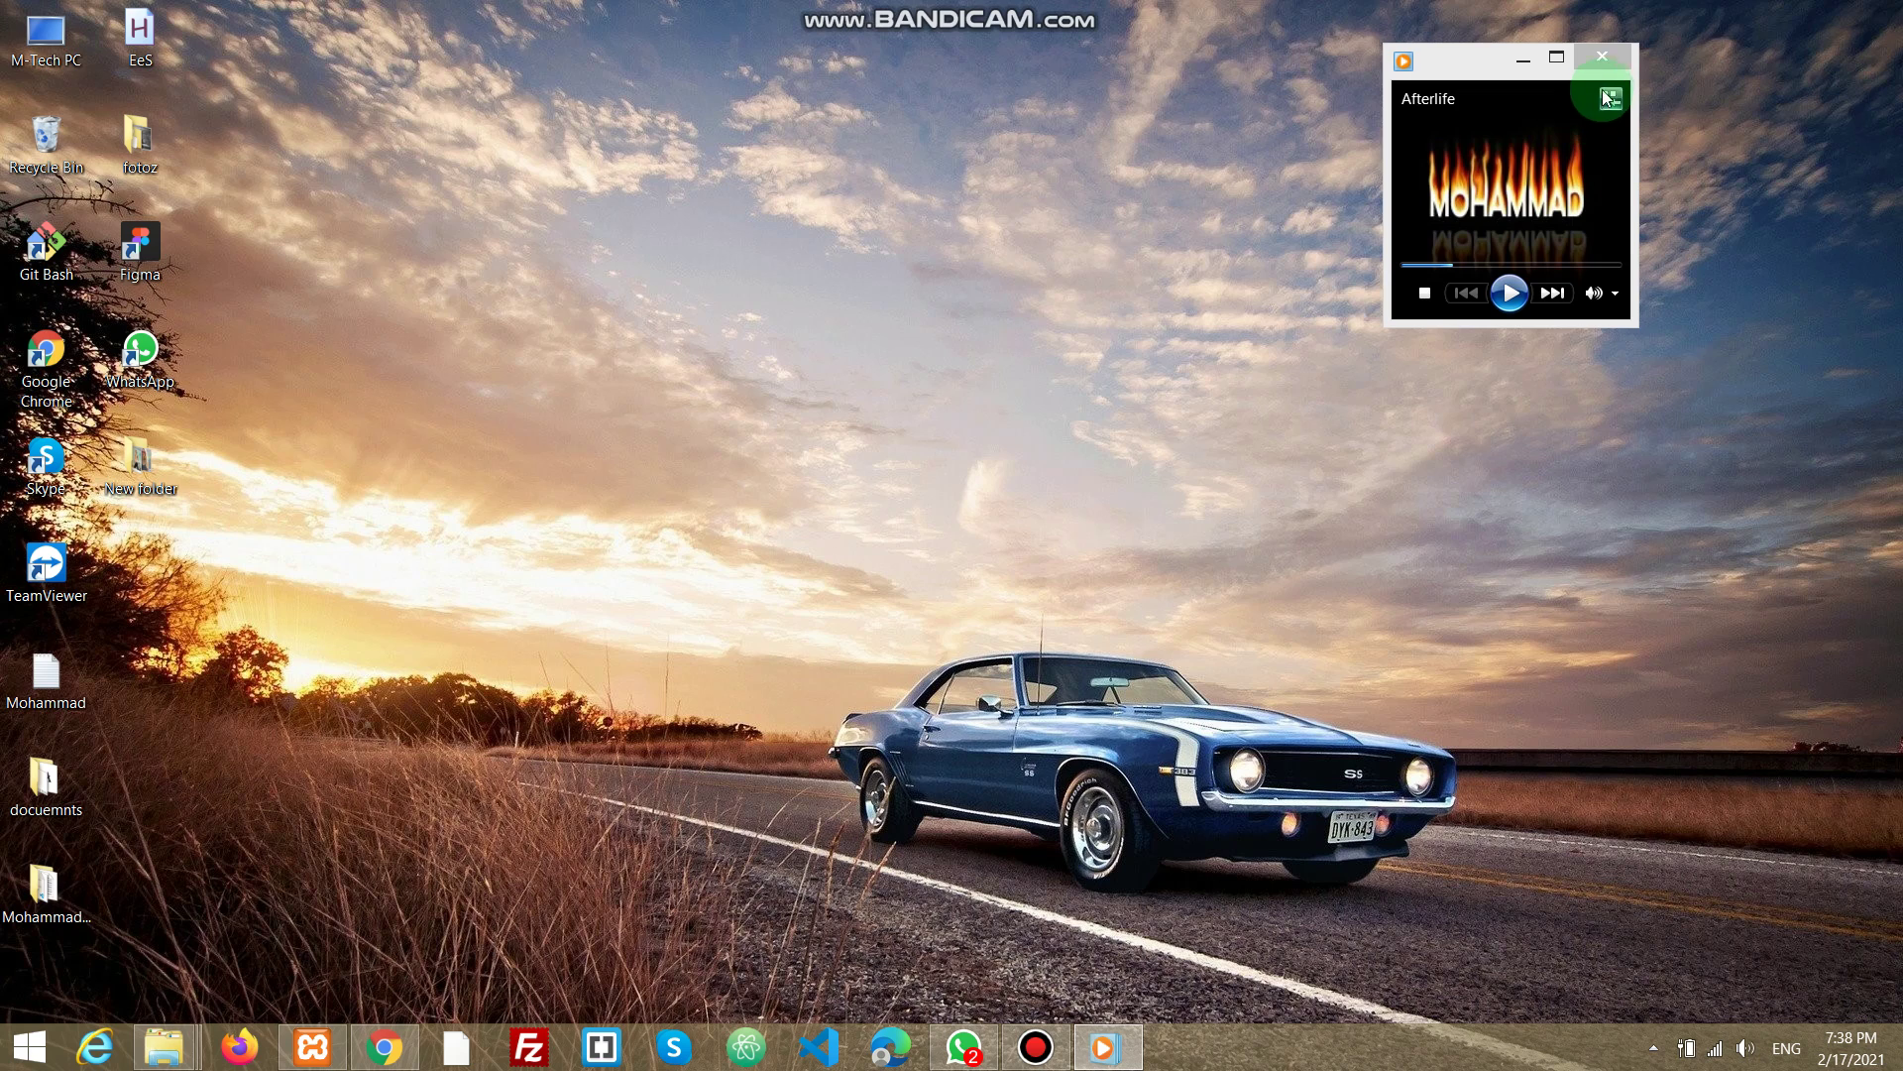
# Close the Now Playing window and refresh the desktop
pyautogui.click(1602, 57)
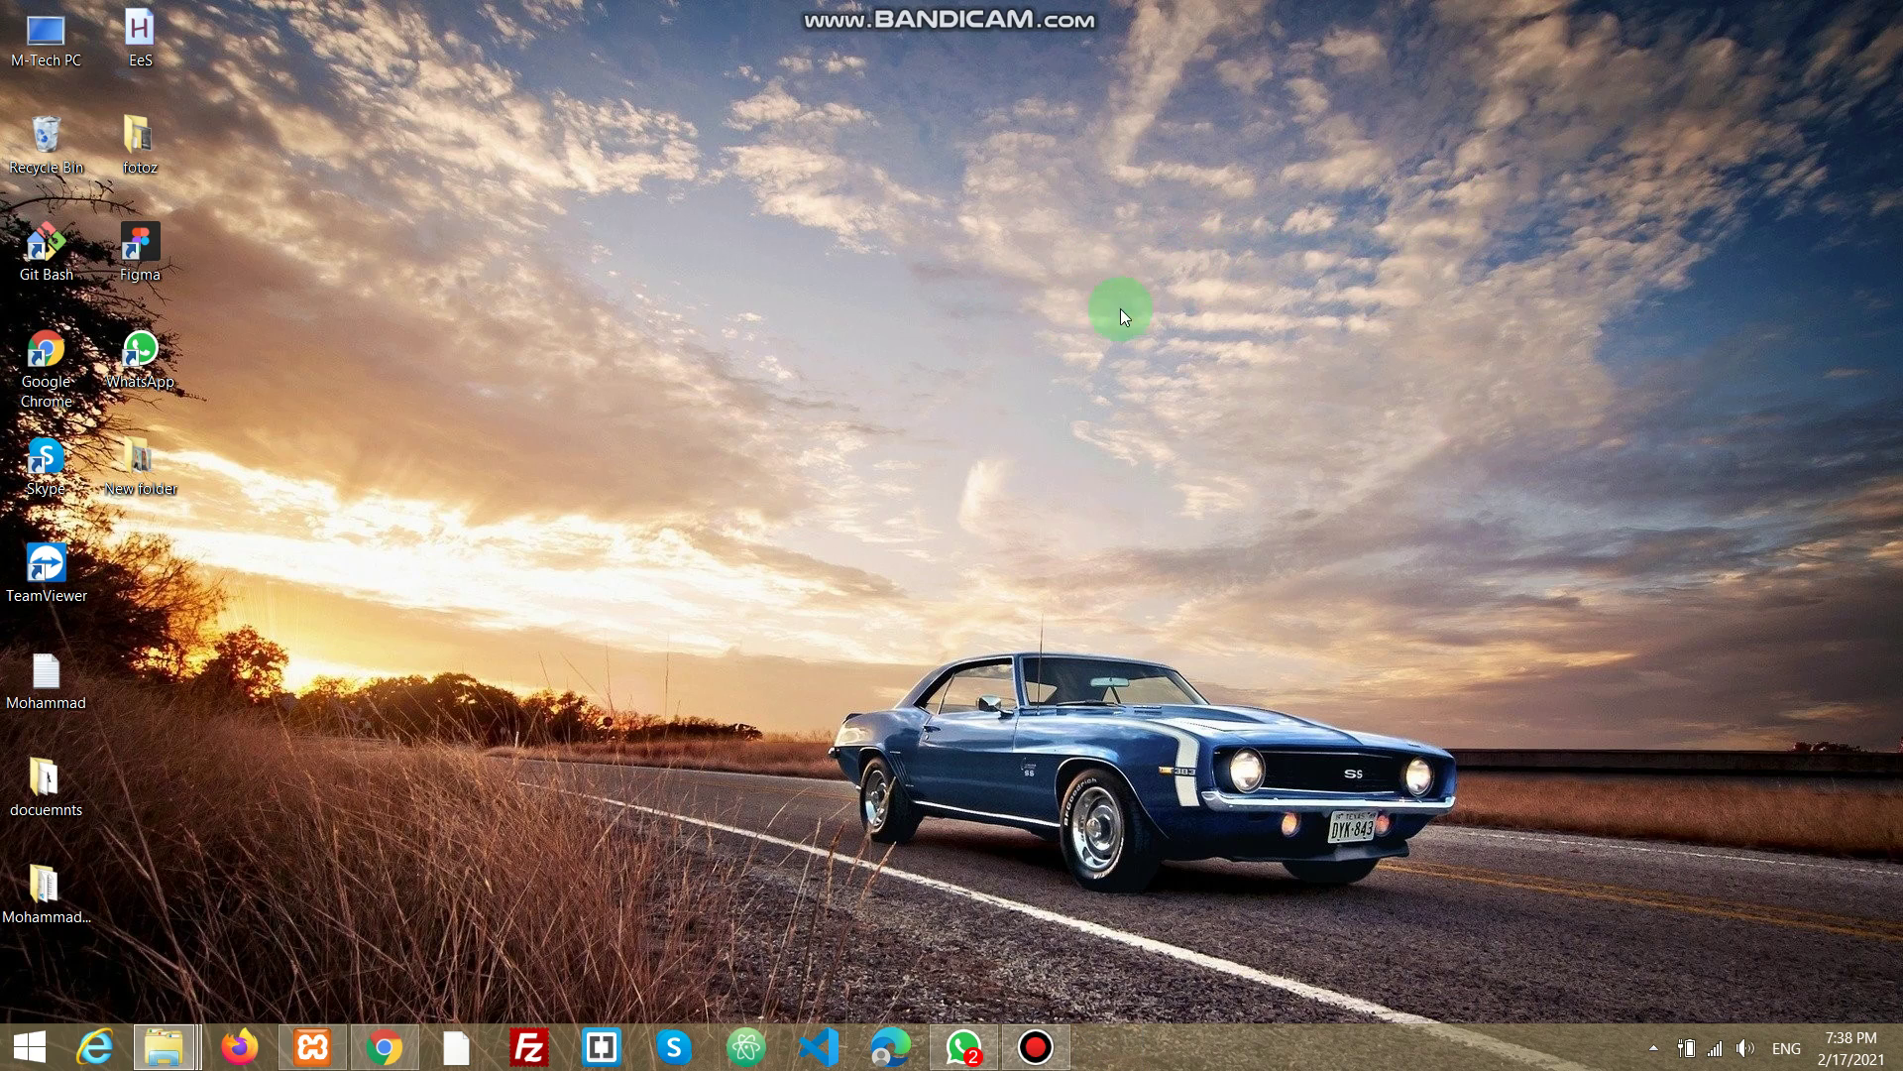
pyautogui.rightClick(993, 321)
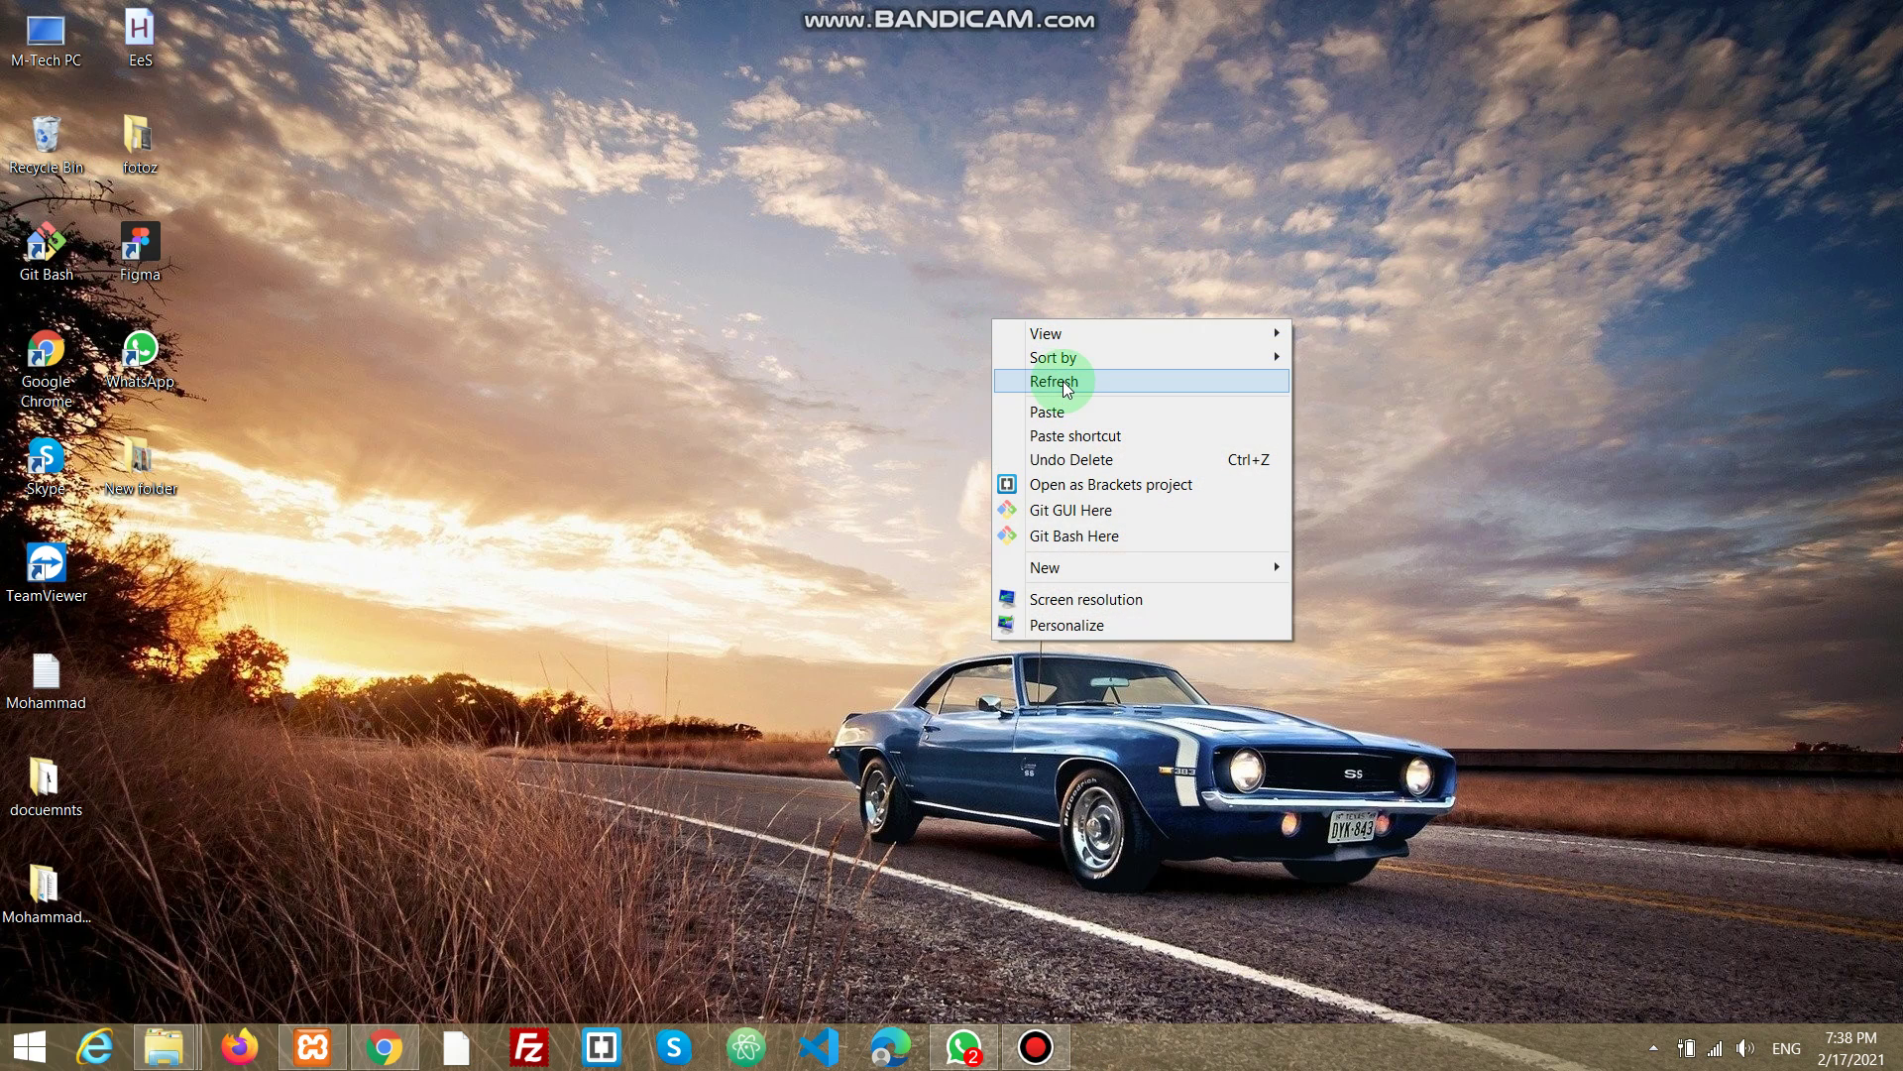
pyautogui.click(1056, 381)
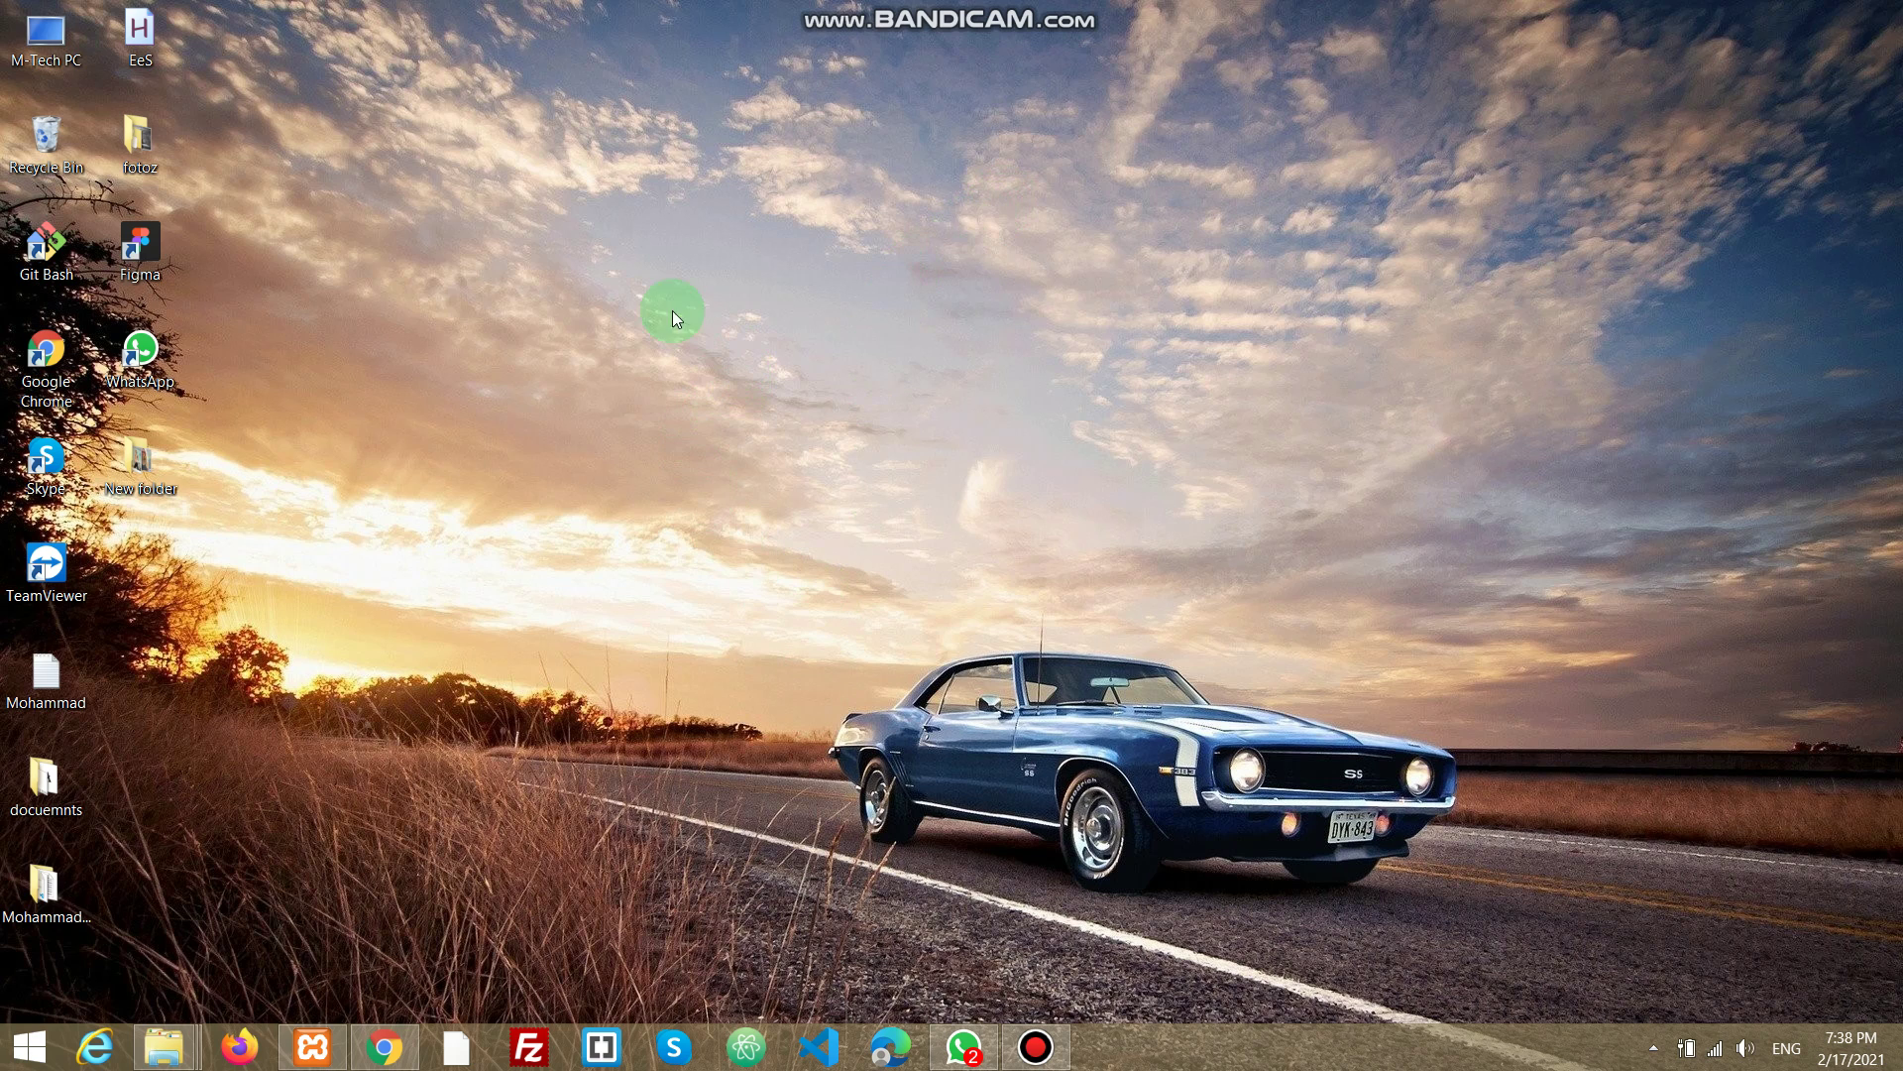
# Create a folder named "empty" in the Pictures folder and open it
pyautogui.doubleClick(24, 54)
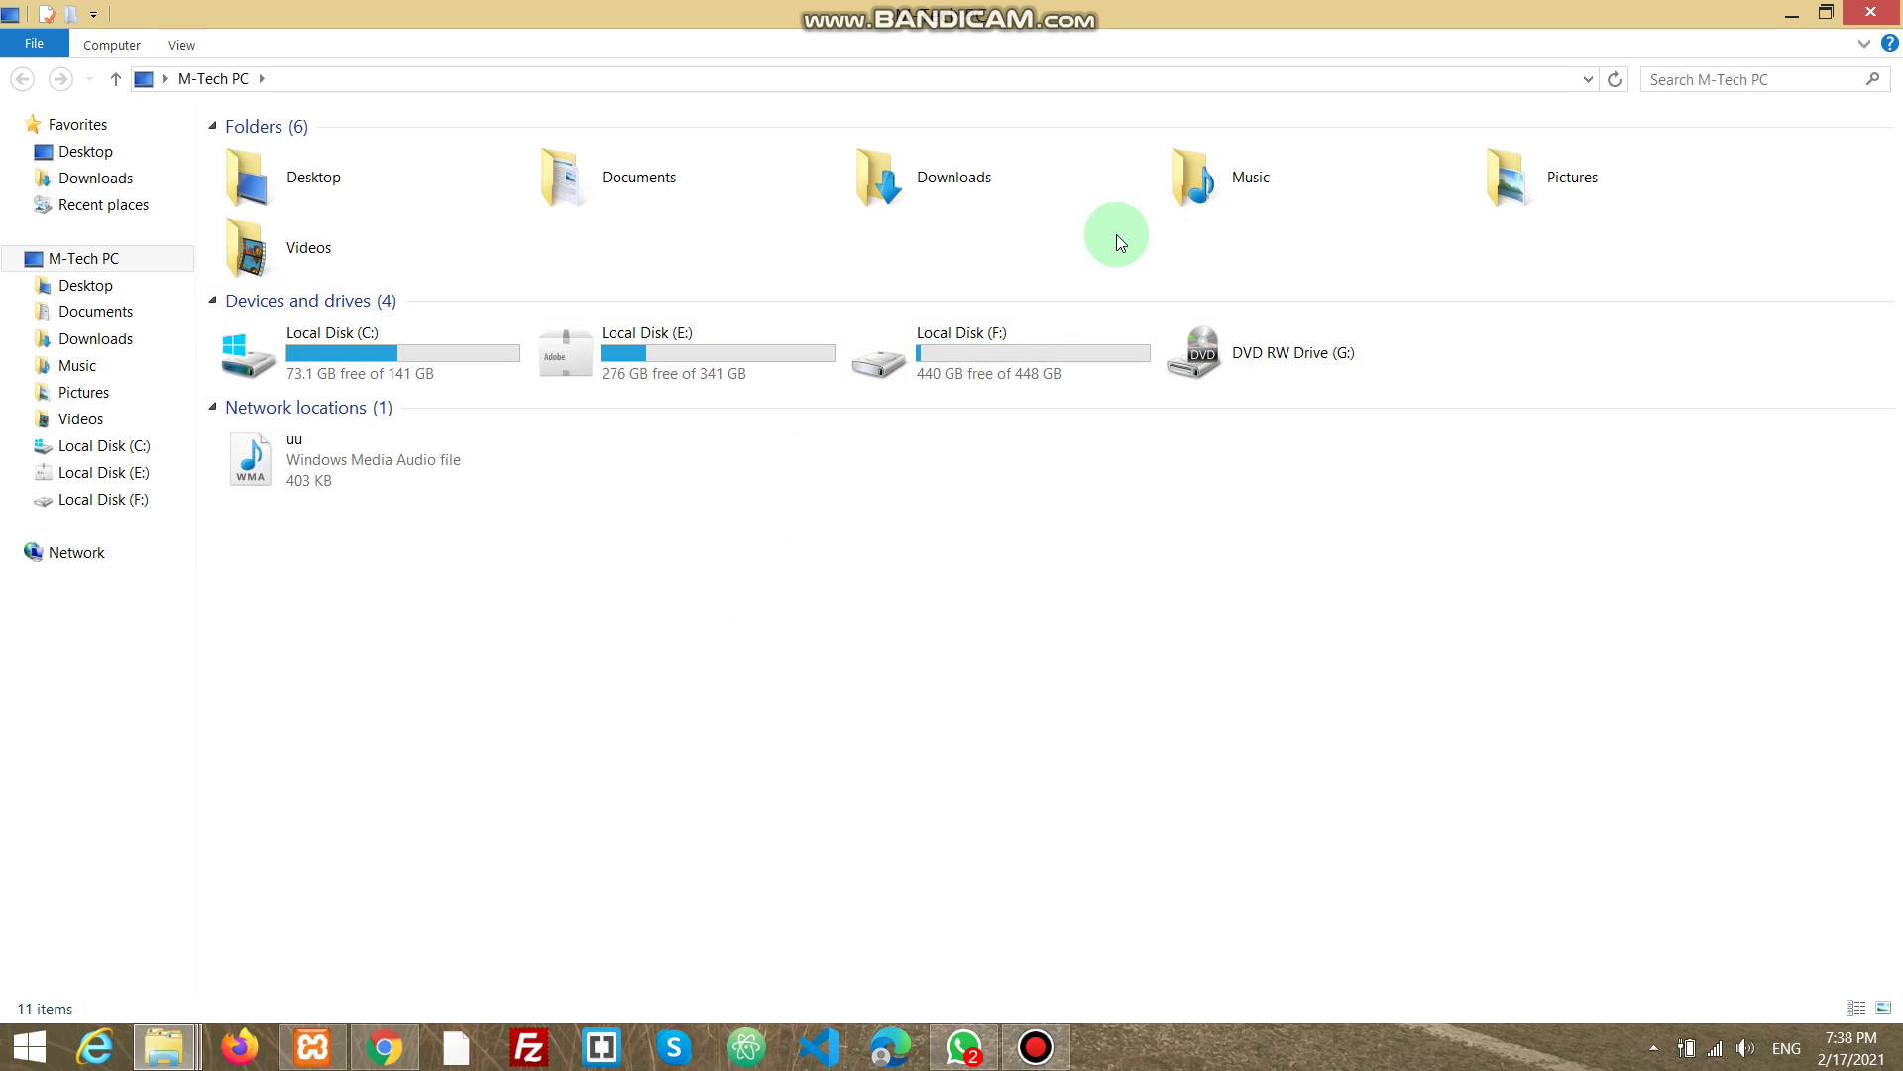
pyautogui.doubleClick(1526, 181)
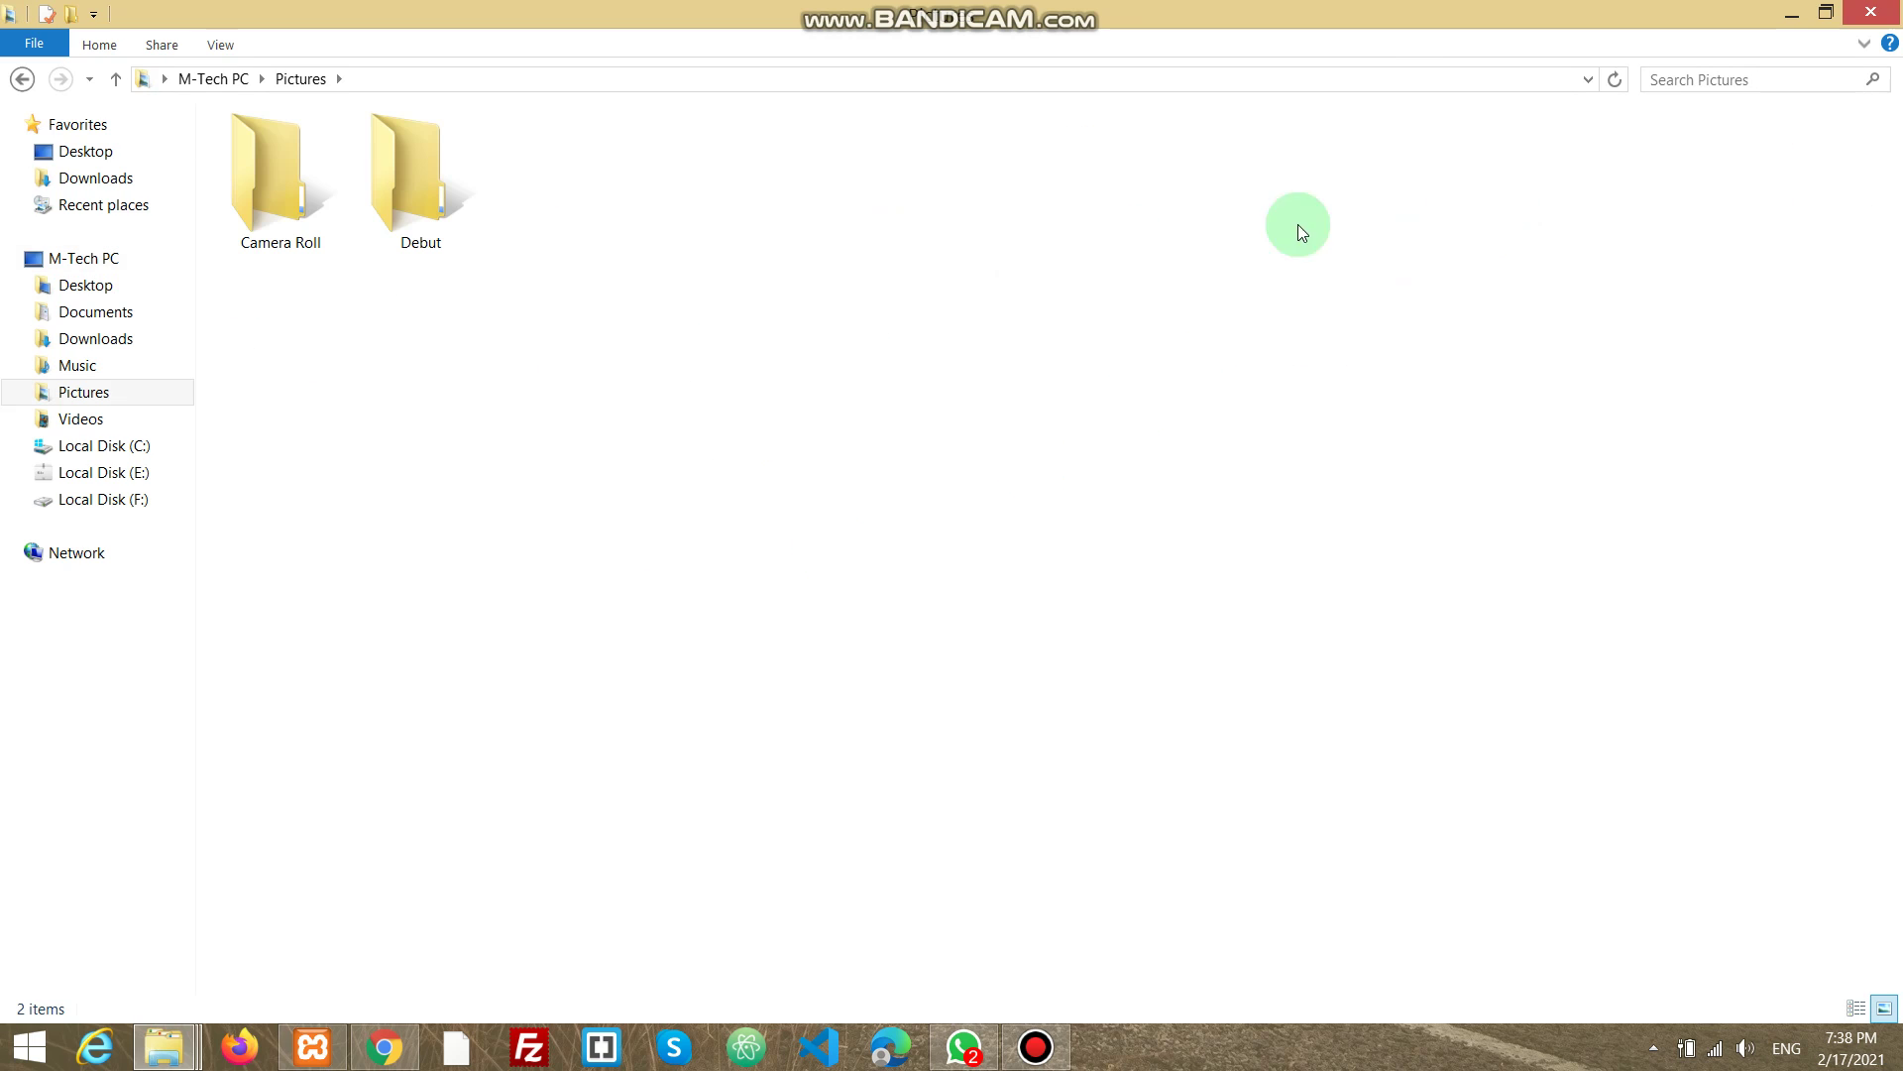
pyautogui.rightClick(717, 235)
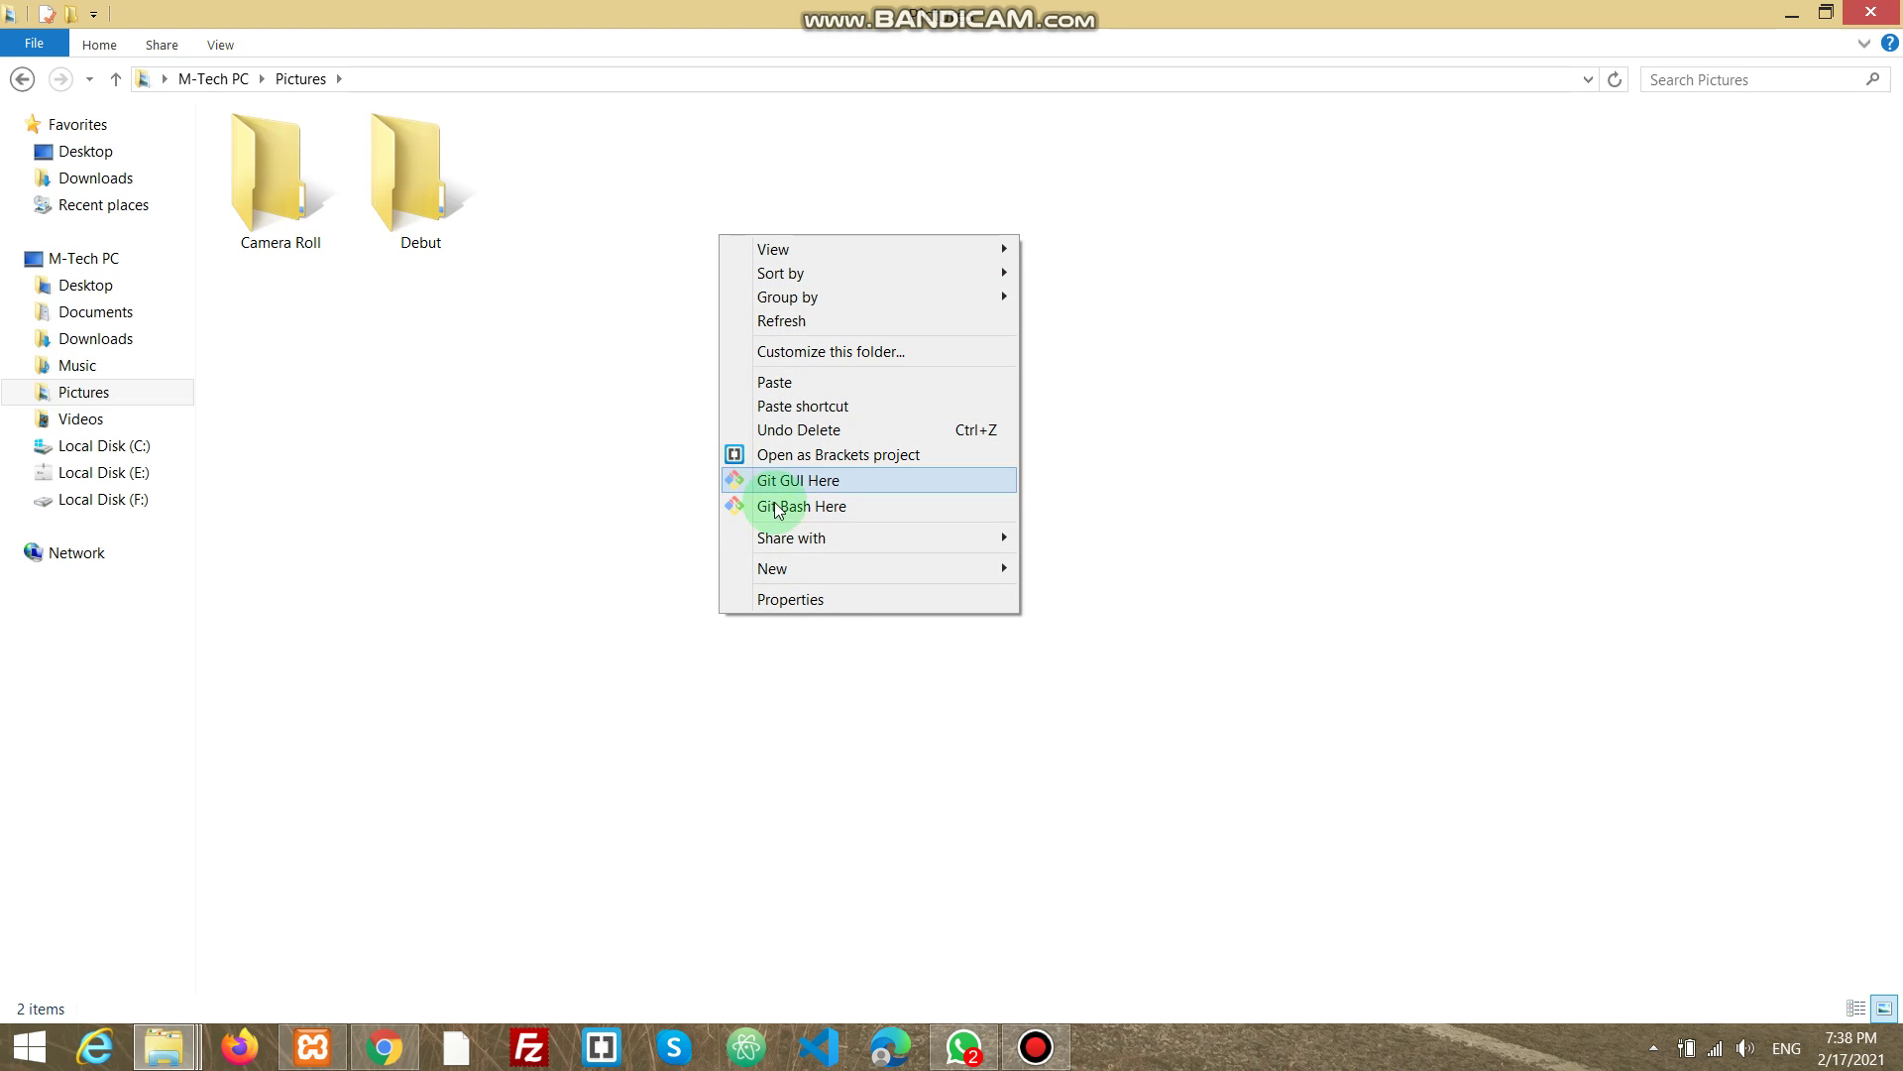
pyautogui.click(644, 306)
pyautogui.rightClick(652, 311)
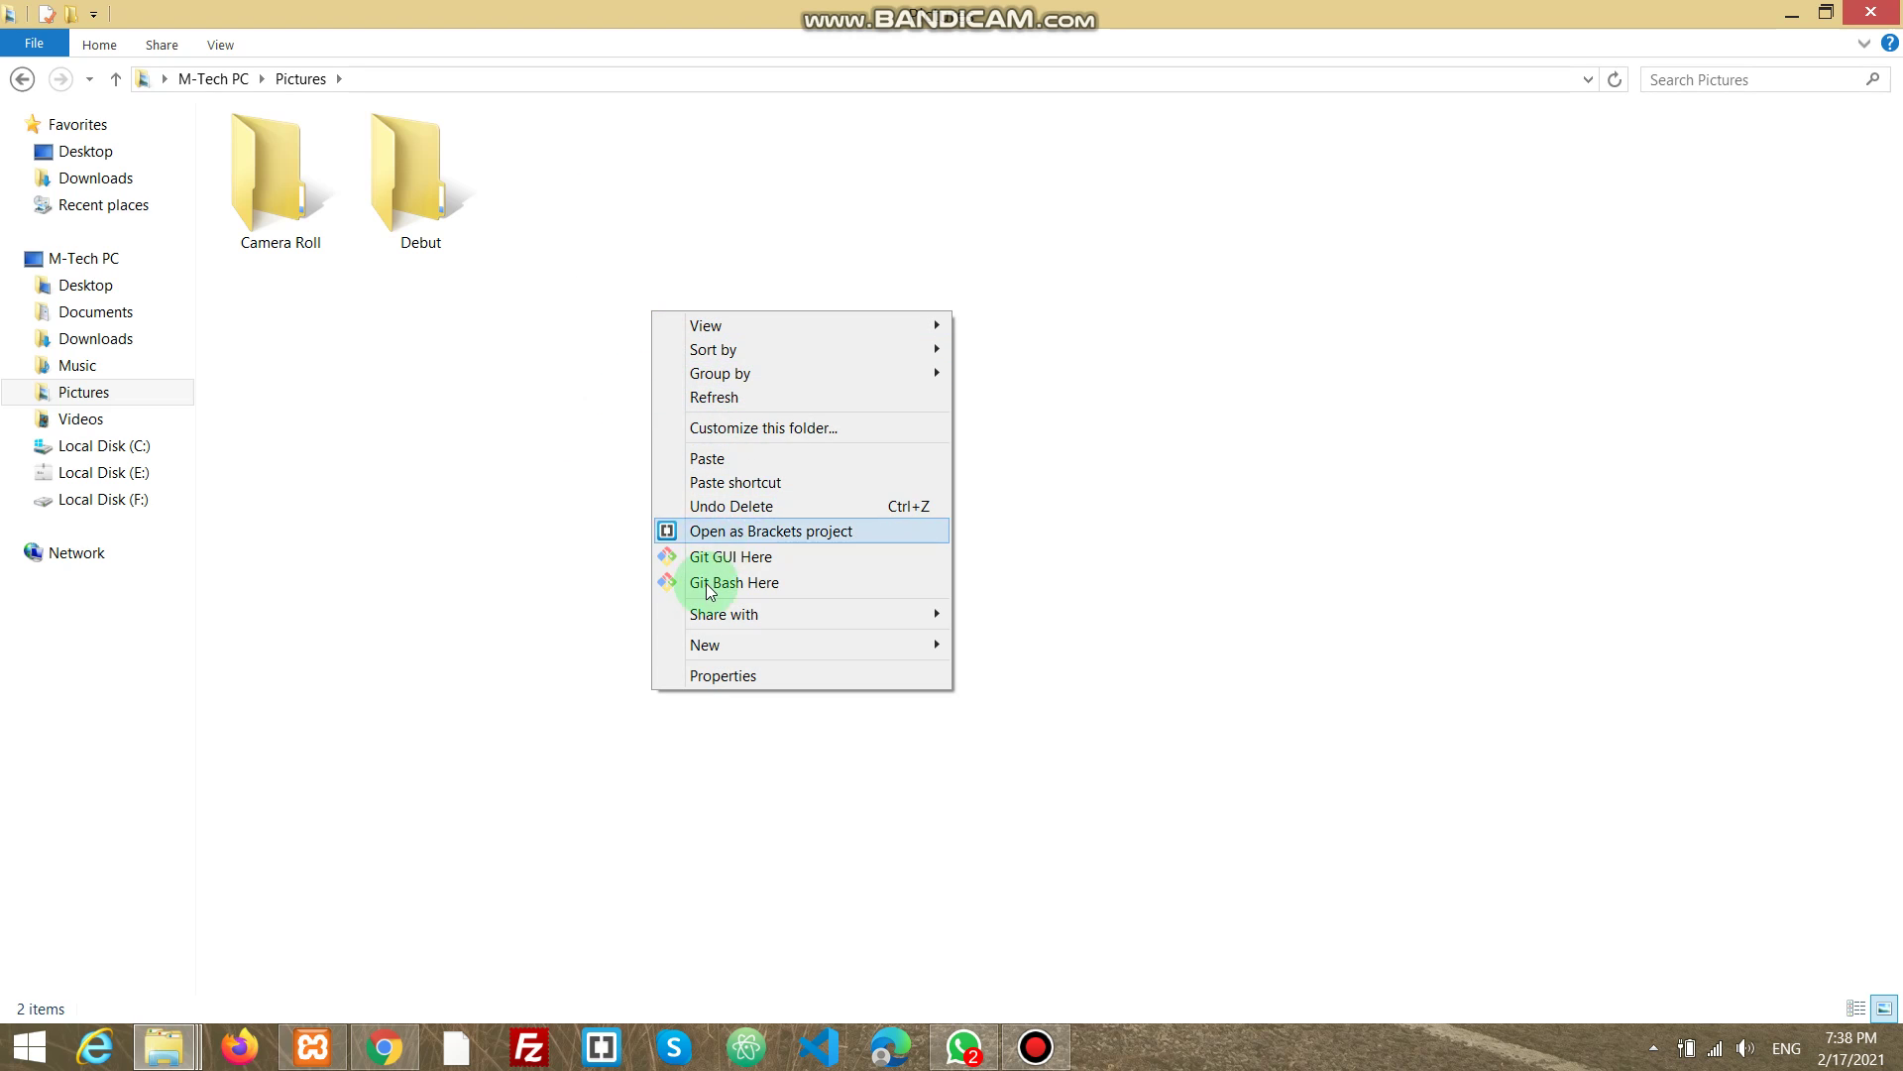
pyautogui.moveTo(741, 649)
pyautogui.click(996, 657)
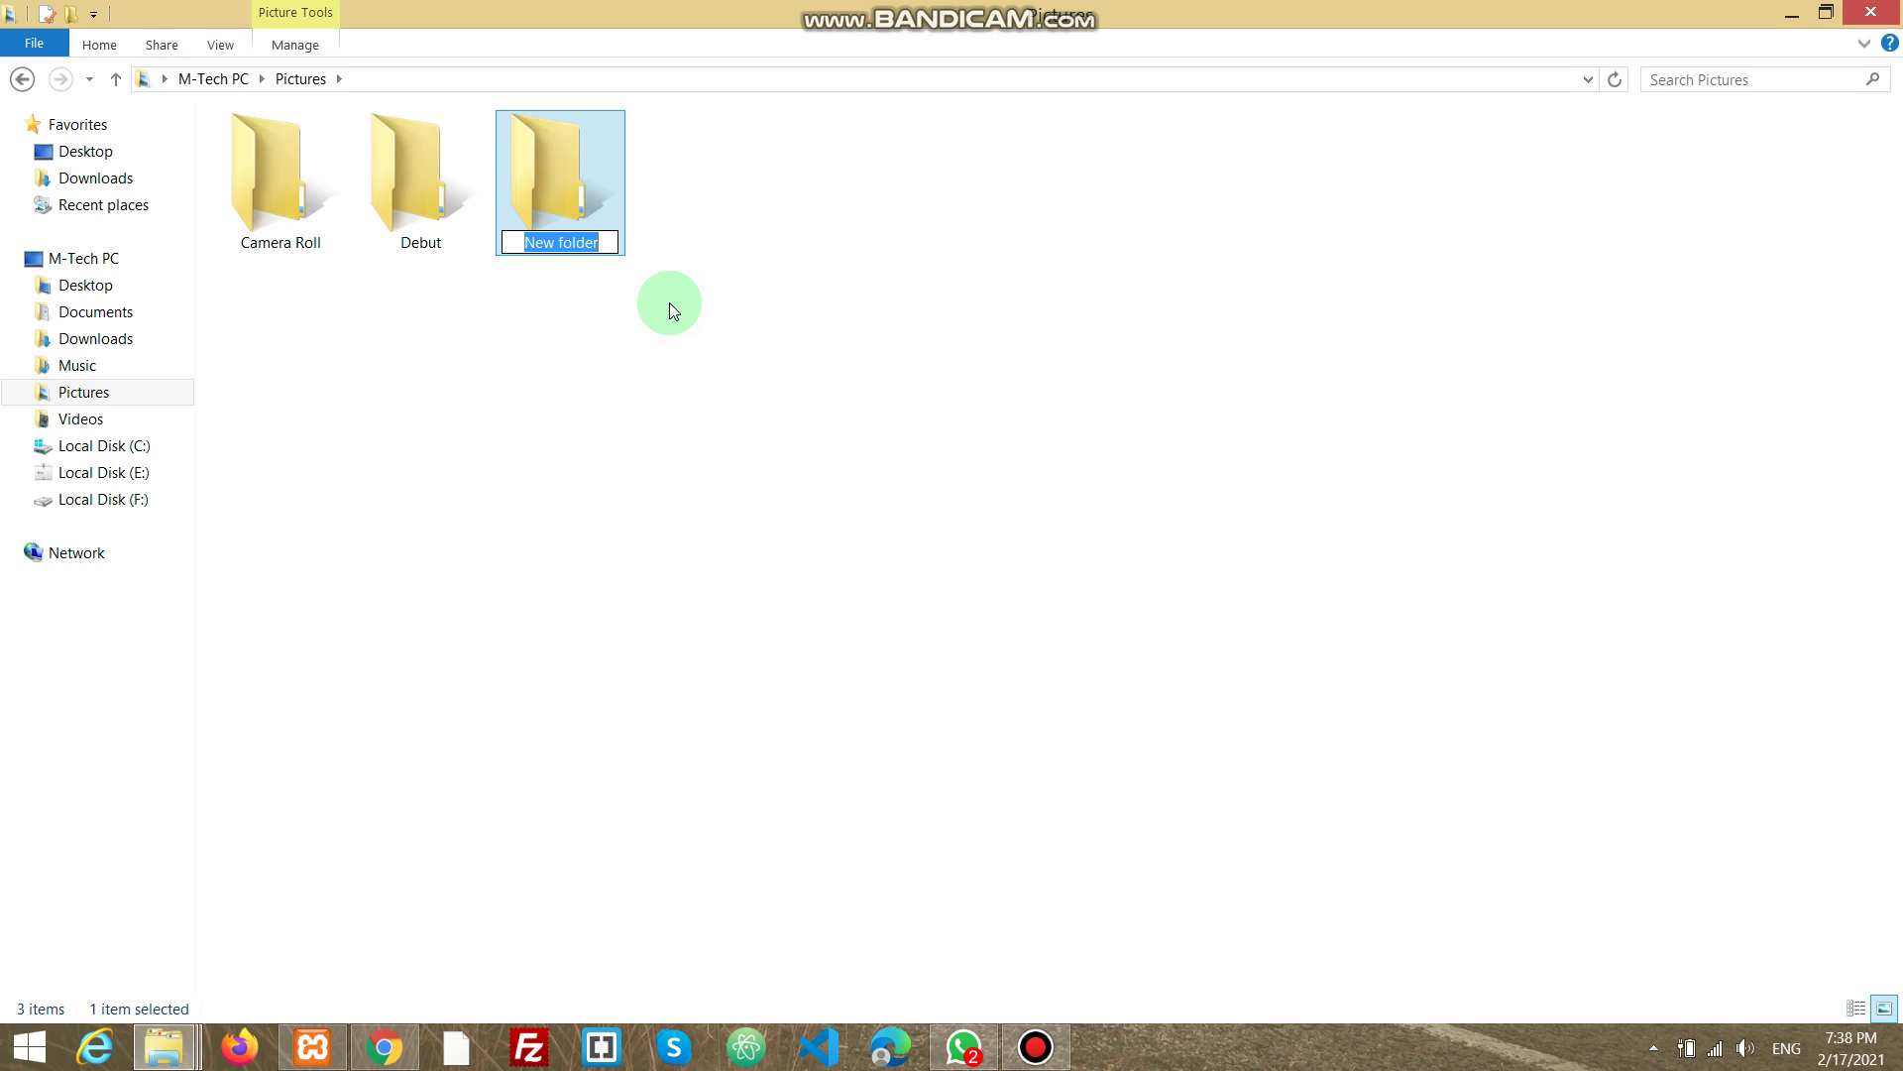
pyautogui.write('empty')
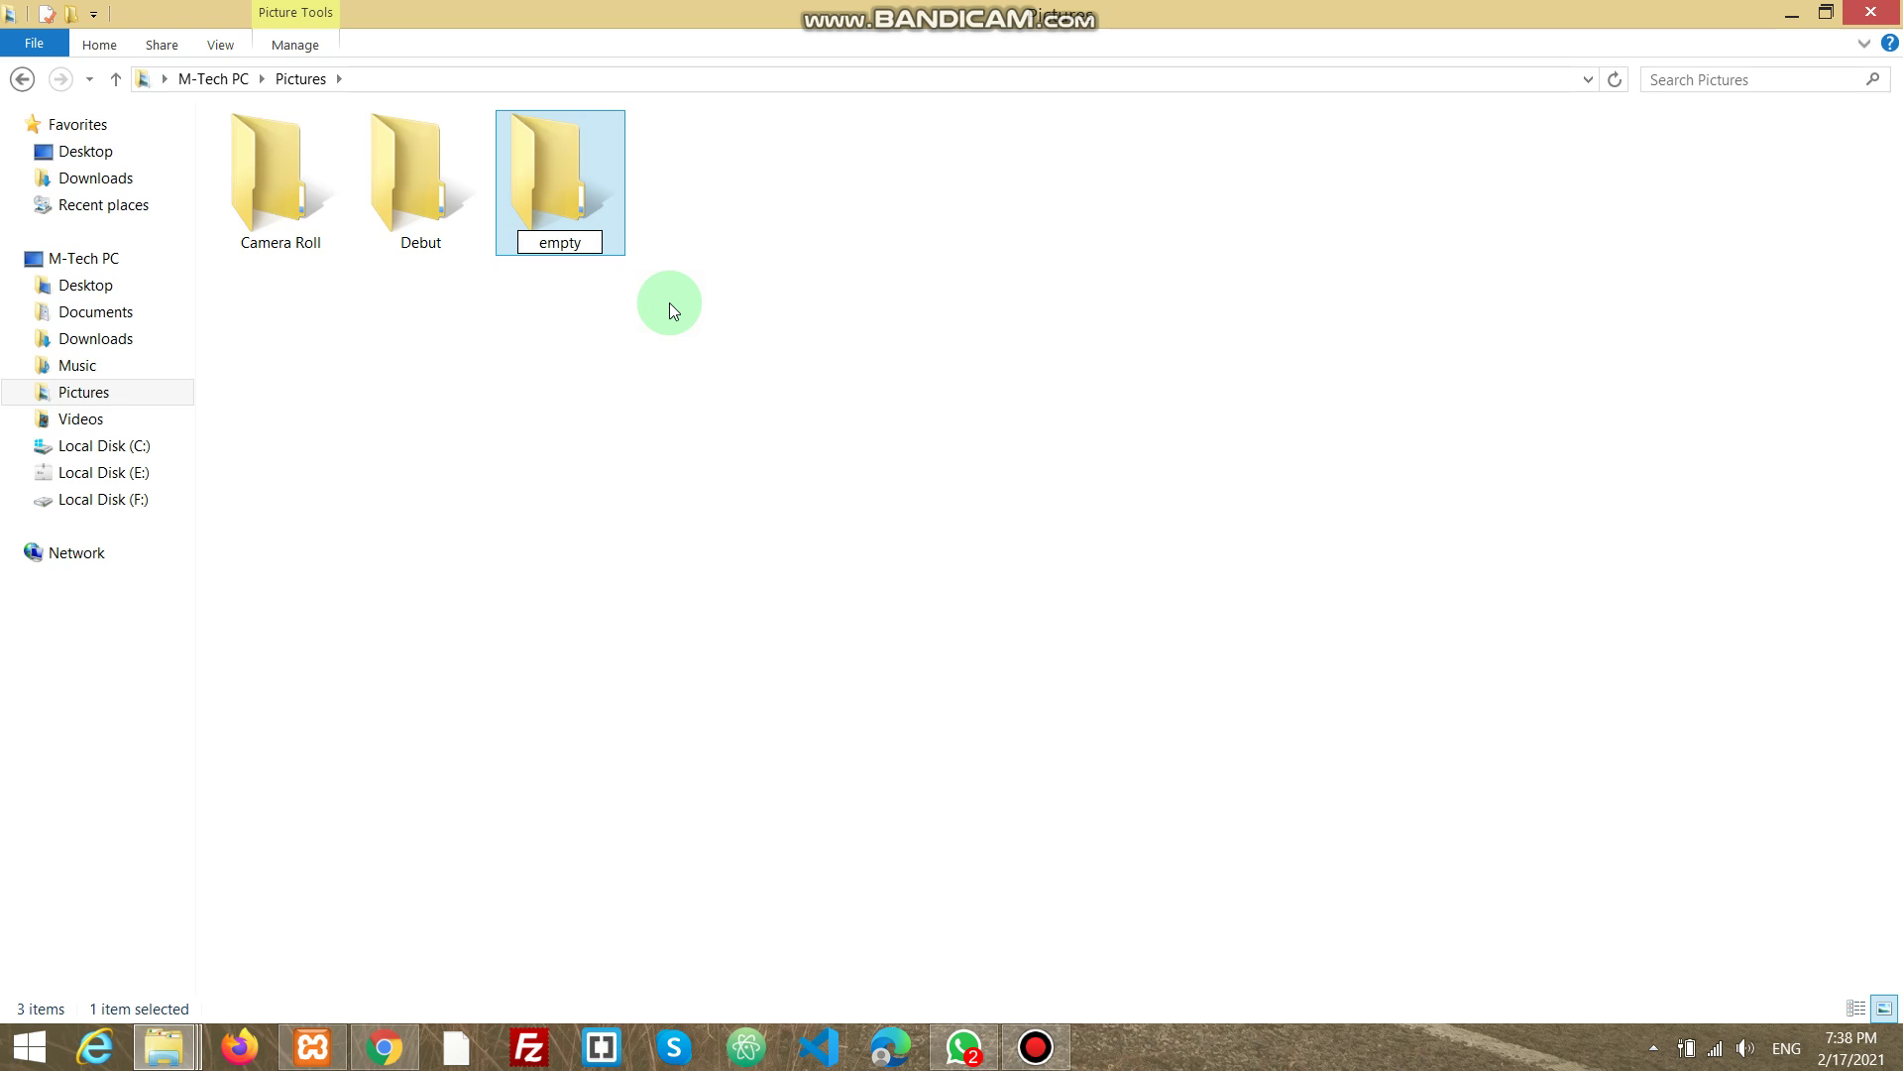
pyautogui.doubleClick(556, 190)
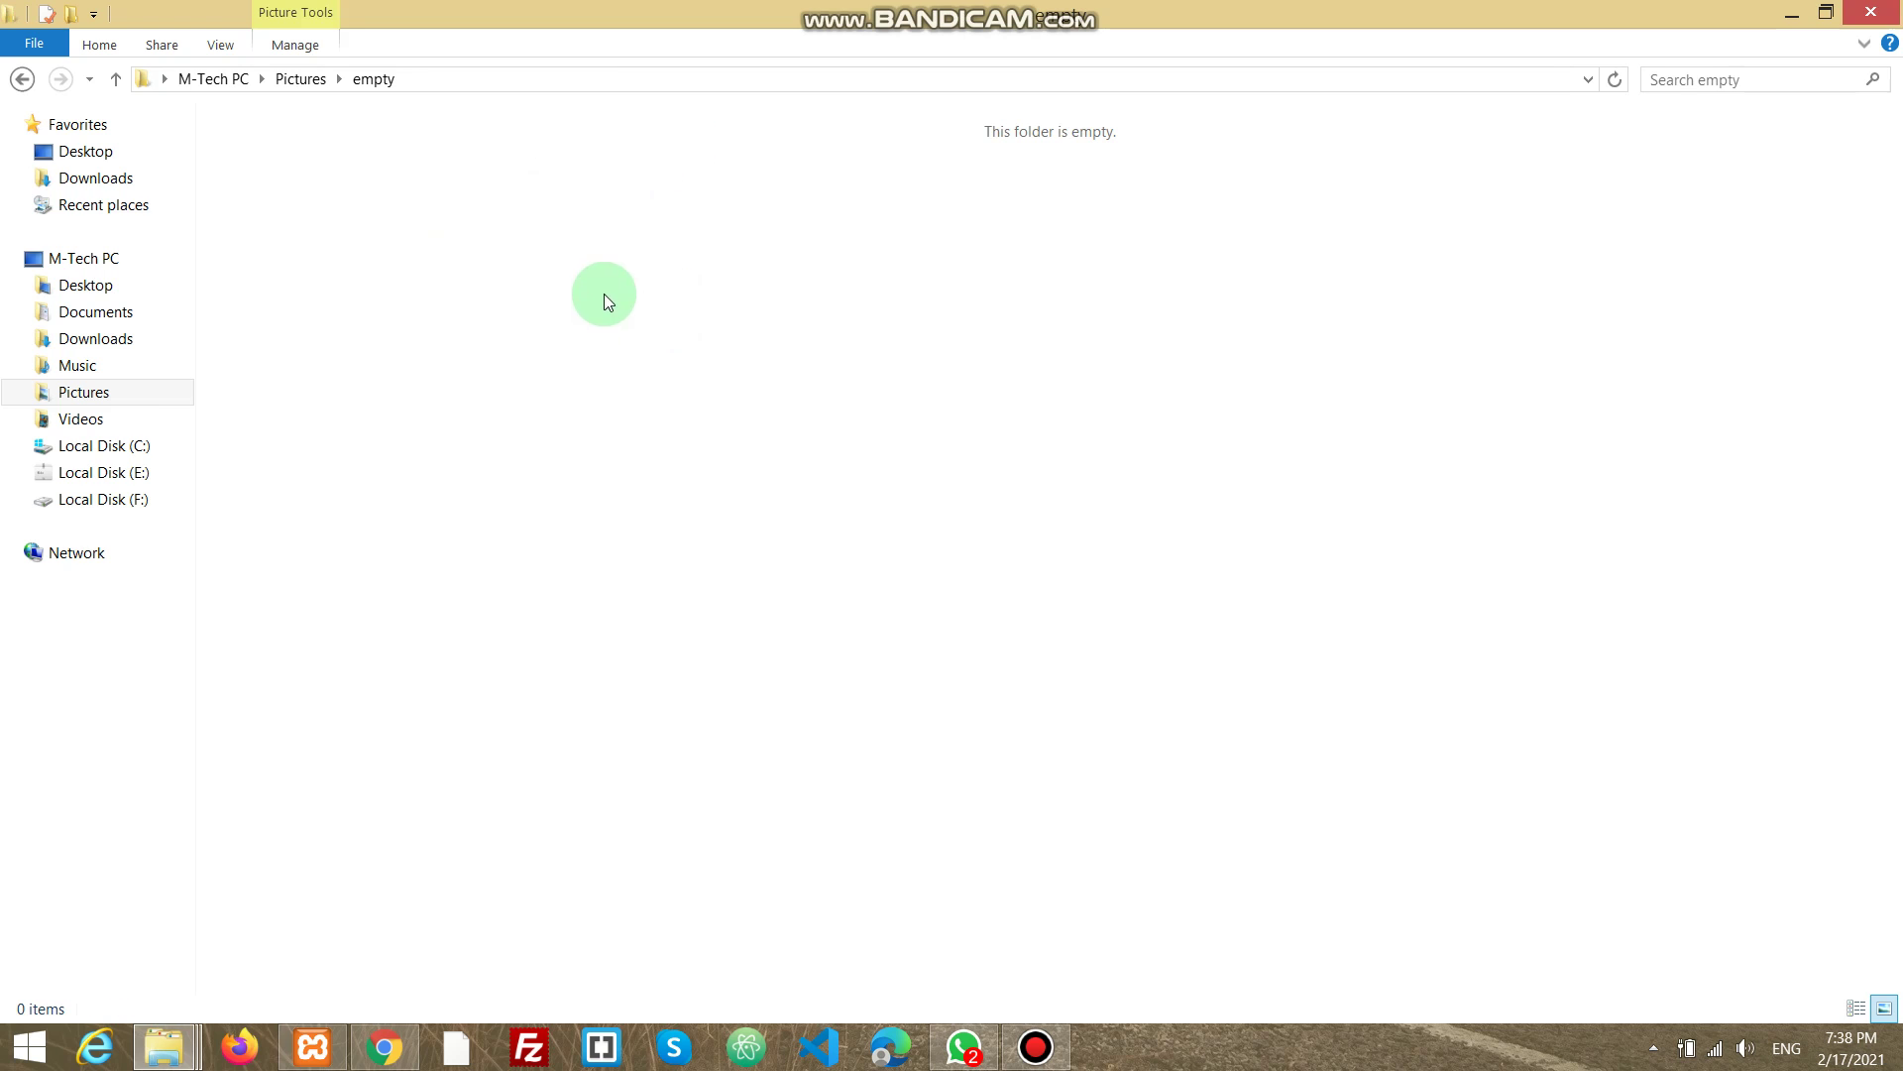
# Copy the pexels-photo-6113203 image from the fotoz folder on the desktop and close that folder
pyautogui.click(1792, 15)
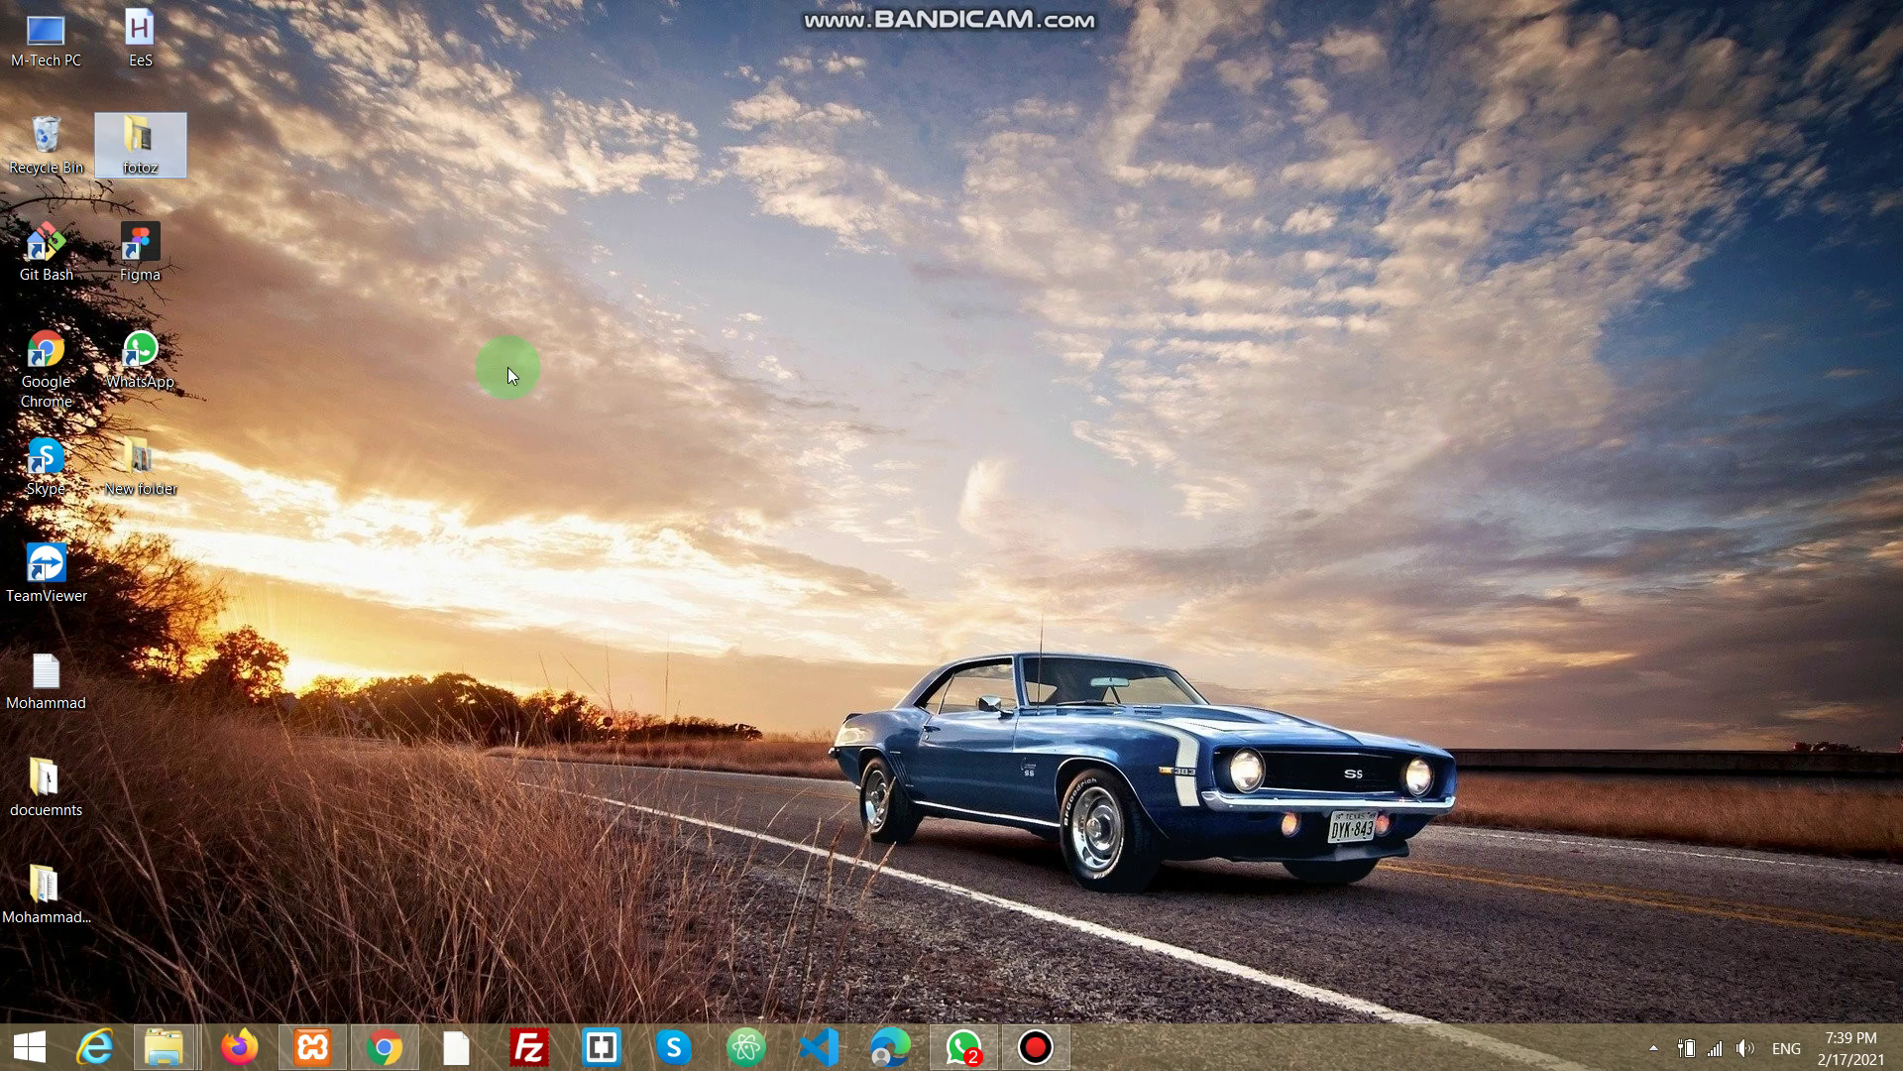
pyautogui.doubleClick(128, 145)
pyautogui.click(1639, 567)
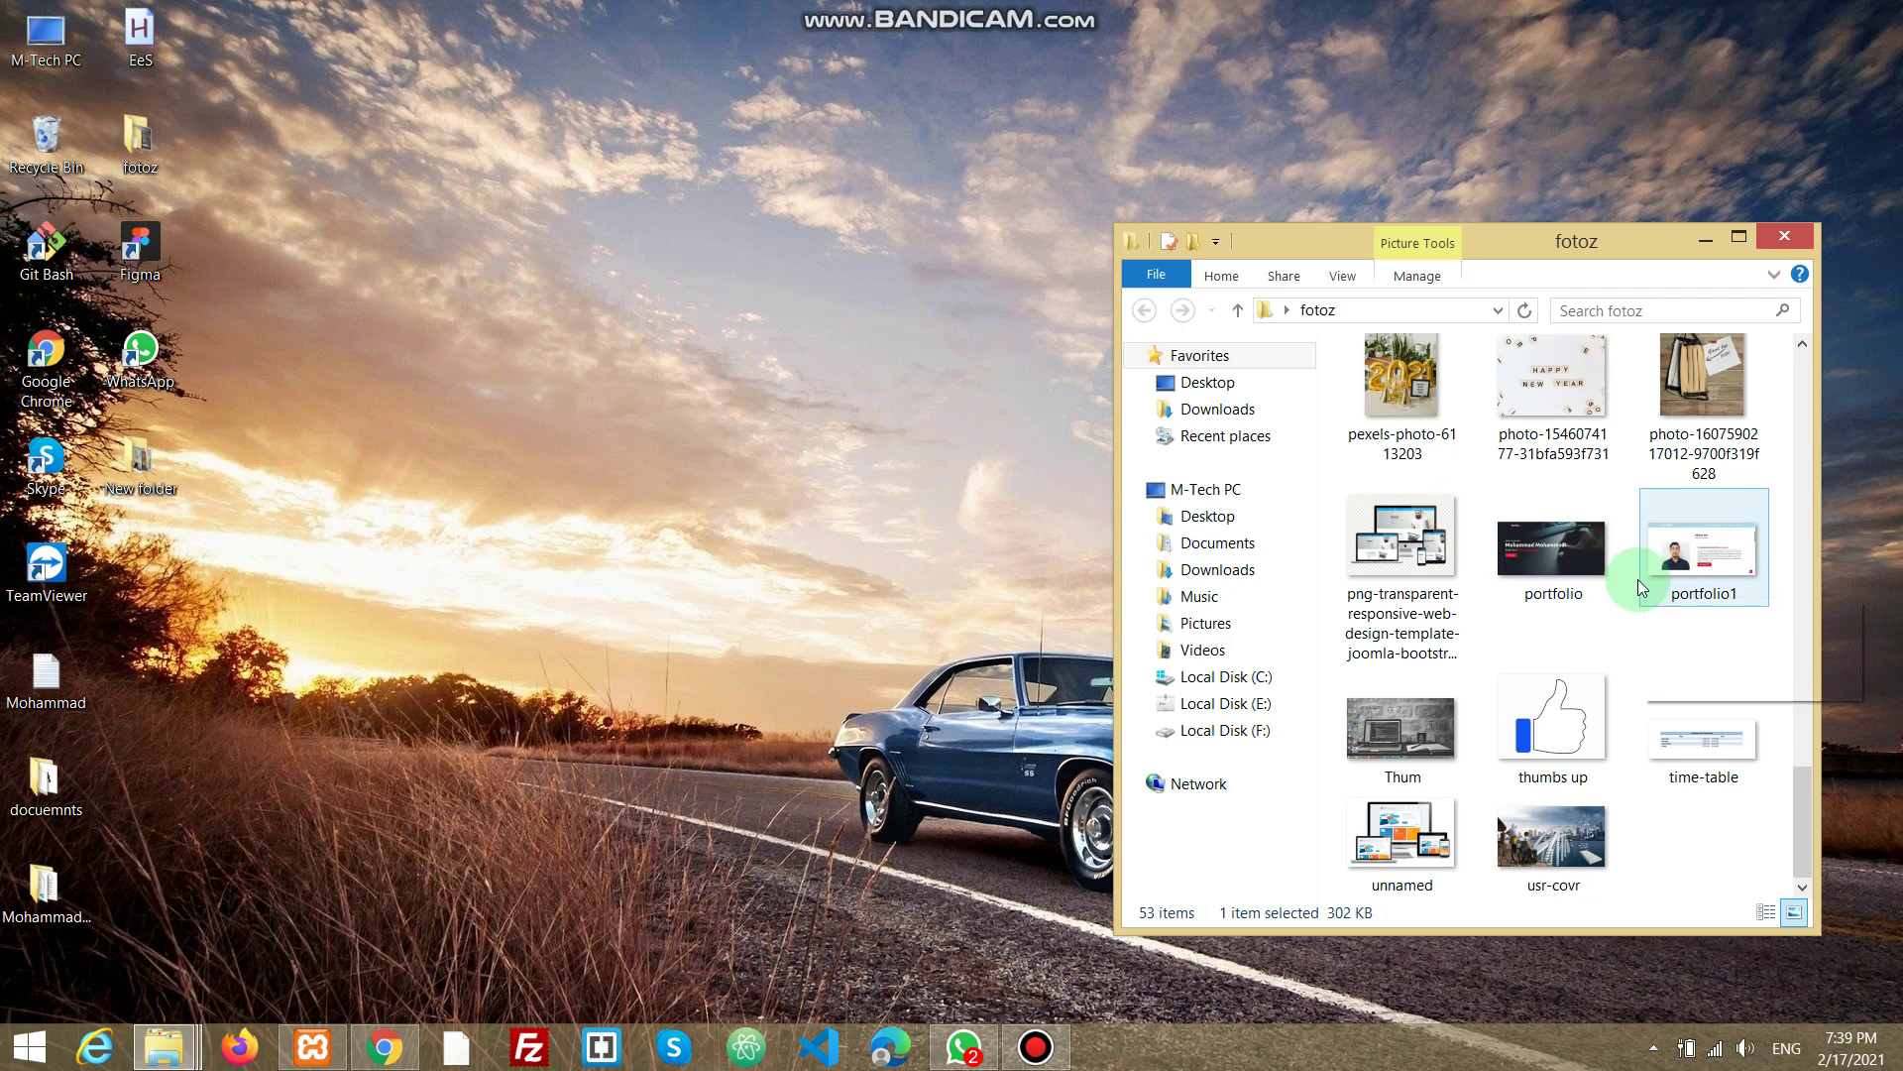
pyautogui.click(1508, 738)
pyautogui.scroll(3, 1667, 579)
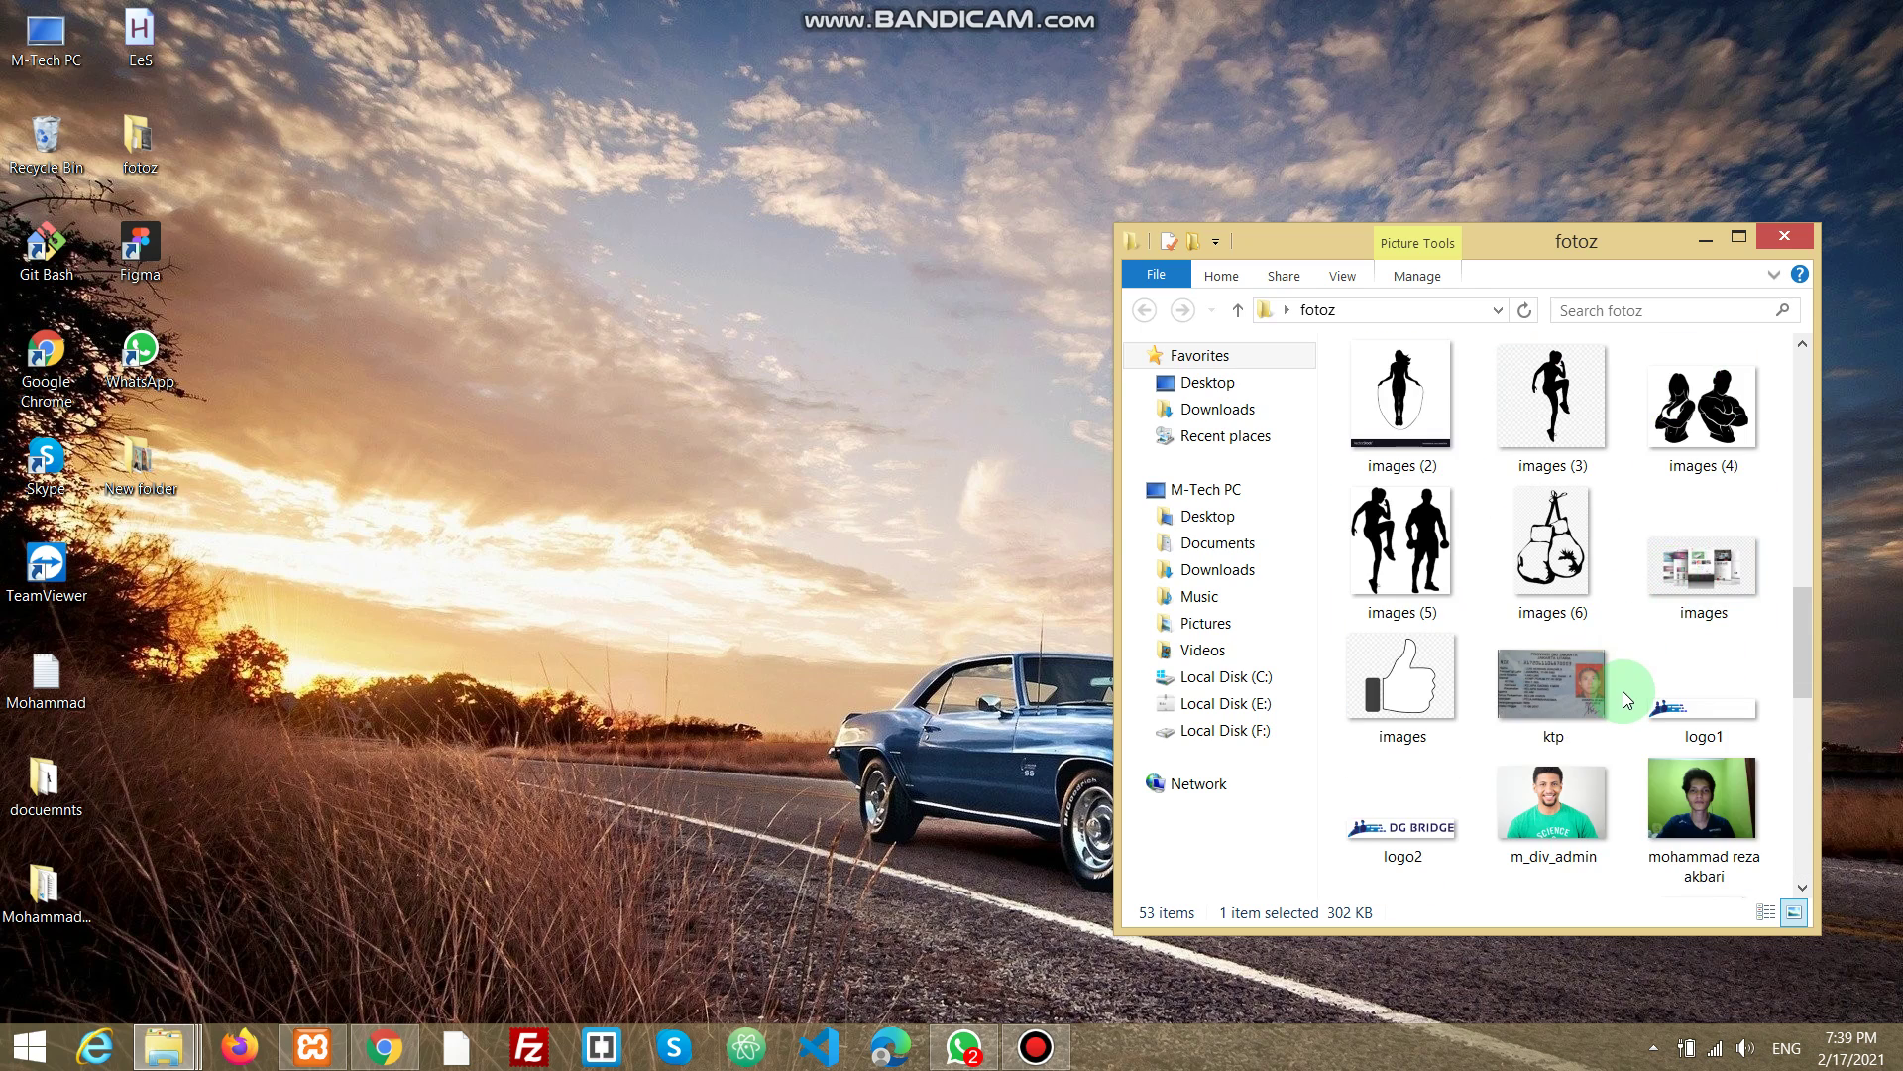
pyautogui.scroll(-3, 1596, 674)
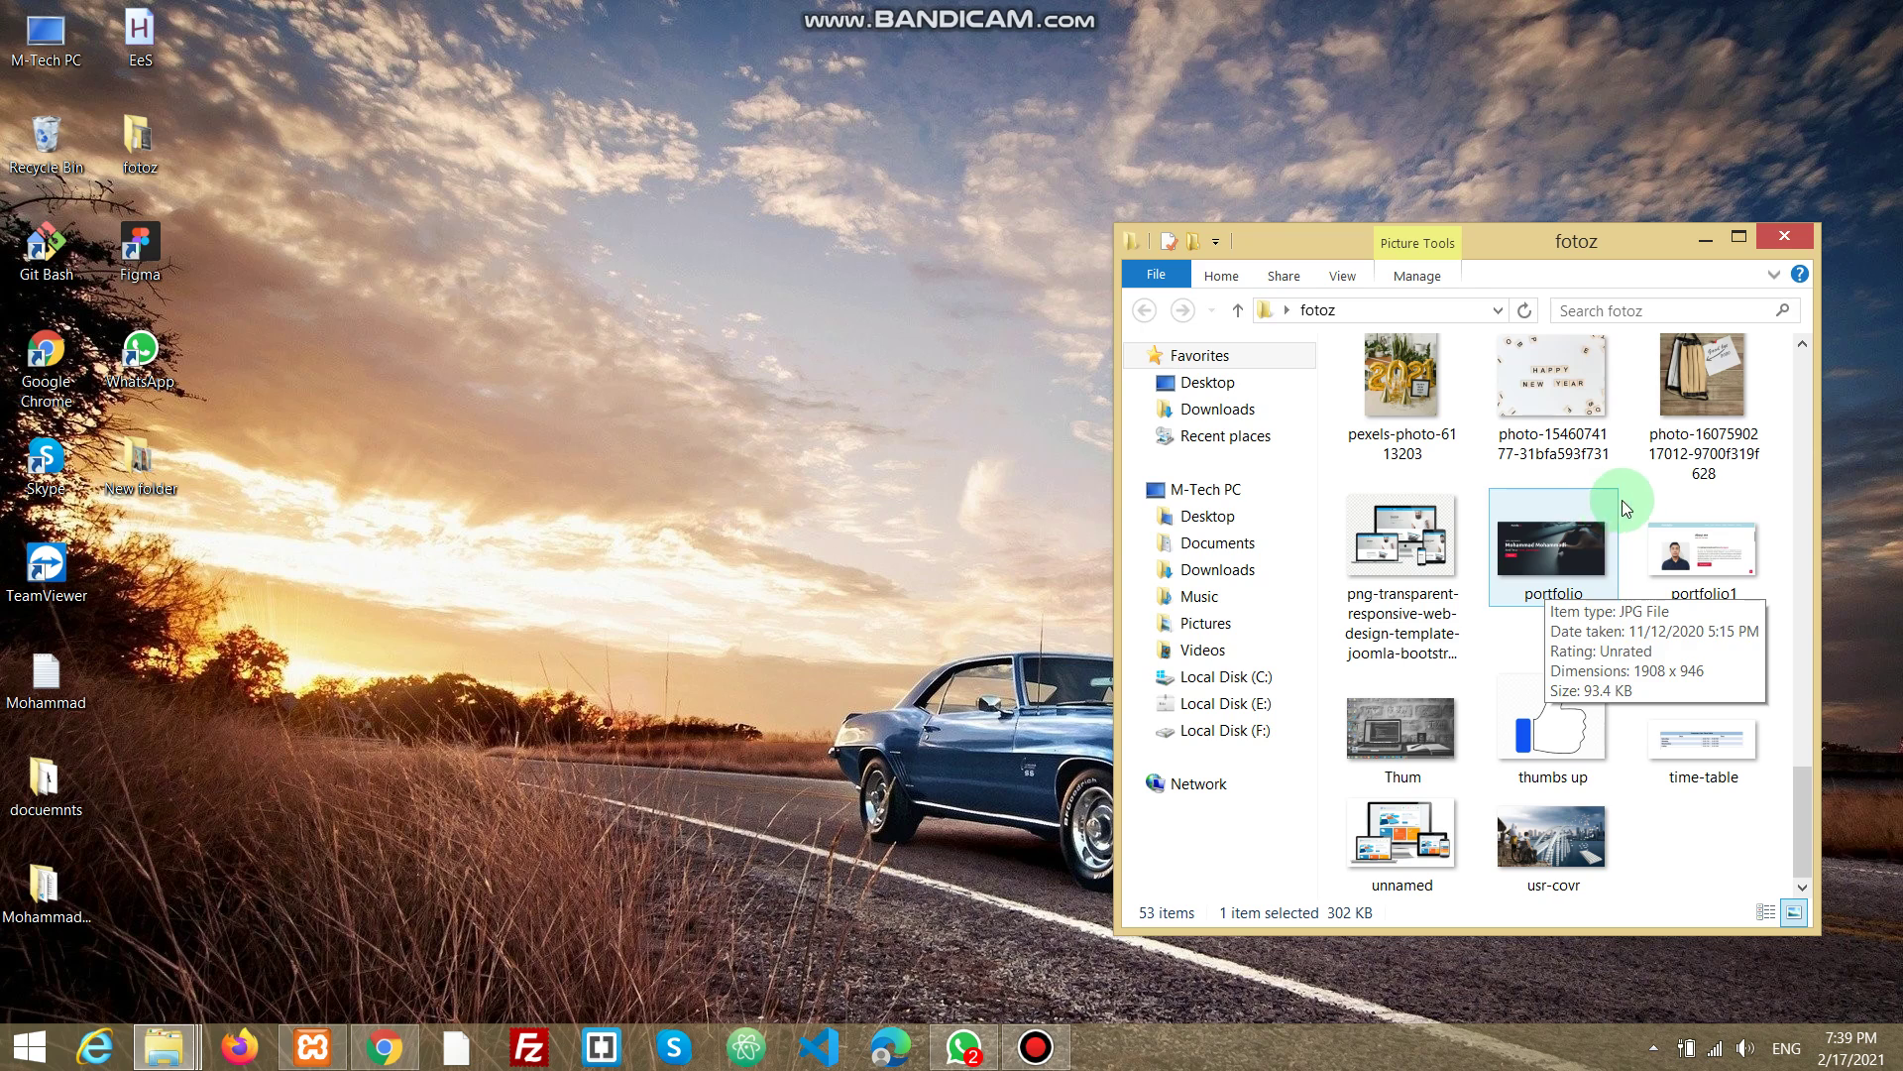
pyautogui.click(1695, 388)
pyautogui.rightClick(1385, 373)
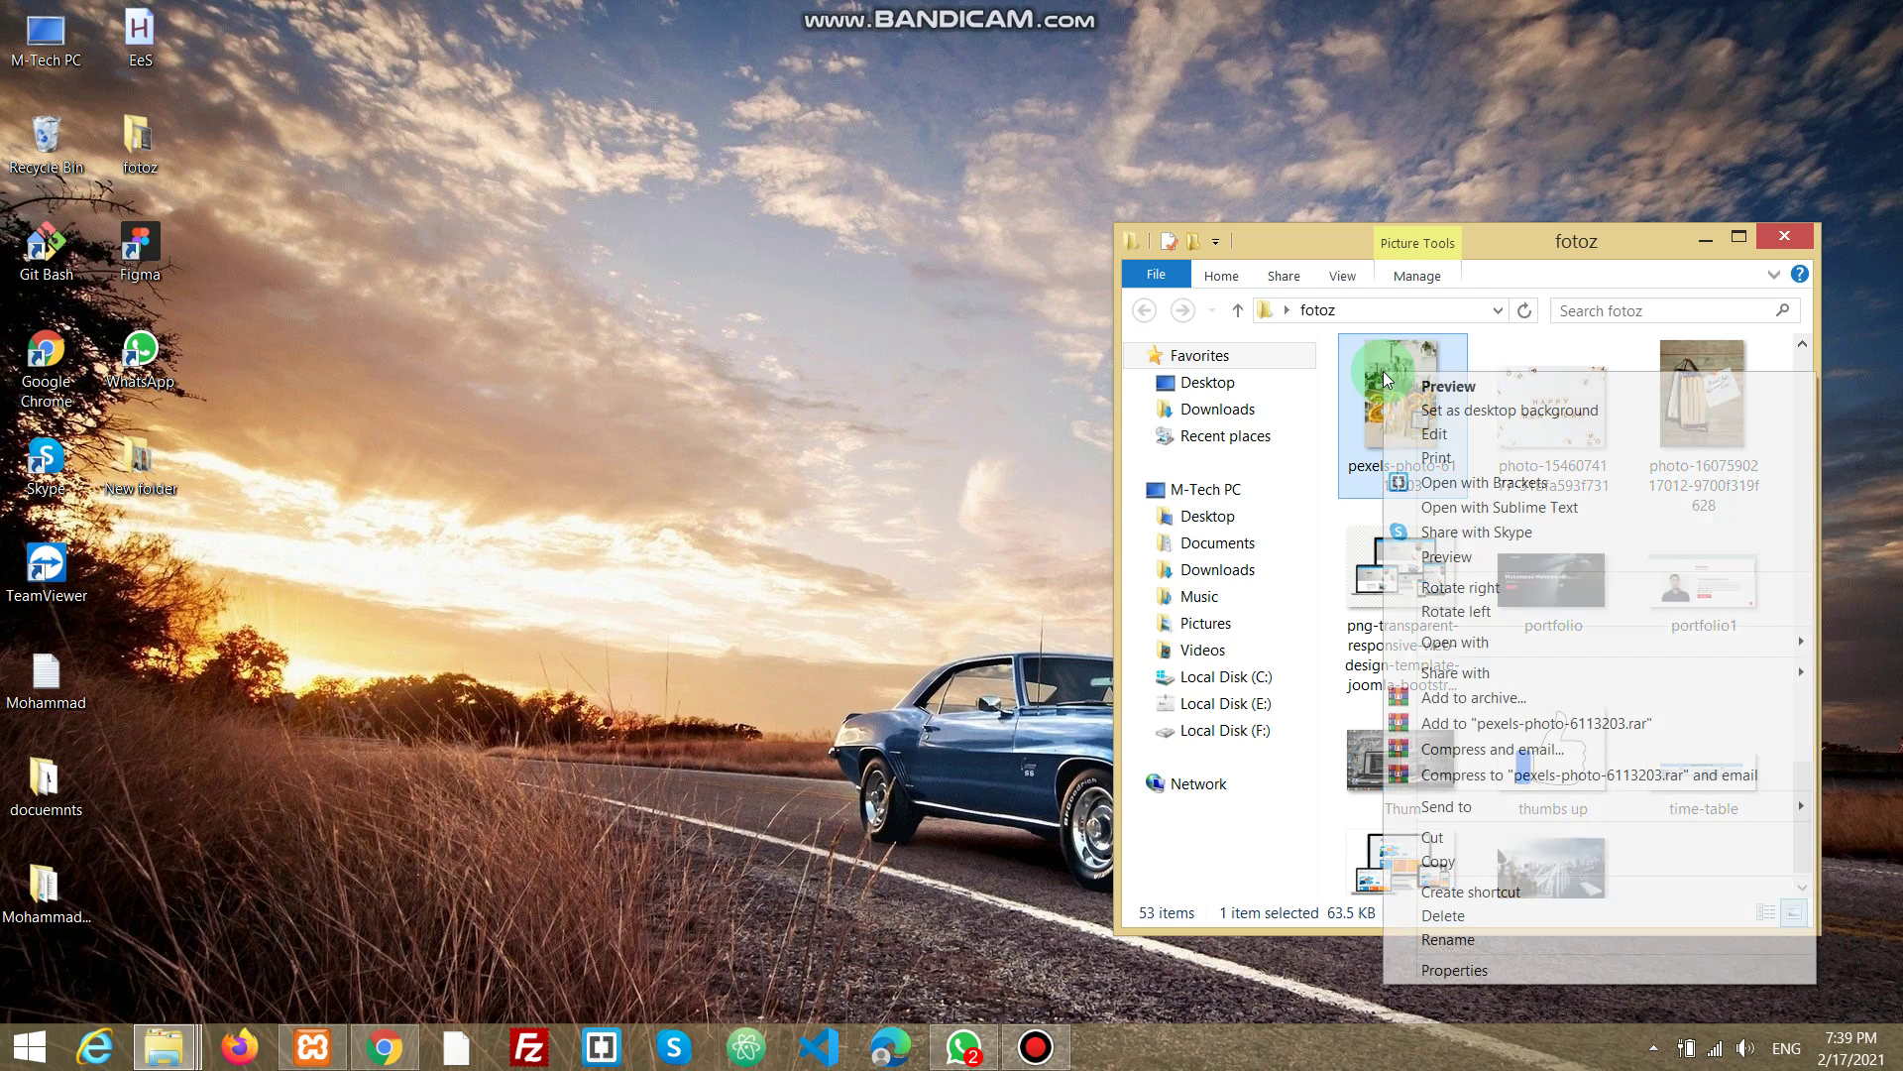
pyautogui.click(1469, 860)
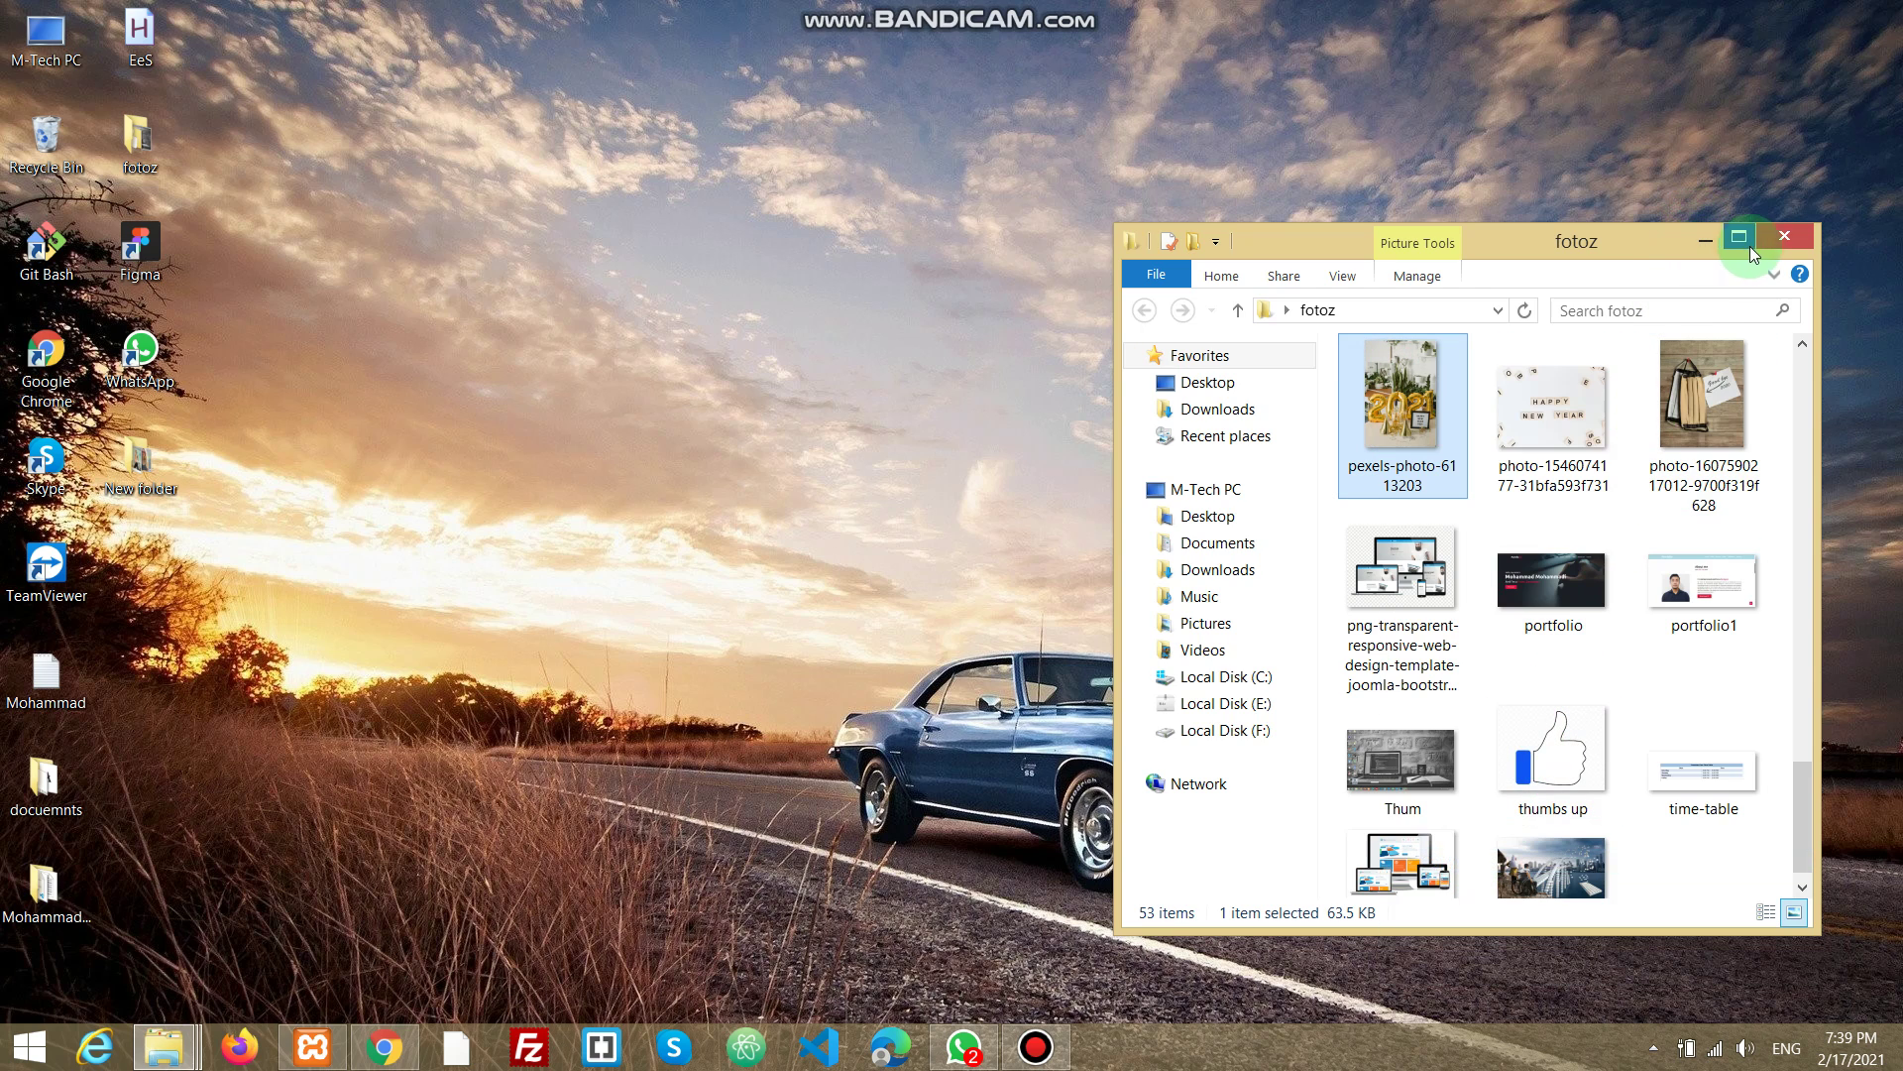
pyautogui.click(1785, 236)
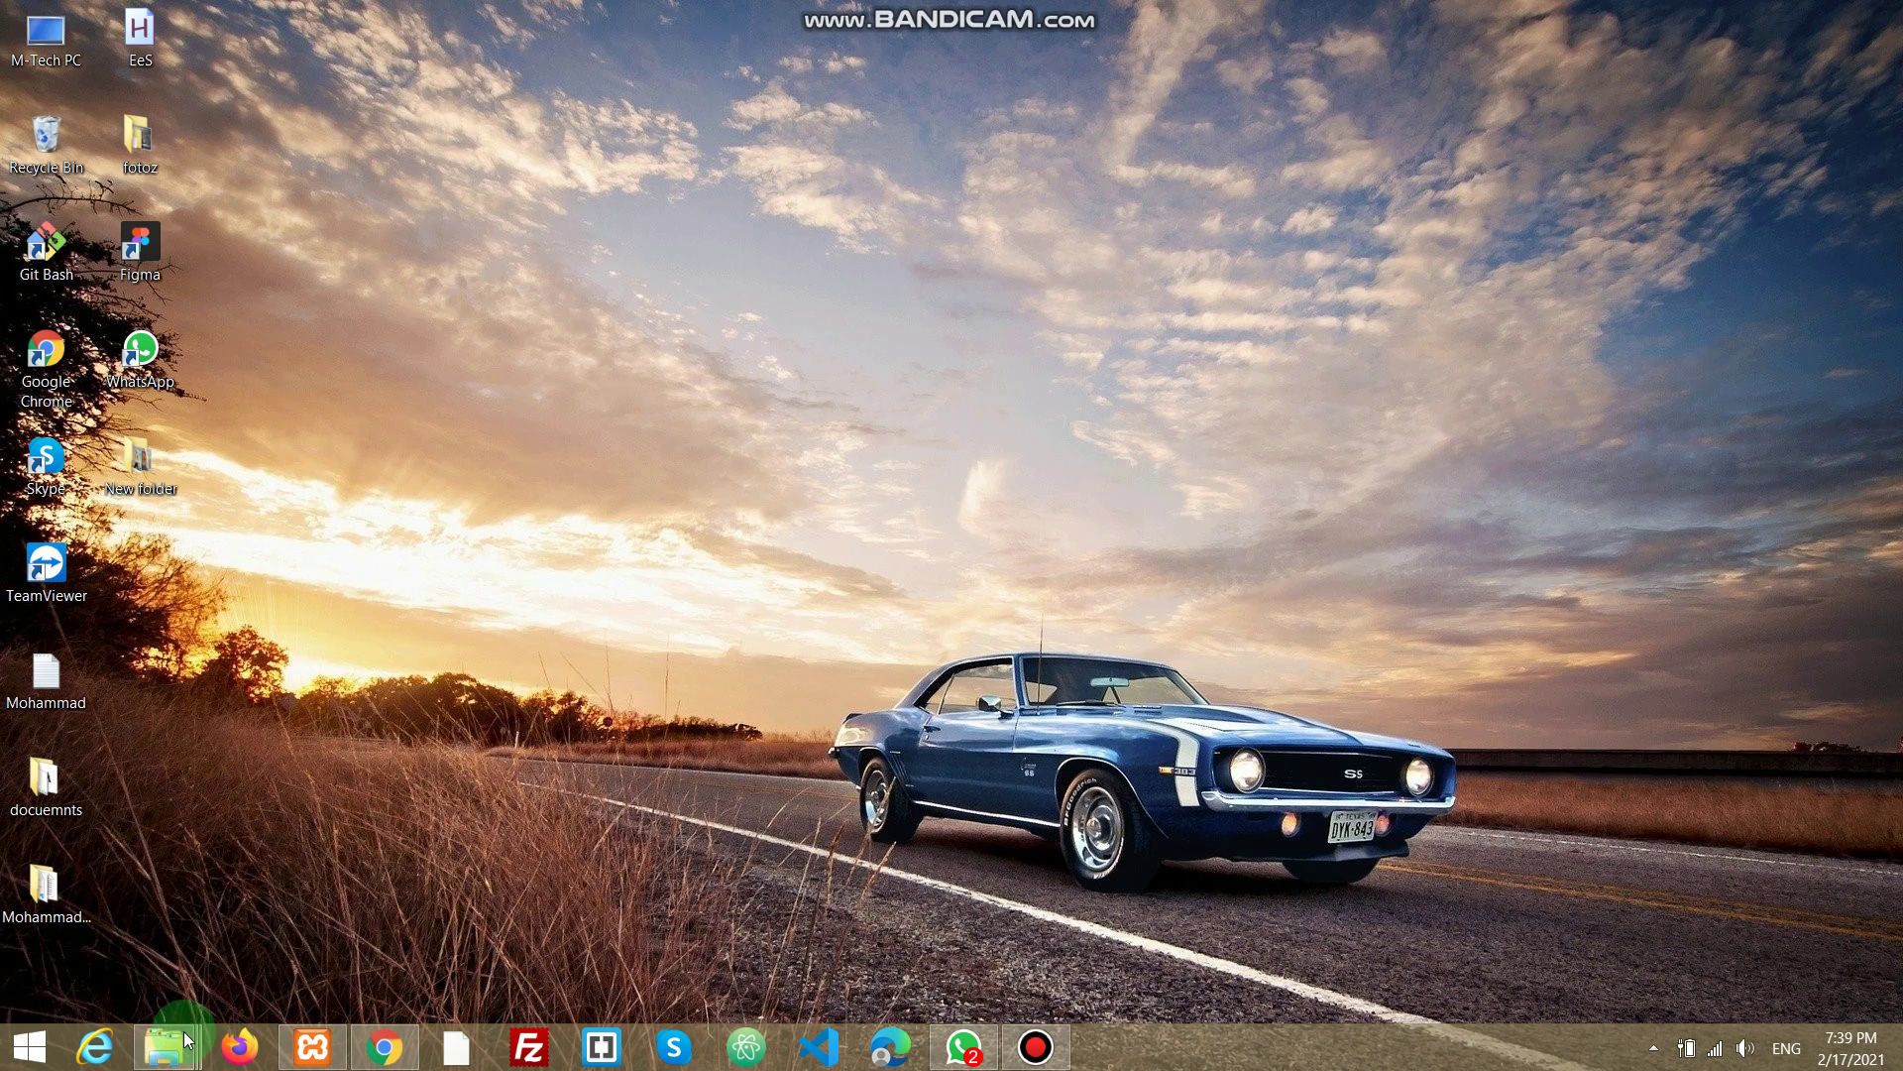
# Return to the Pictures folder and show the customization properties of the "empty" folder
pyautogui.moveTo(174, 1036)
pyautogui.click(974, 874)
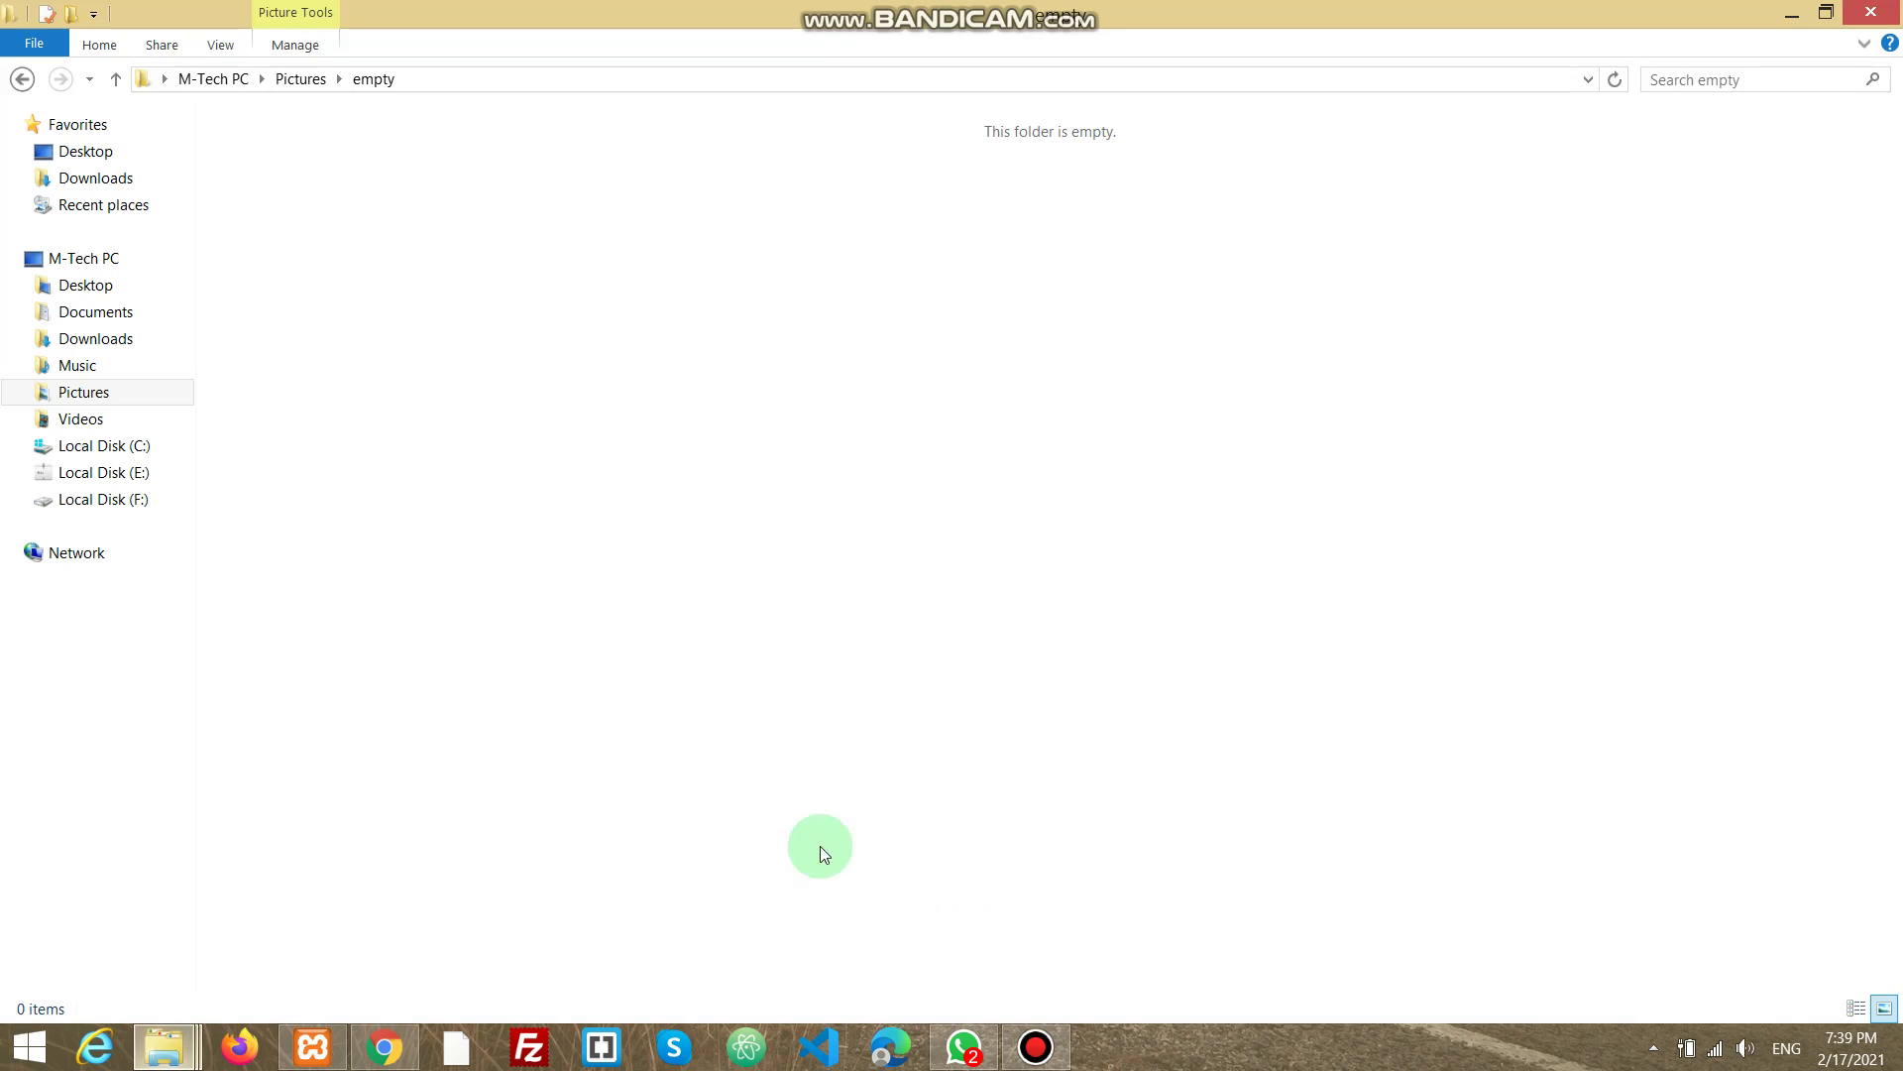
pyautogui.click(17, 81)
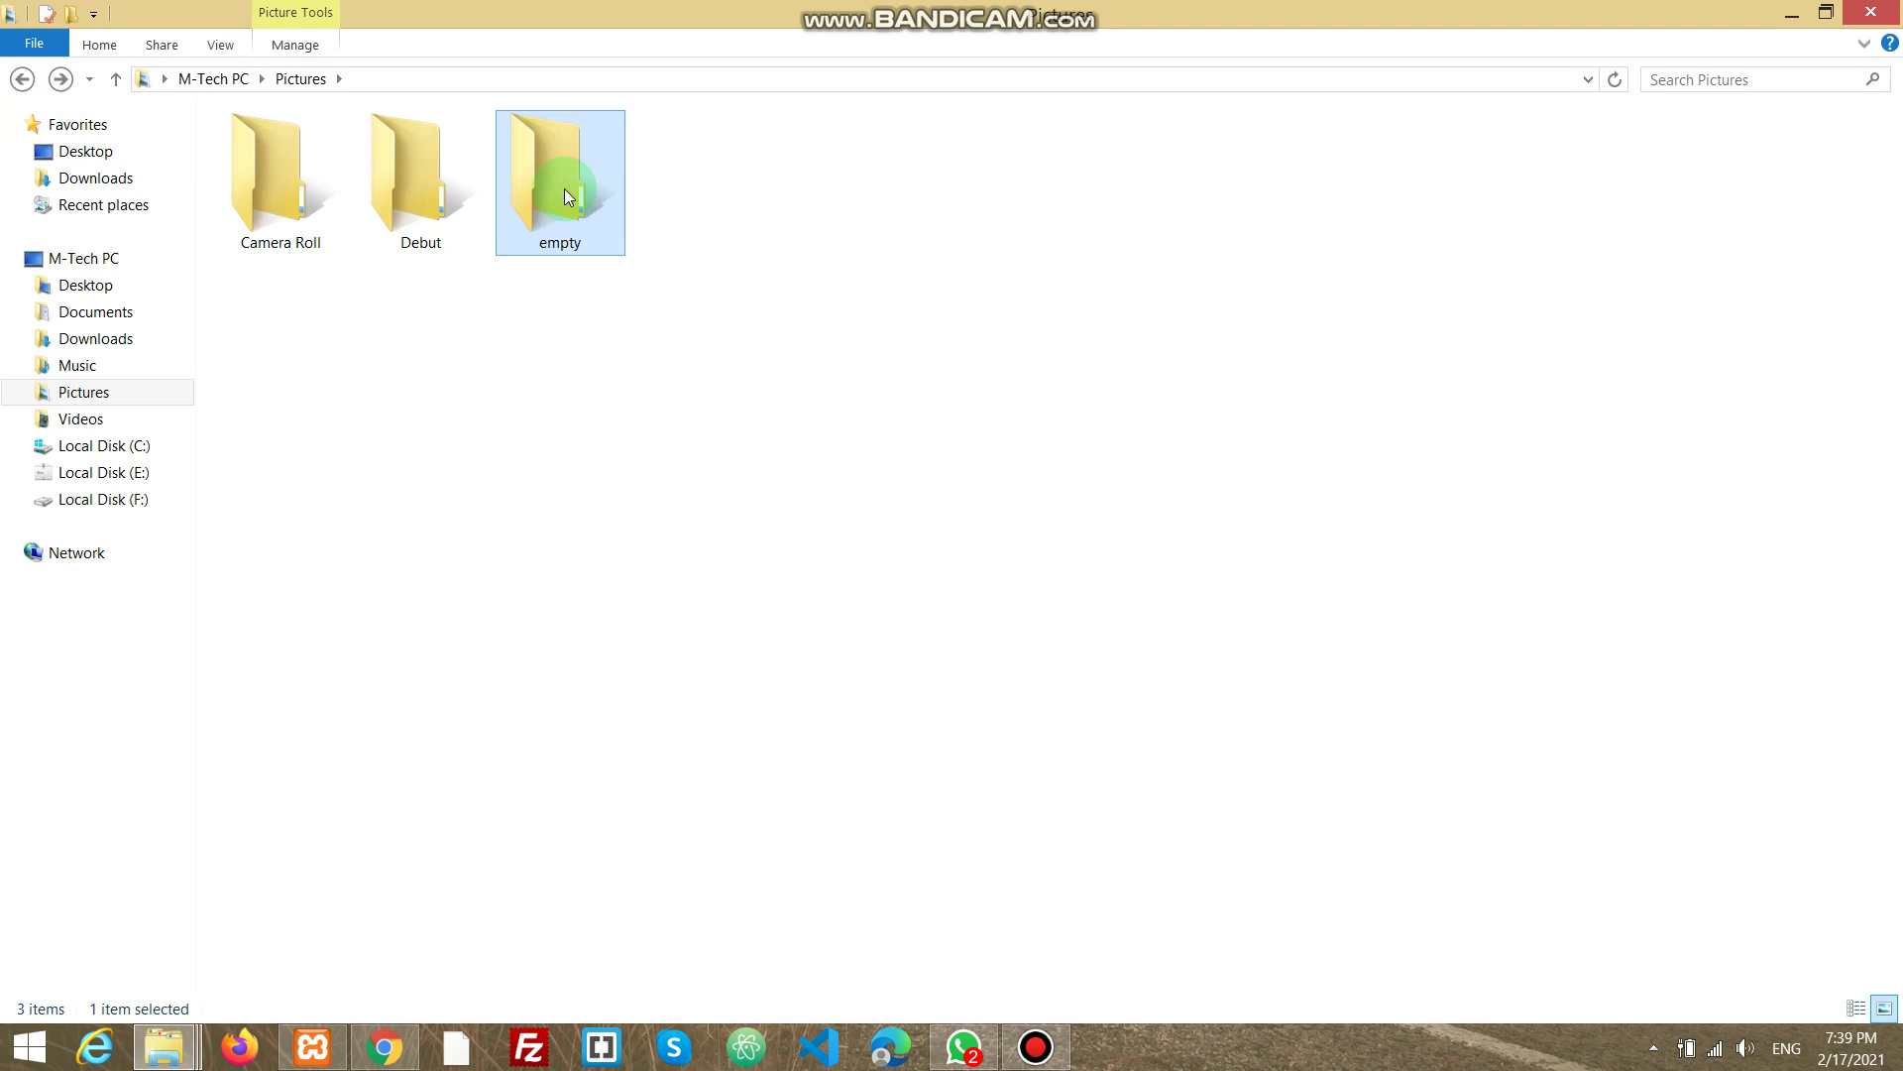
pyautogui.rightClick(543, 204)
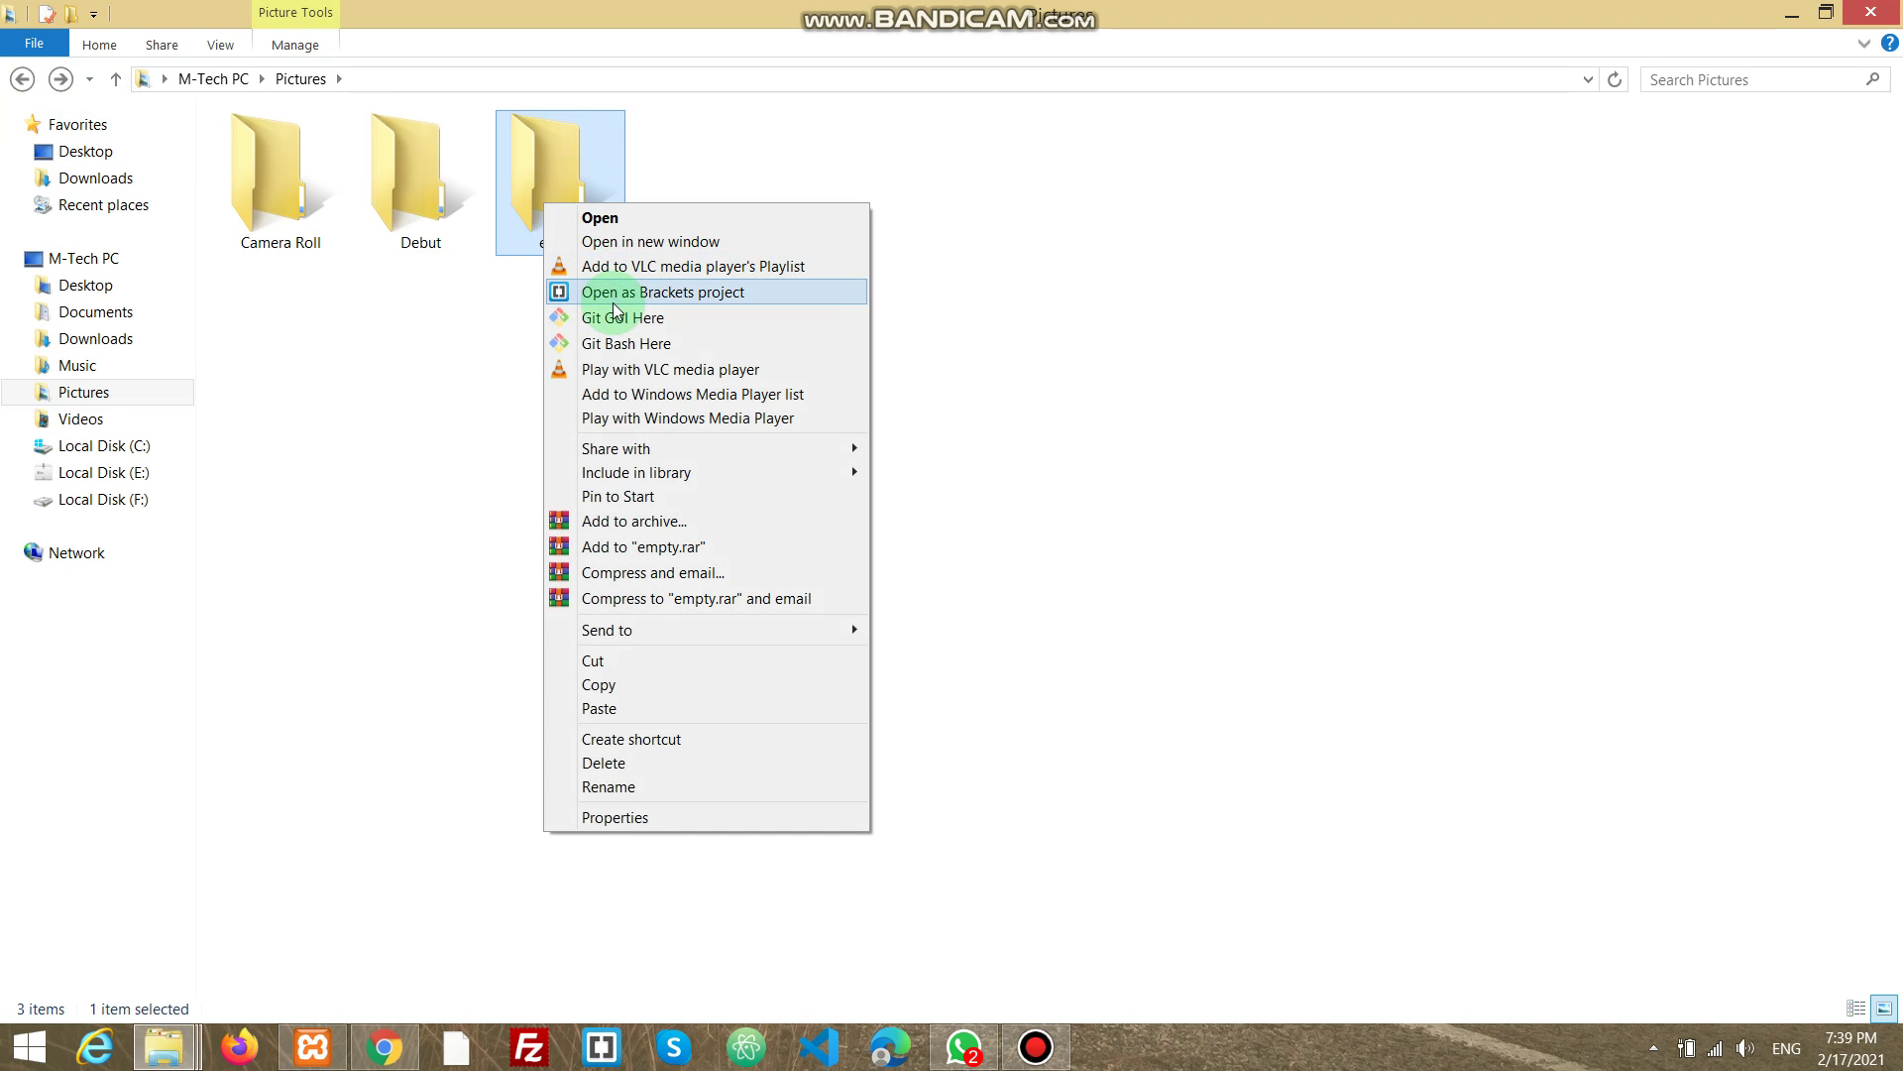
pyautogui.click(669, 824)
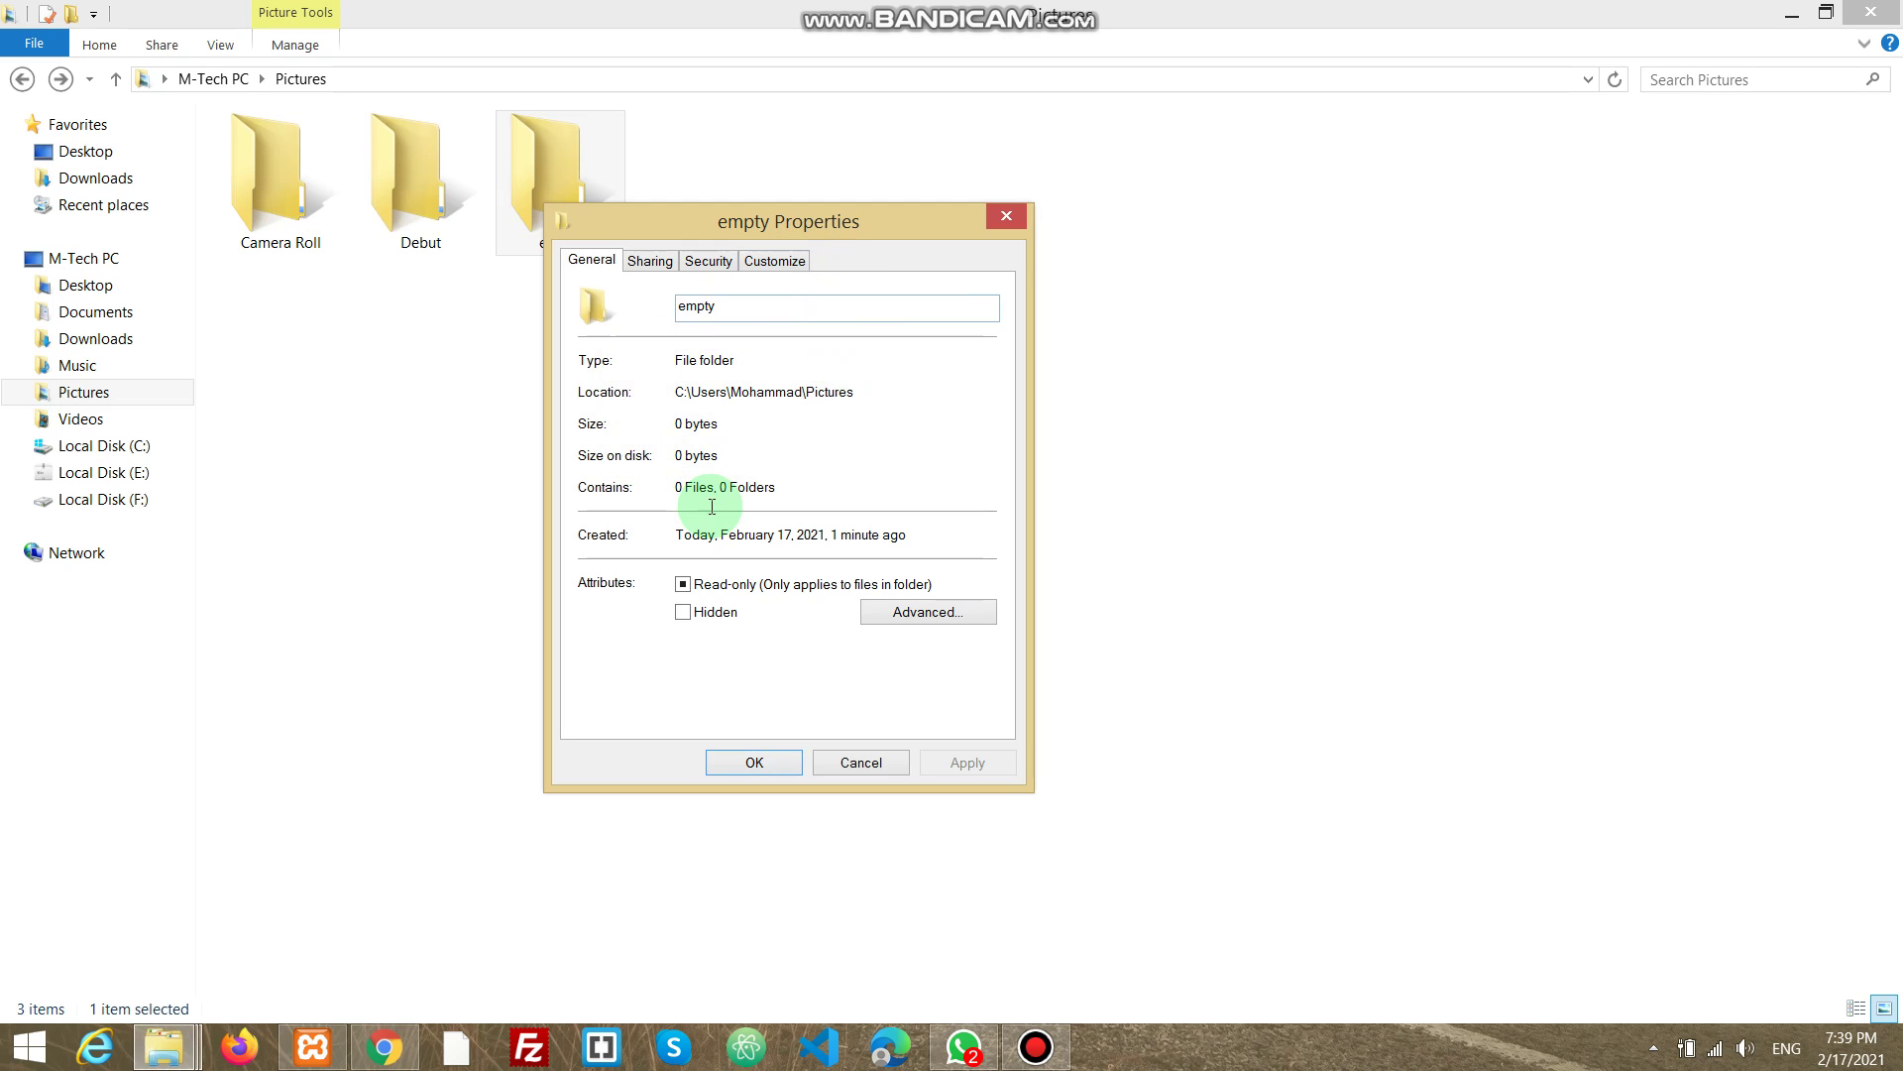
pyautogui.click(781, 265)
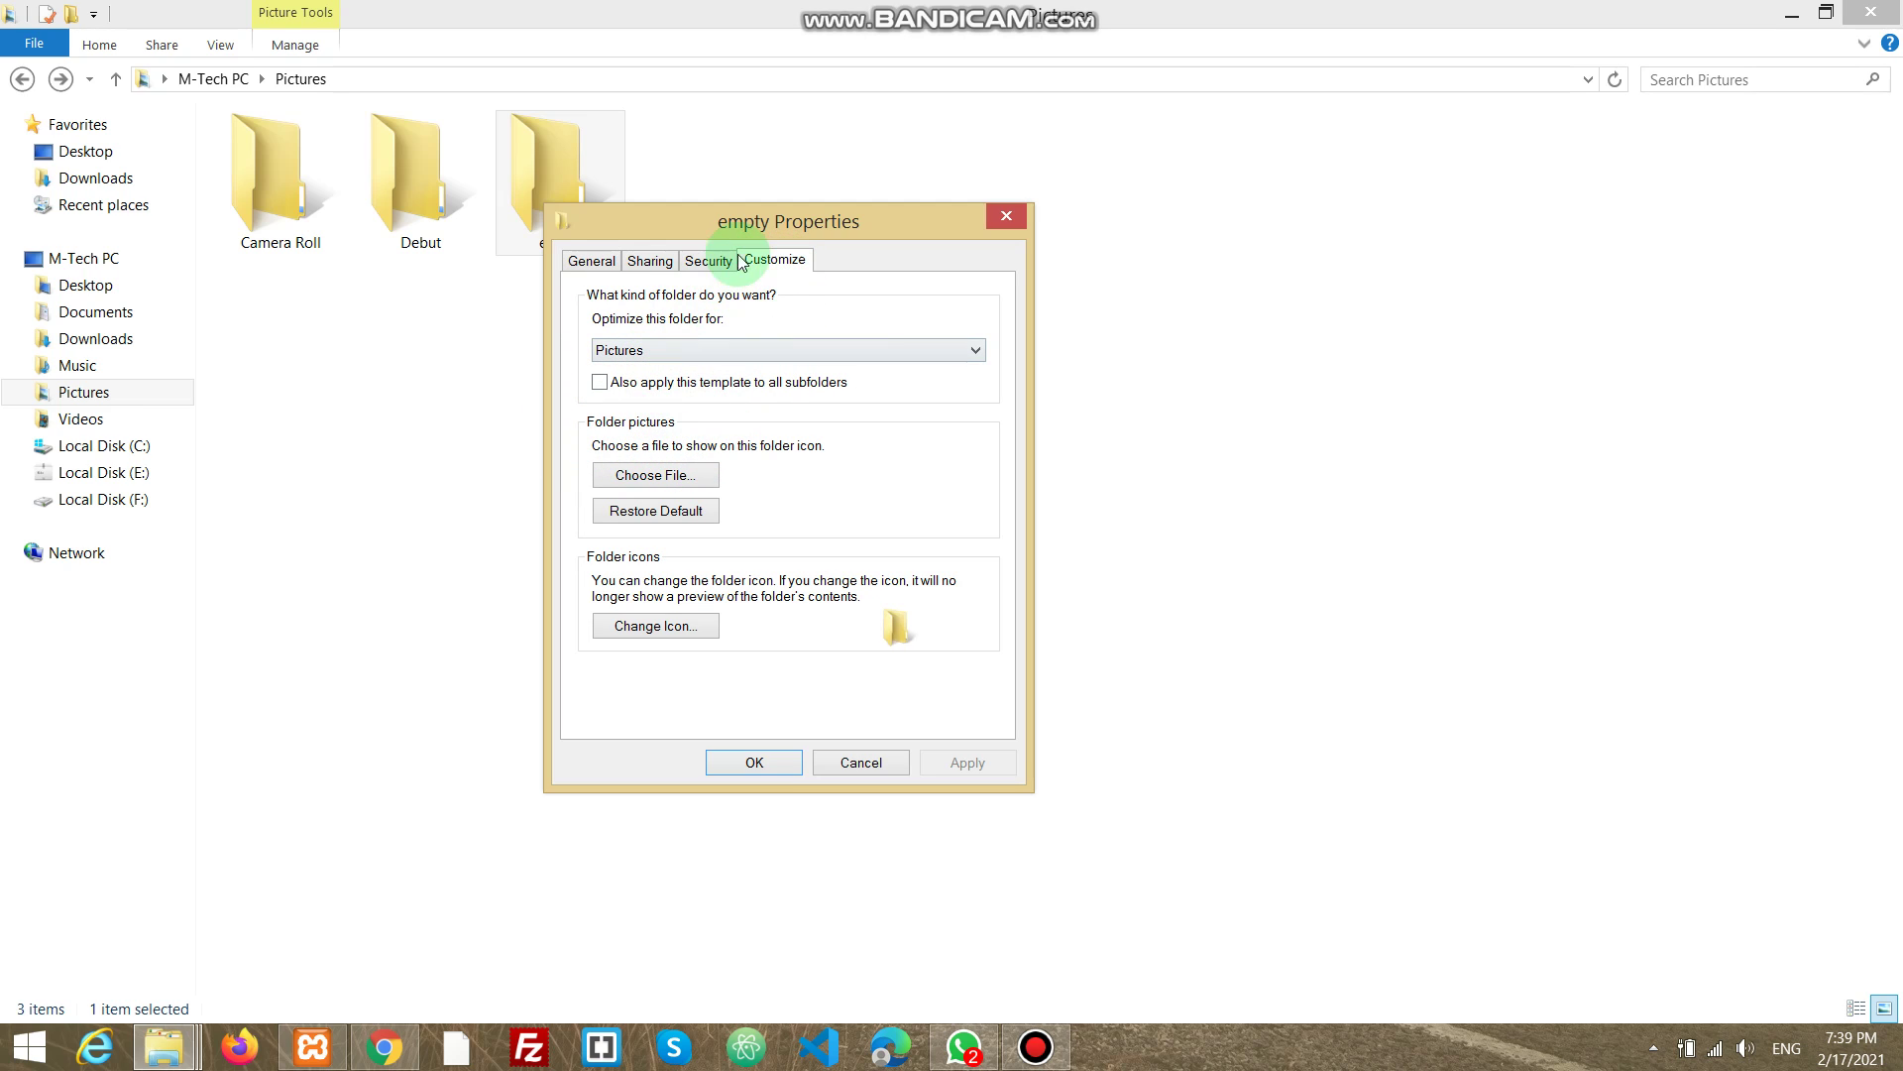
pyautogui.click(649, 484)
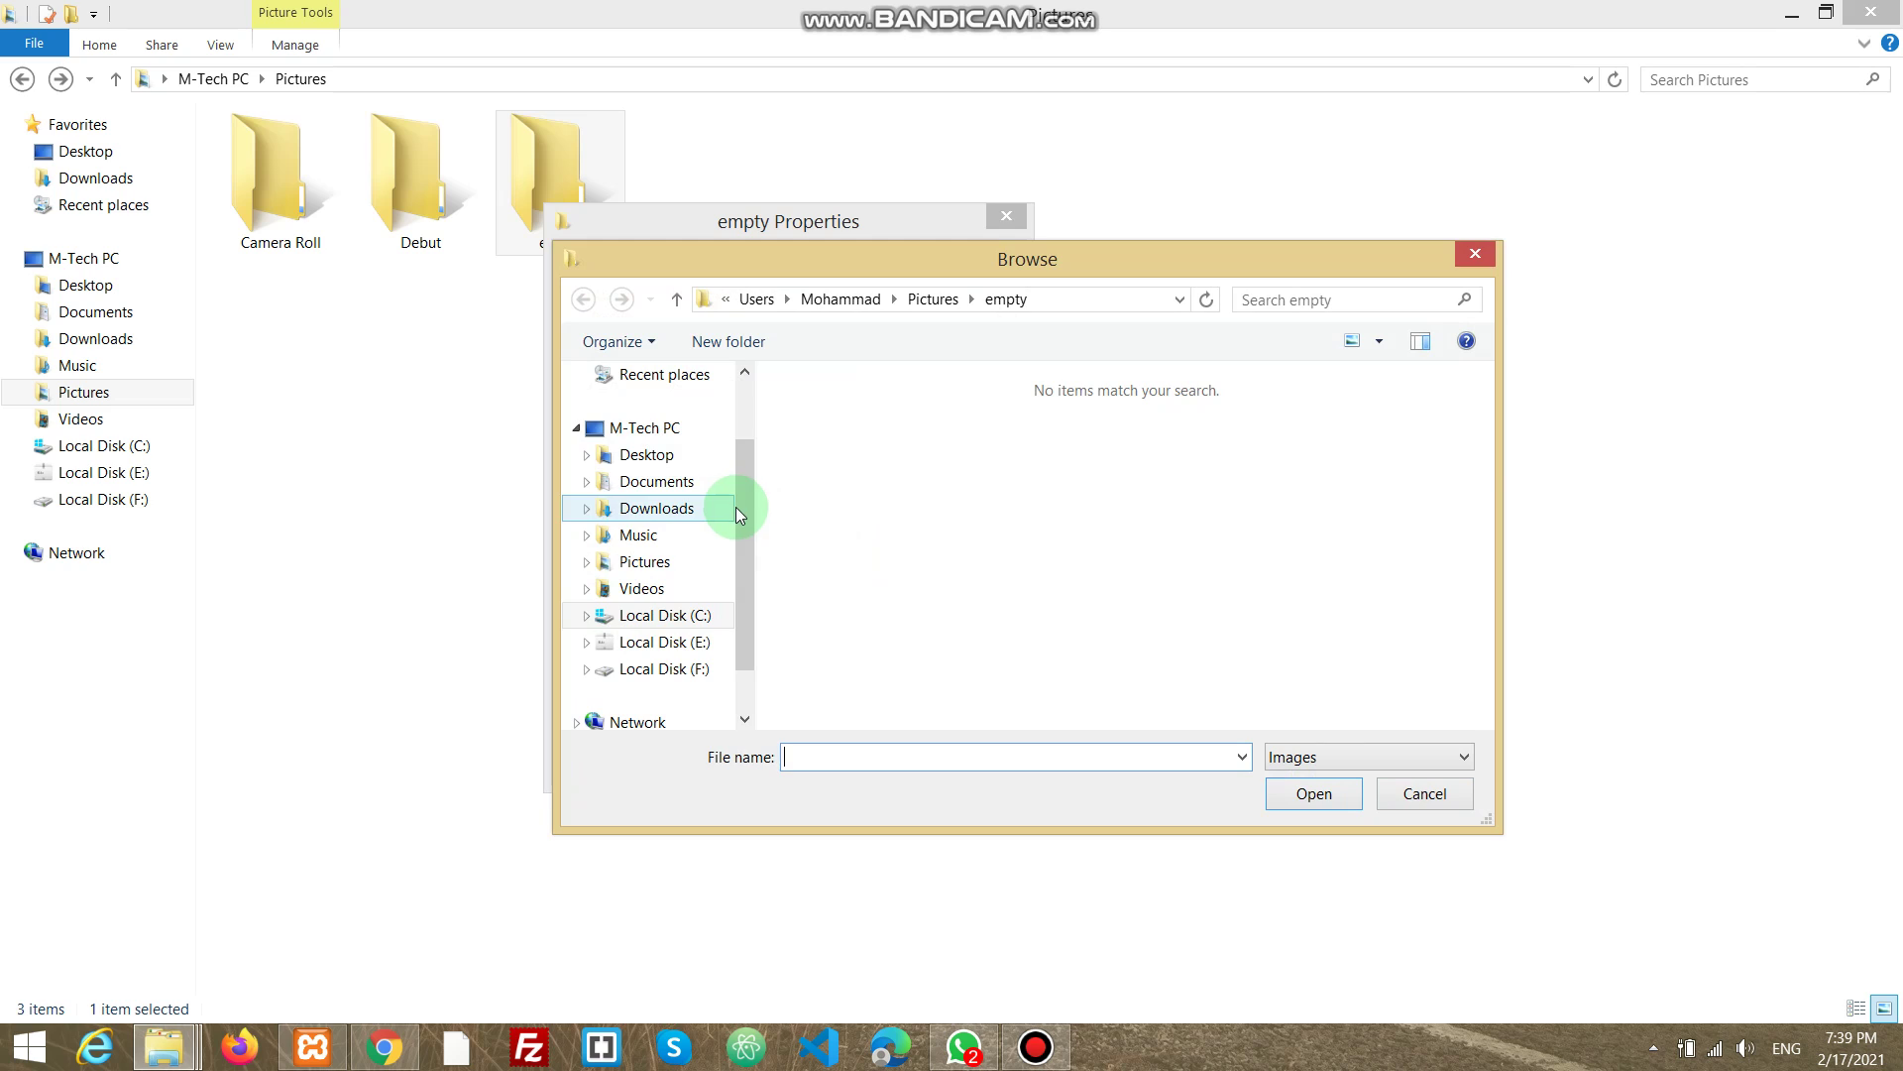
pyautogui.moveTo(741, 507); pyautogui.dragTo(805, 334)
pyautogui.click(687, 415)
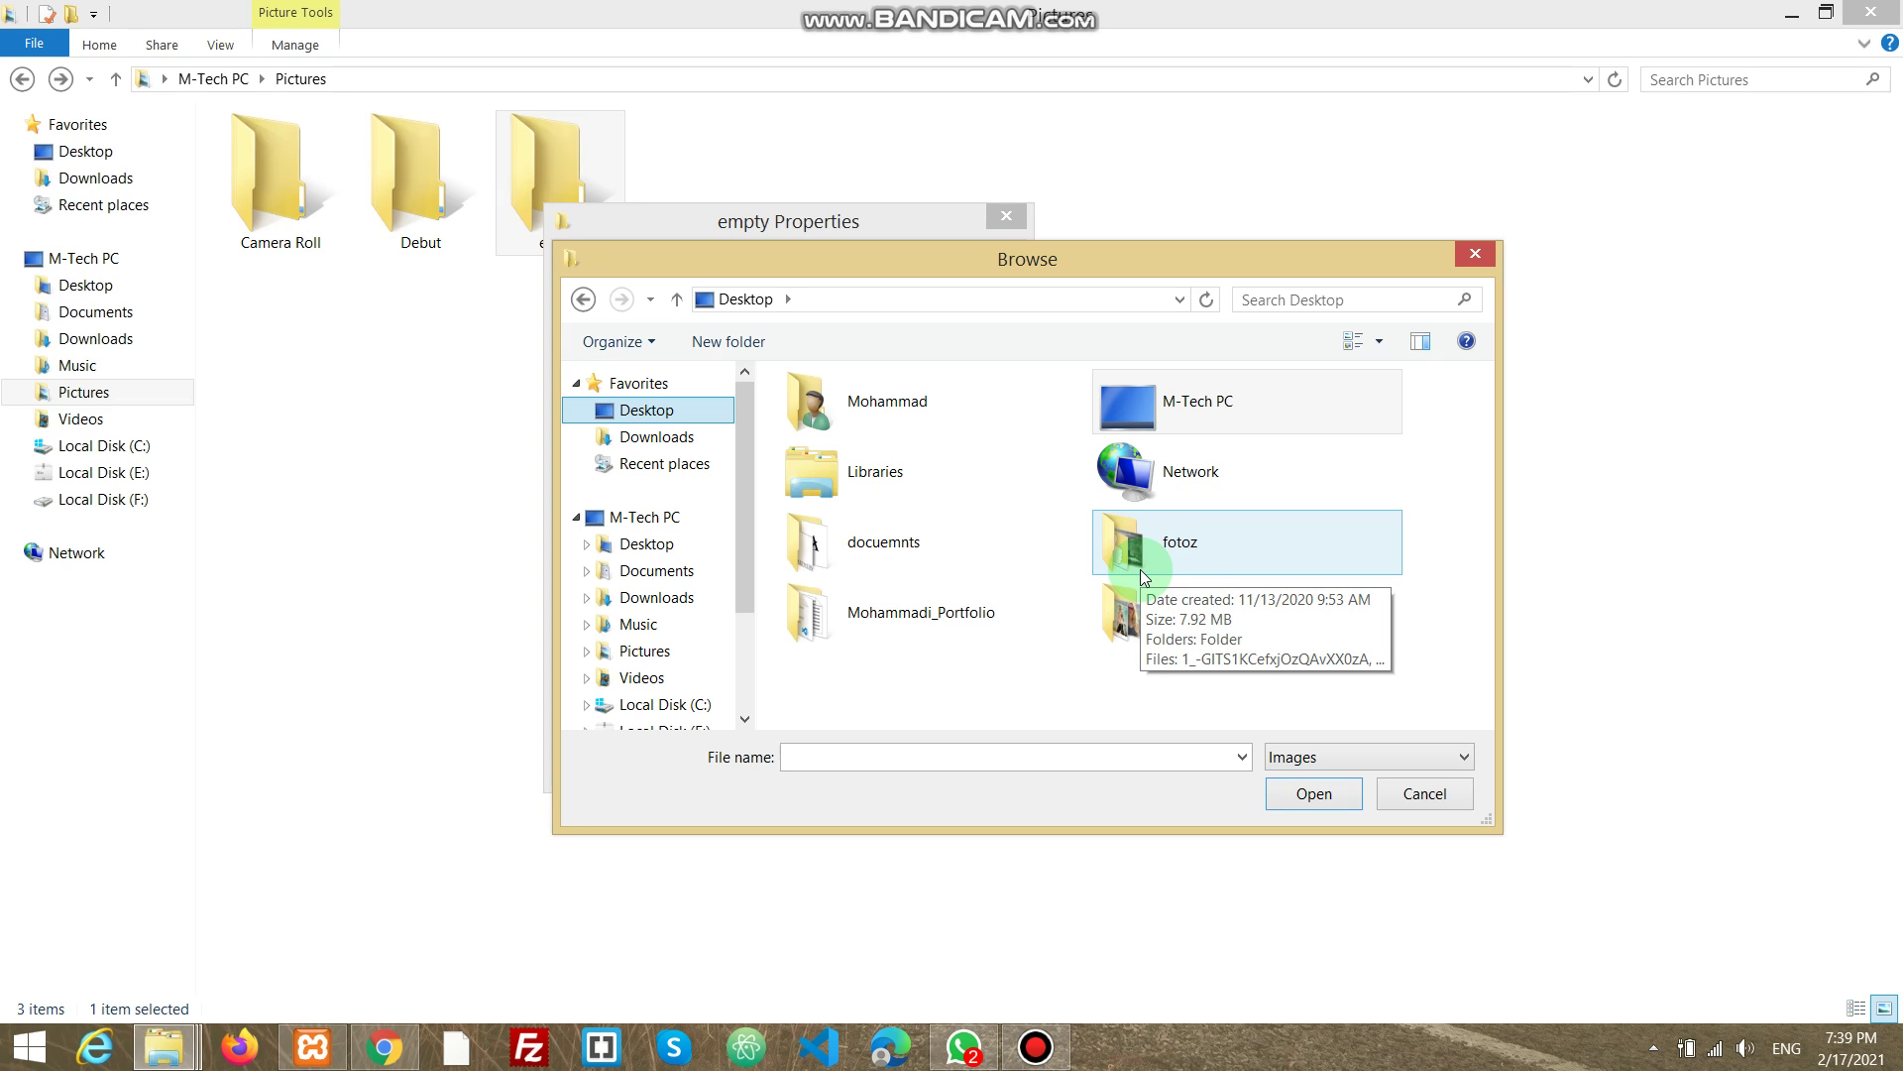
pyautogui.doubleClick(1160, 560)
pyautogui.scroll(-5, 1091, 555)
pyautogui.scroll(-4, 1027, 562)
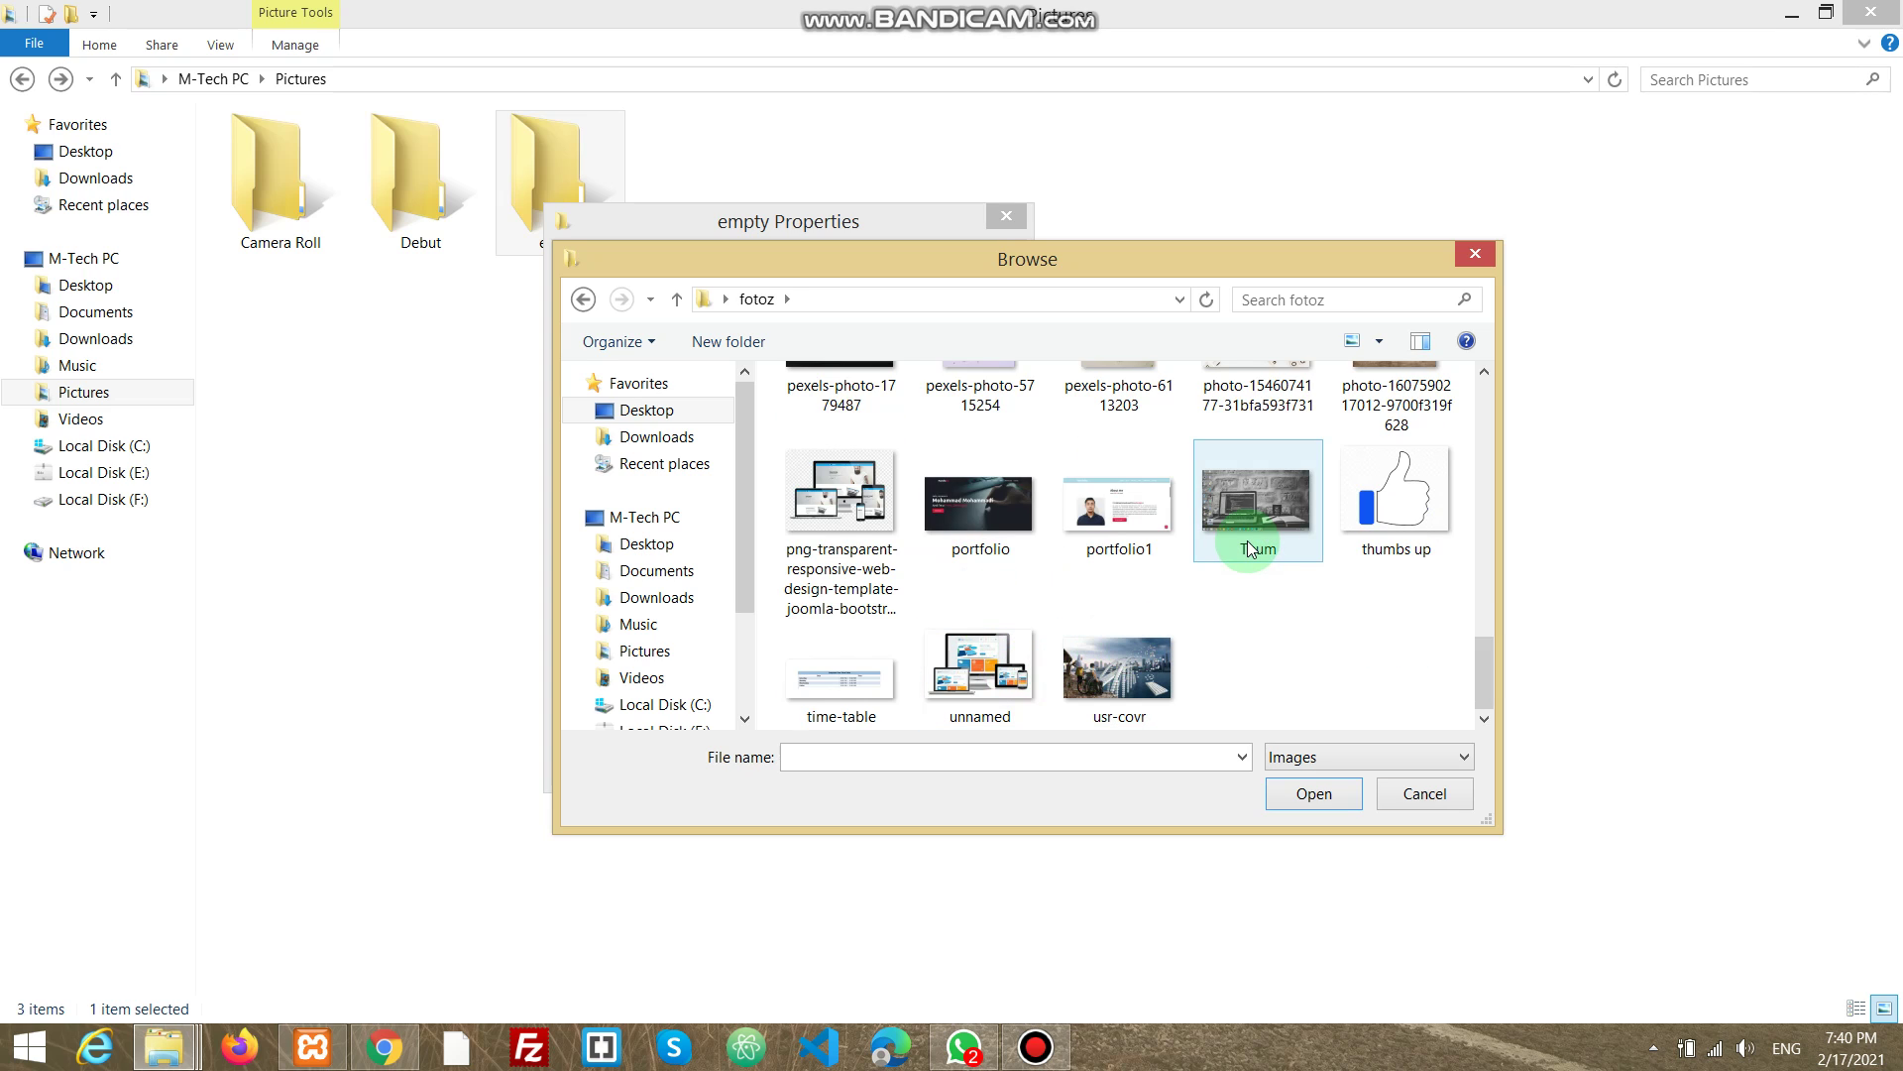
pyautogui.scroll(3, 1238, 535)
pyautogui.scroll(-2, 1249, 595)
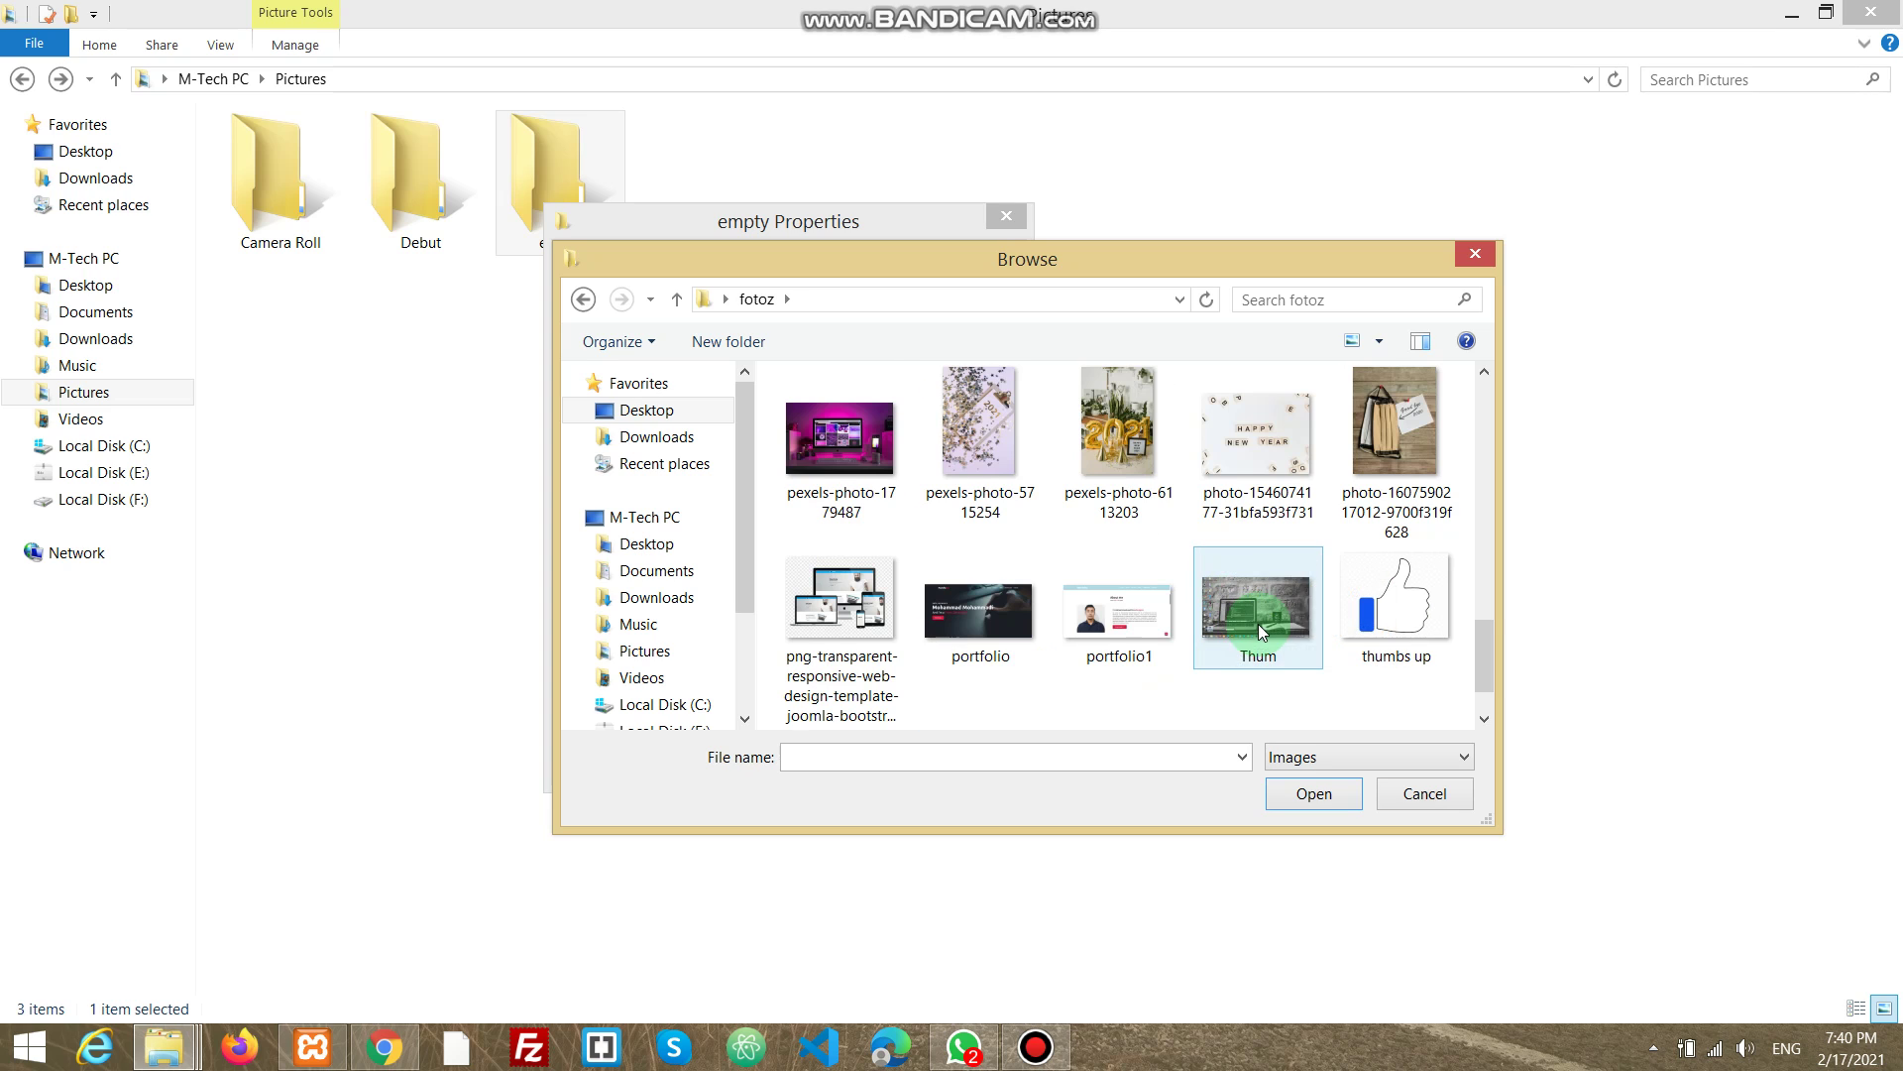
pyautogui.click(1386, 456)
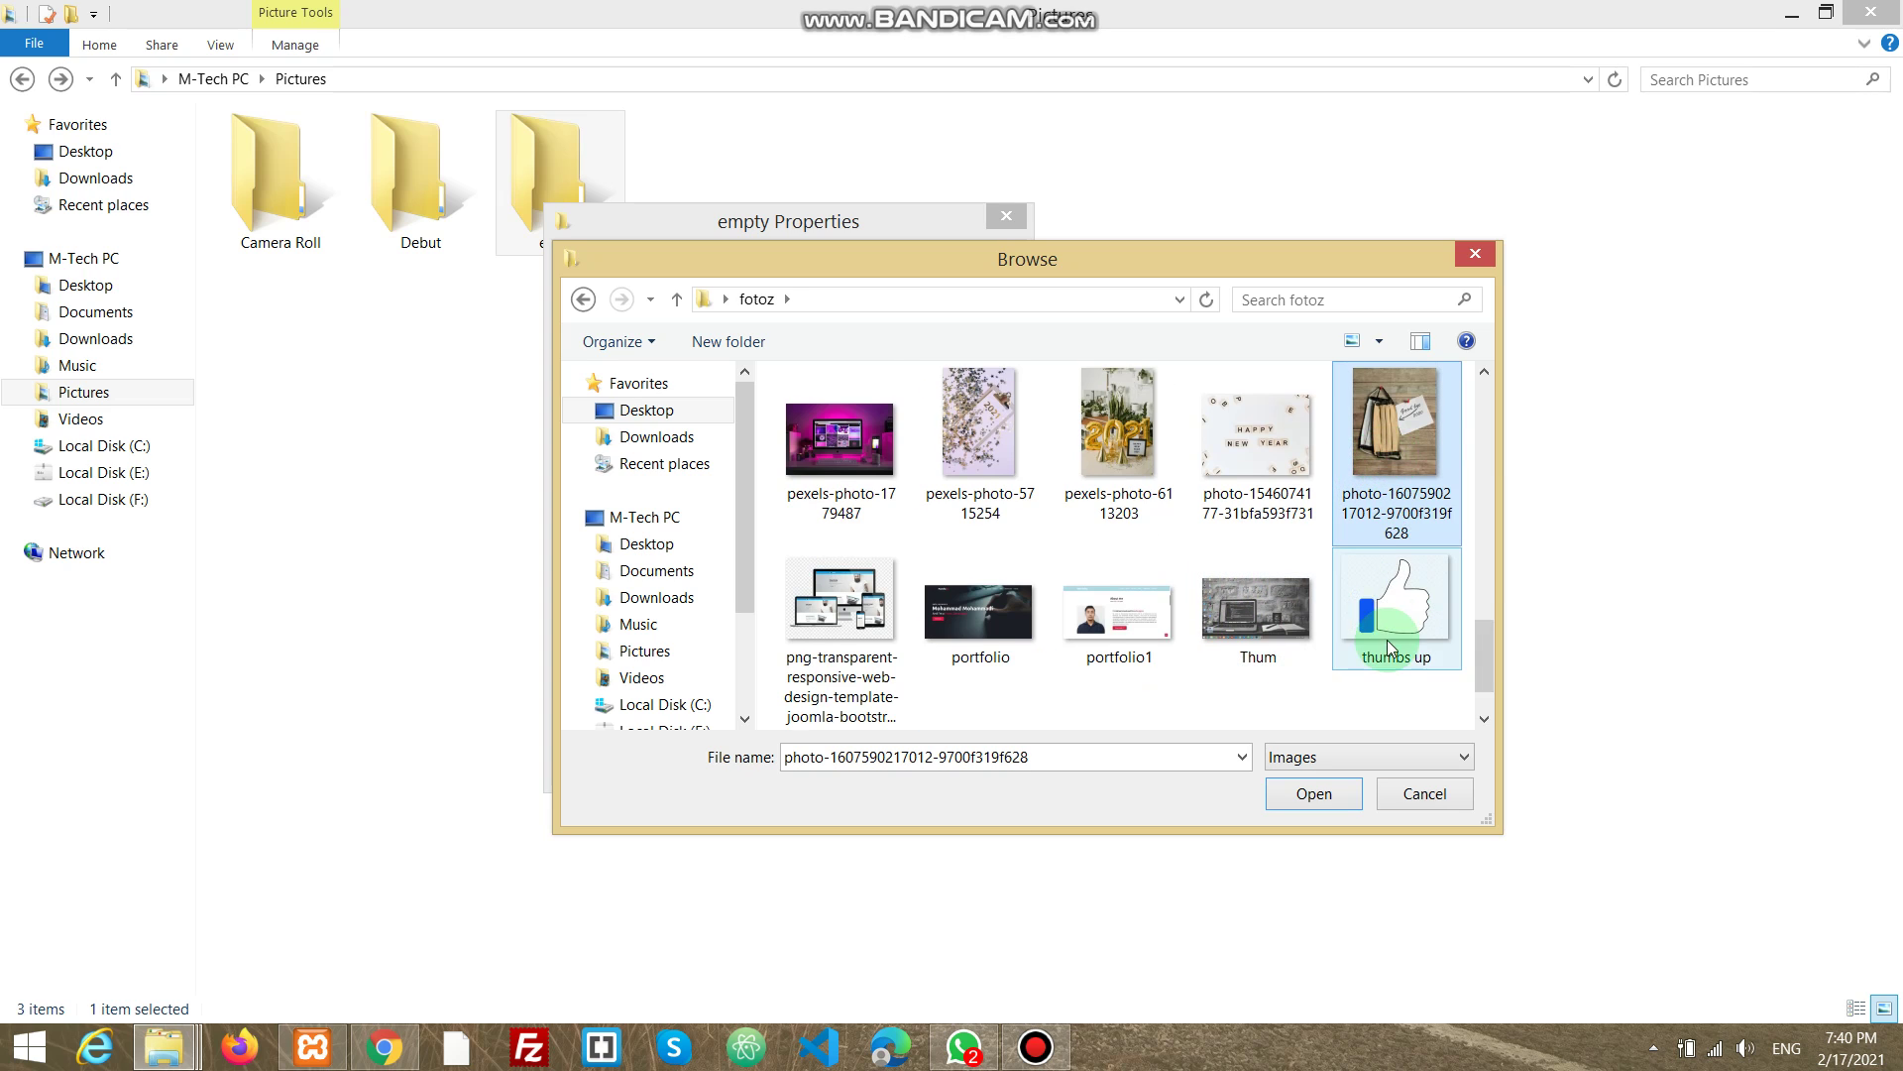
pyautogui.click(1311, 798)
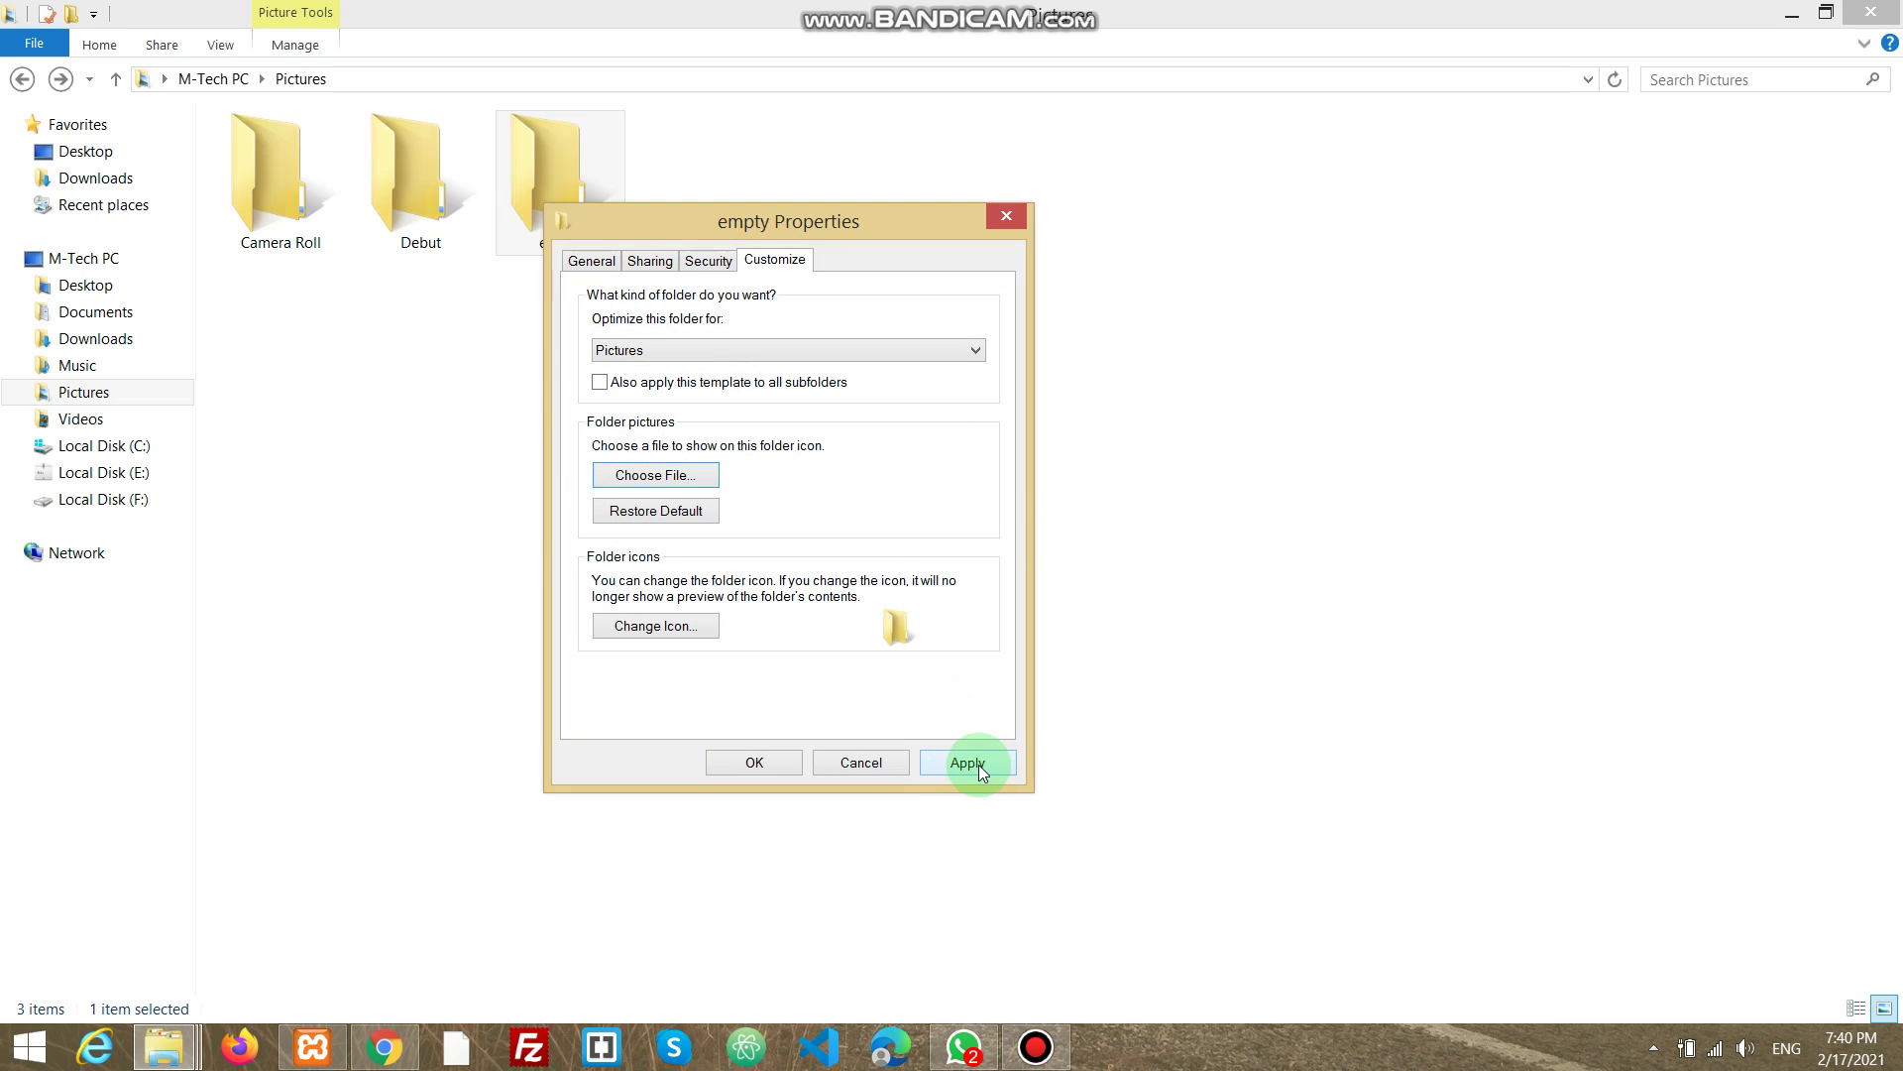
pyautogui.click(766, 763)
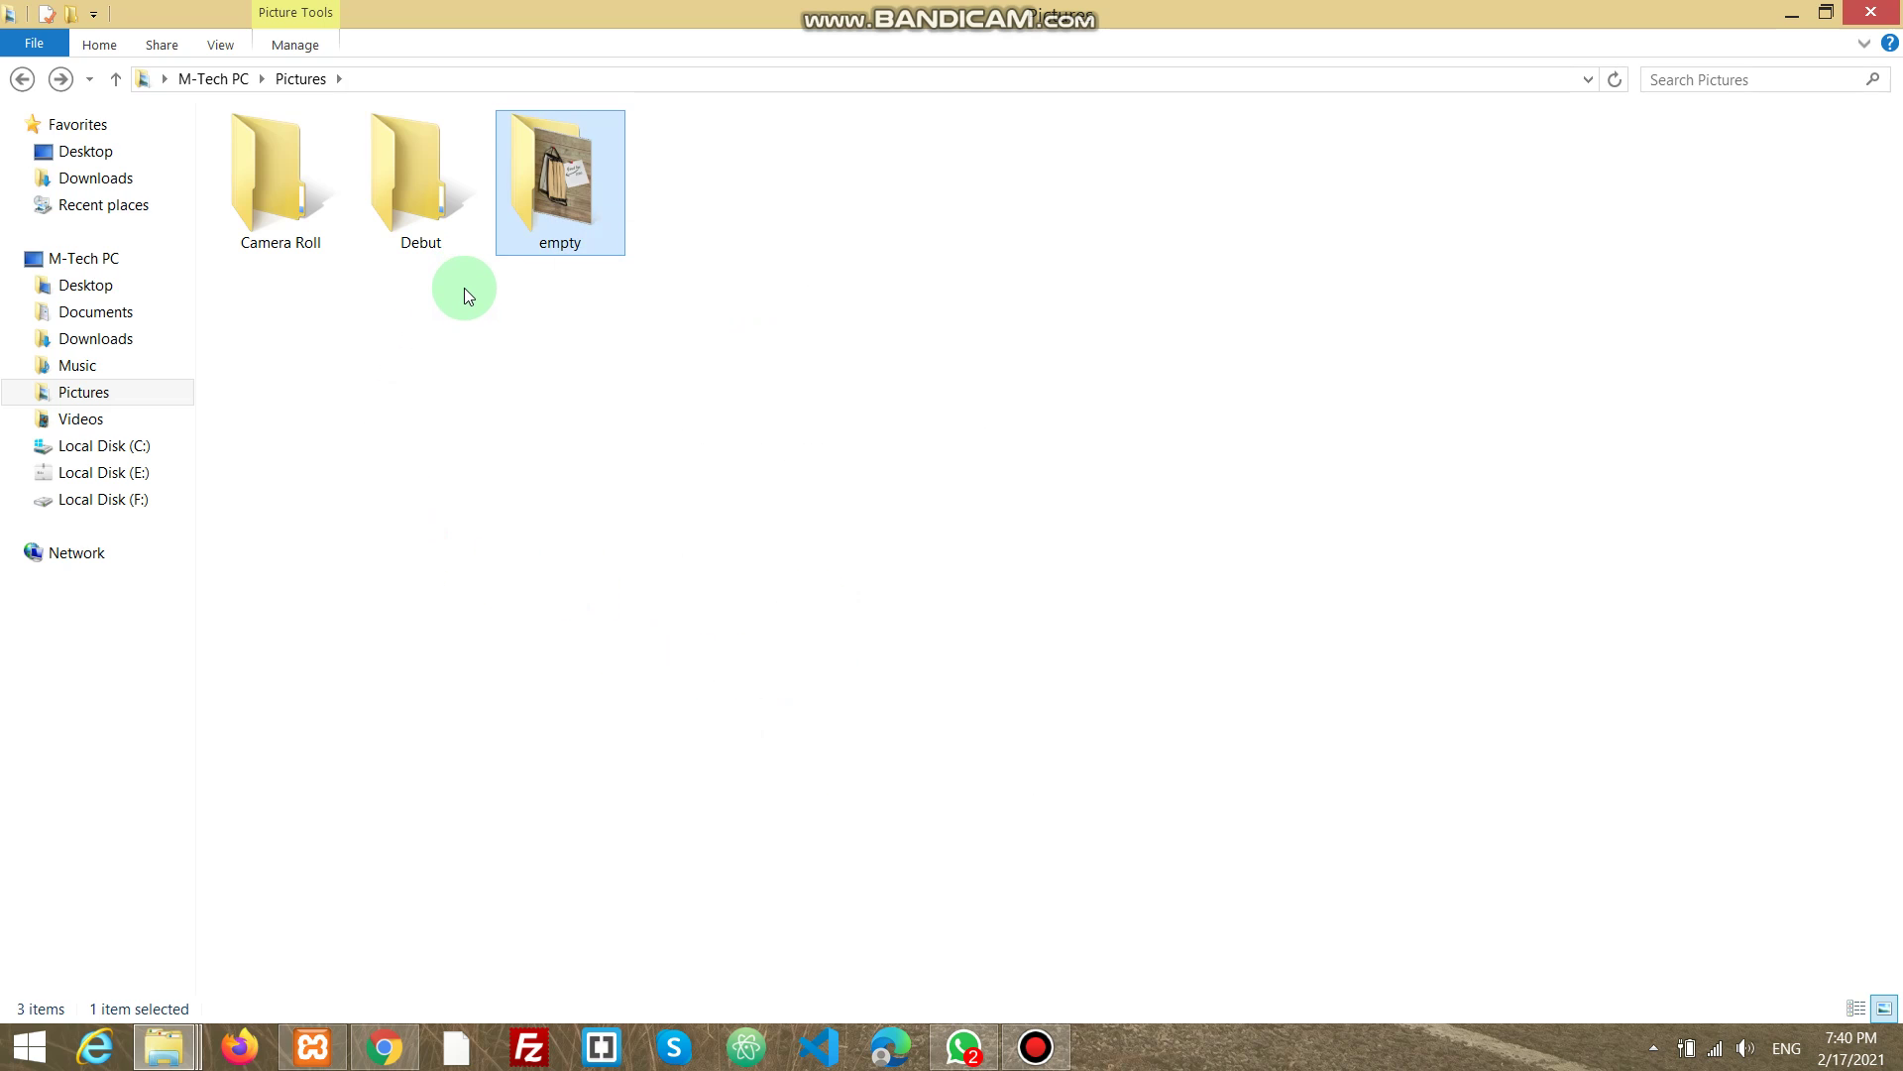
# Look inside the "empty" folder and return to the Pictures folder
pyautogui.rightClick(545, 186)
pyautogui.click(605, 203)
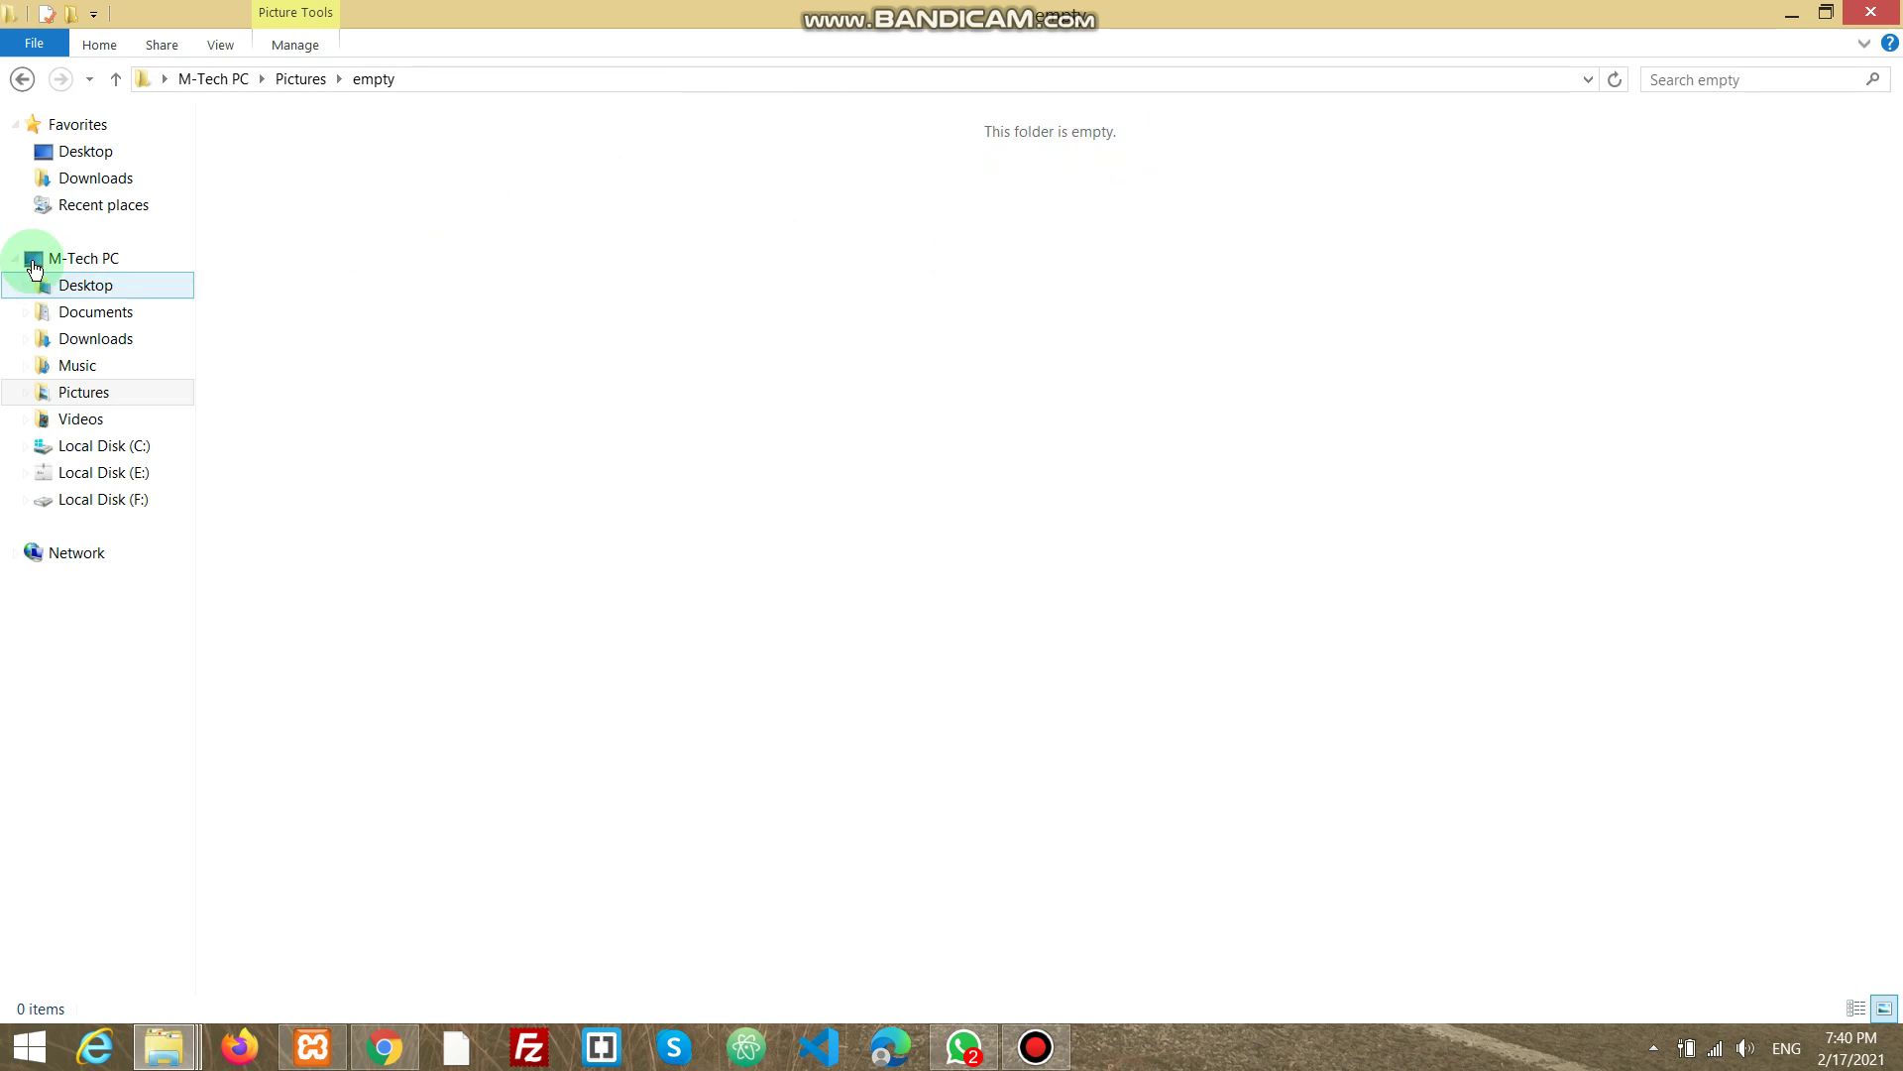
pyautogui.click(35, 84)
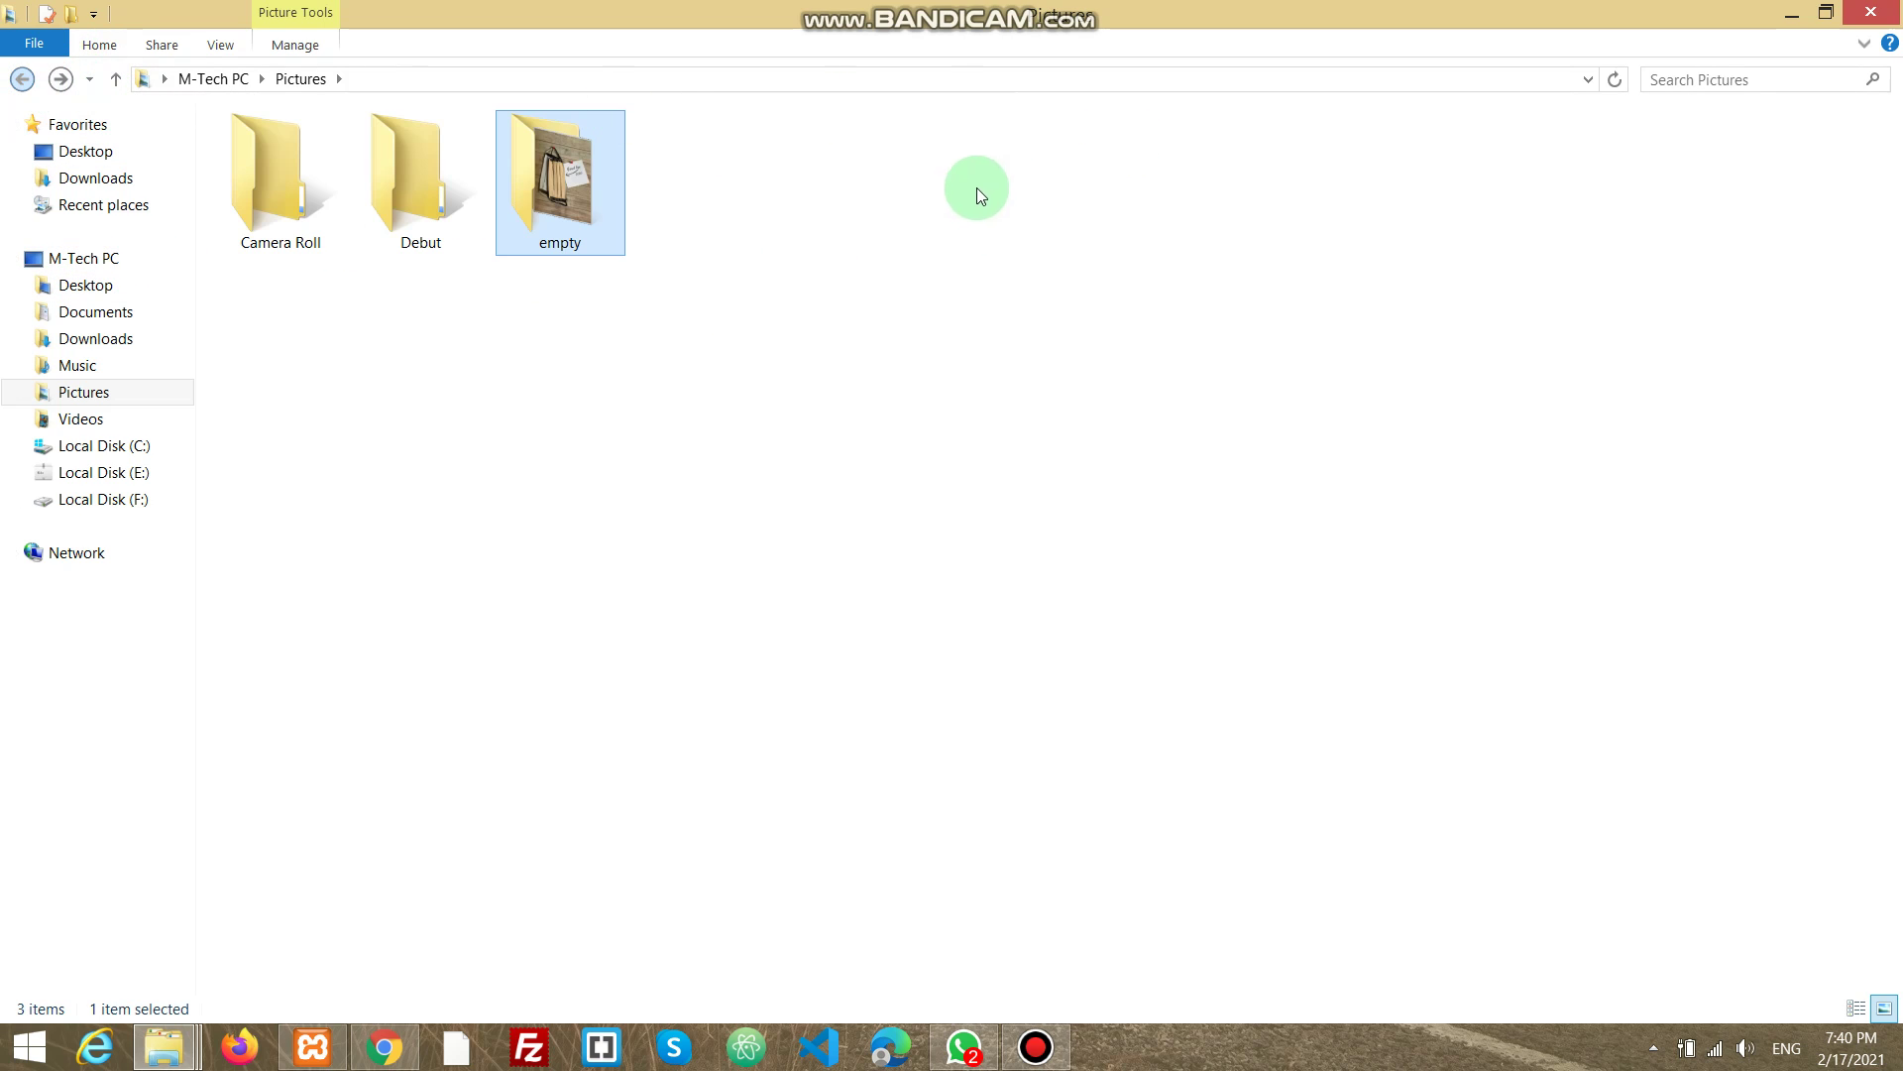